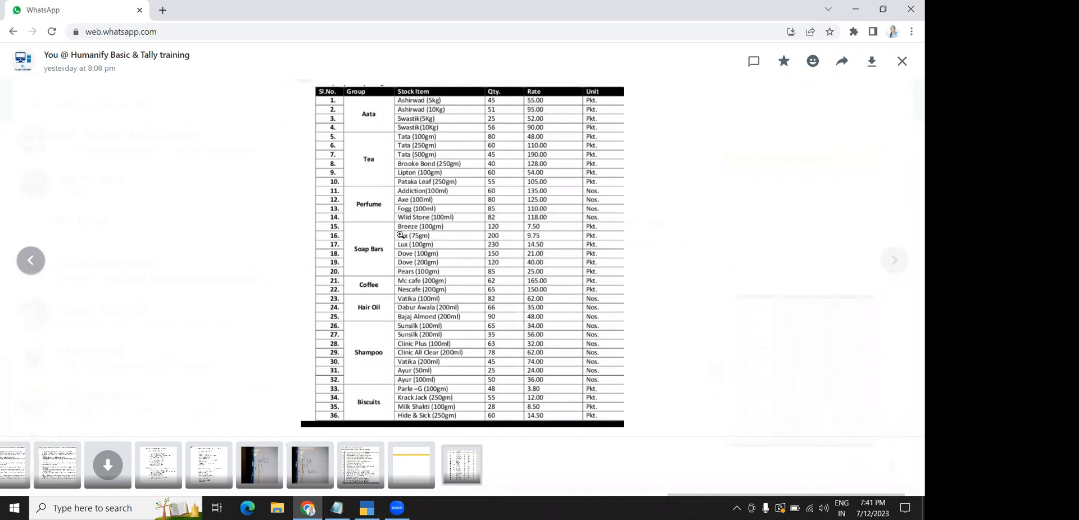
# Switch to TallyPrime and open the Stock Summary for Abc and Co
pyautogui.click(374, 505)
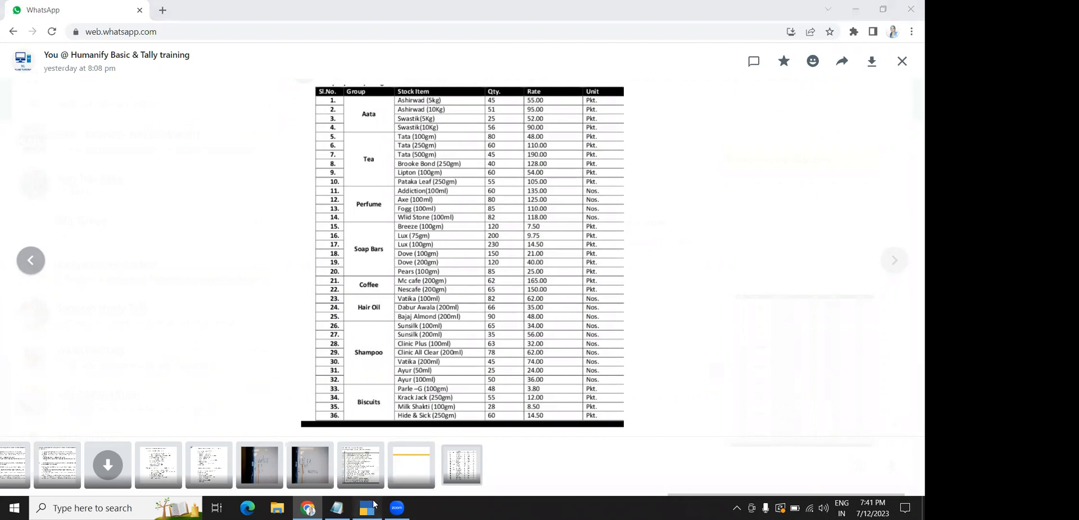
pyautogui.click(592, 331)
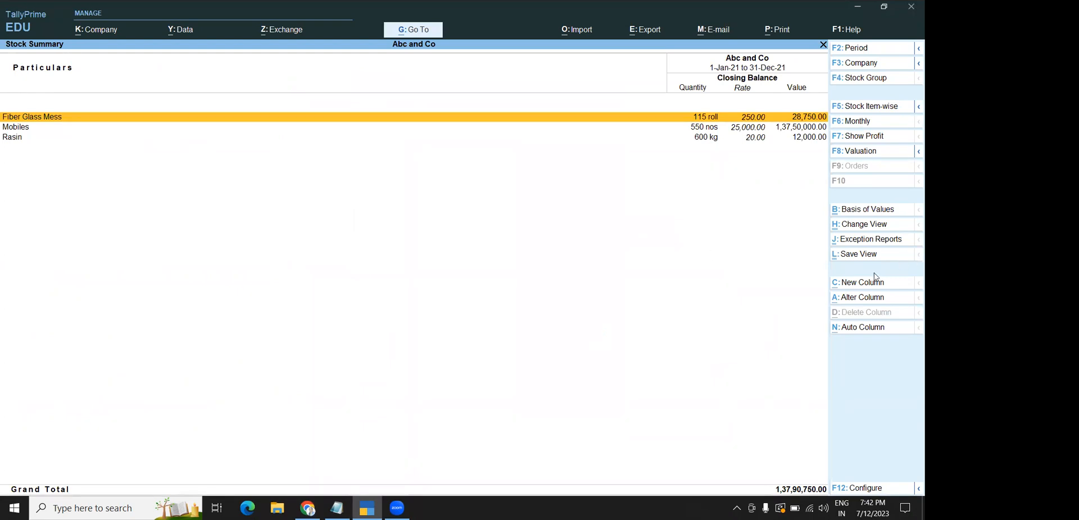
# Show the Stock Summary in detailed layout, view Fiber Glass Mess's monthly movement, then back out
pyautogui.click(916, 108)
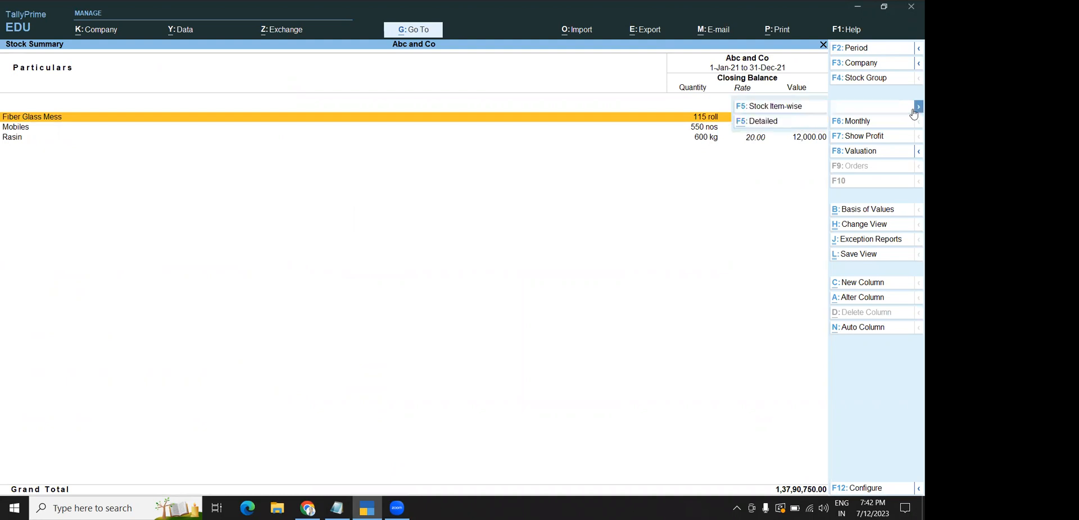
pyautogui.click(787, 106)
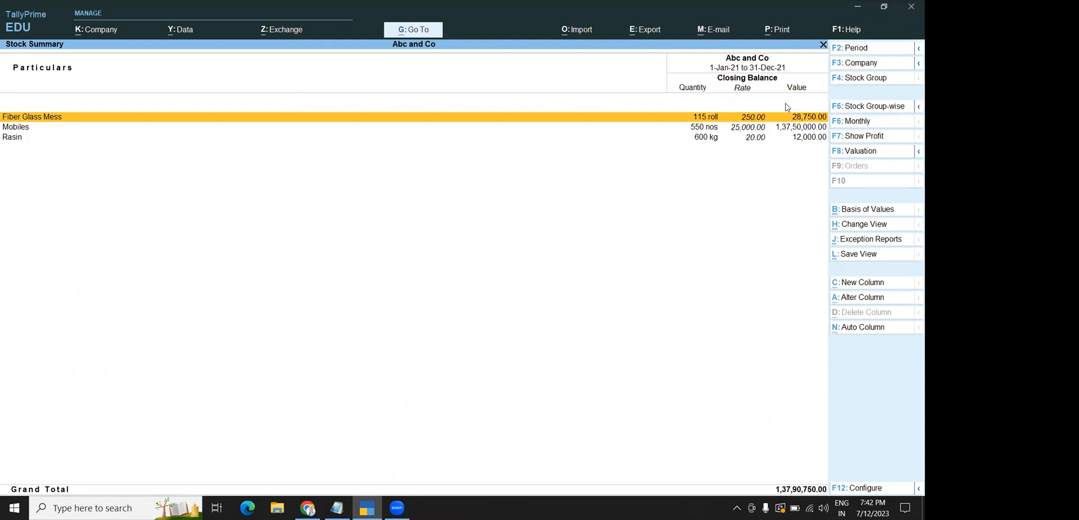
pyautogui.click(887, 107)
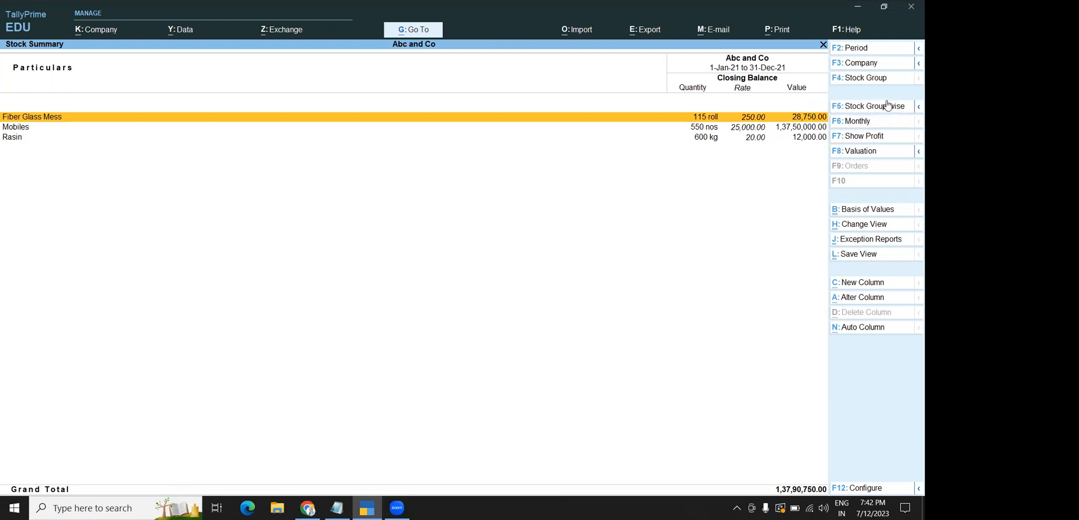
pyautogui.click(915, 108)
pyautogui.click(770, 122)
pyautogui.click(38, 118)
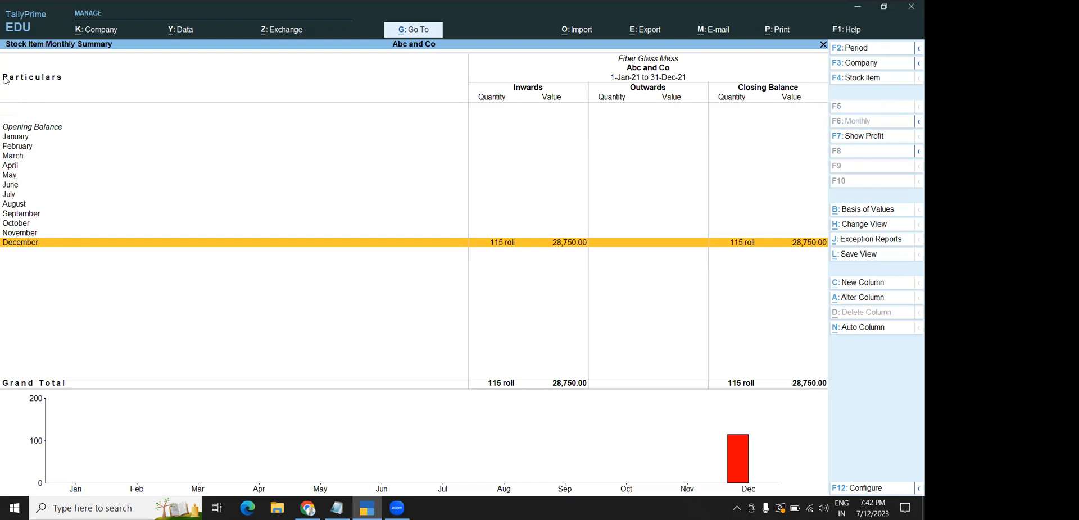
pyautogui.press('Escape')
pyautogui.press('Escape')
pyautogui.press('Escape')
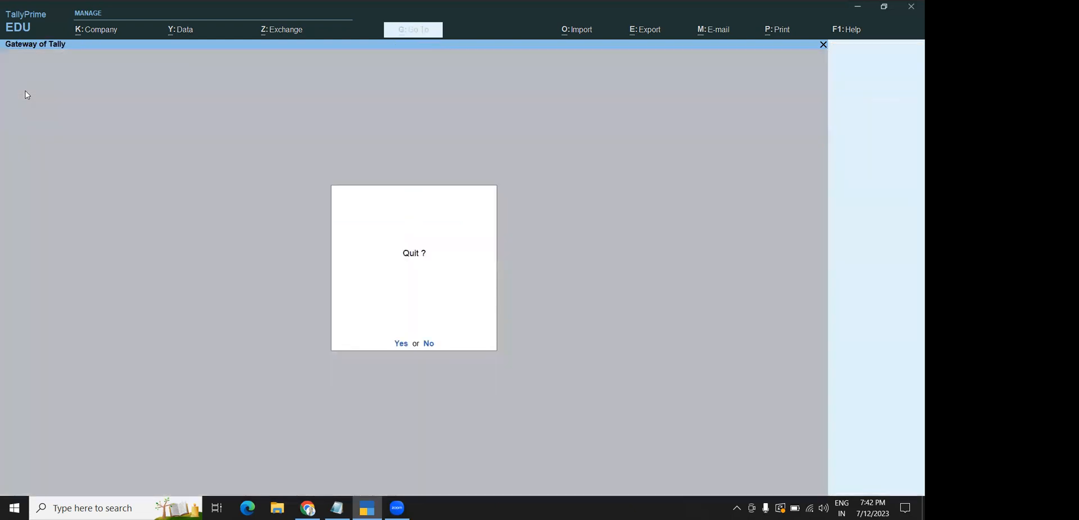
# Decline quitting and load the Inventory Mnagement company through Company > Select
pyautogui.press('n')
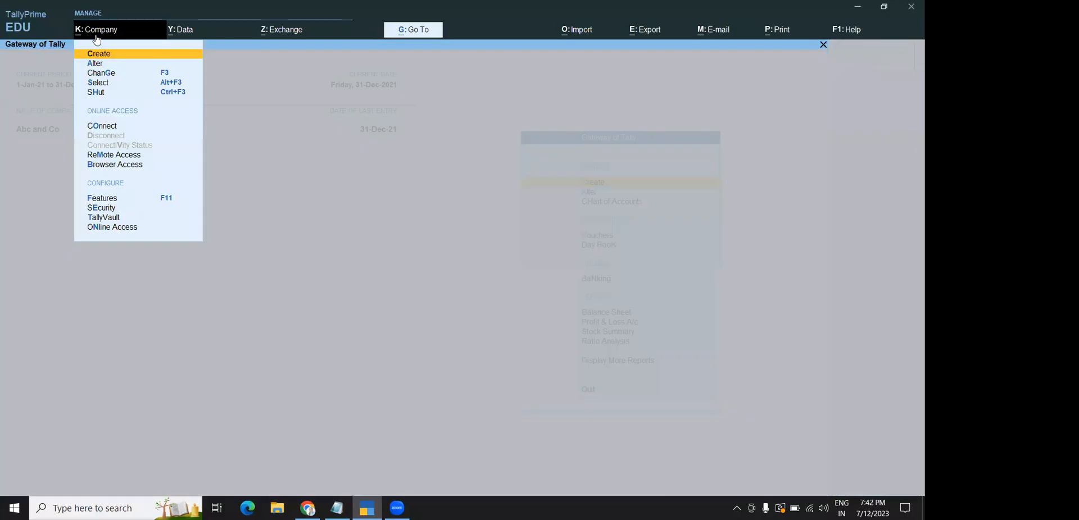
pyautogui.click(84, 31)
pyautogui.click(103, 81)
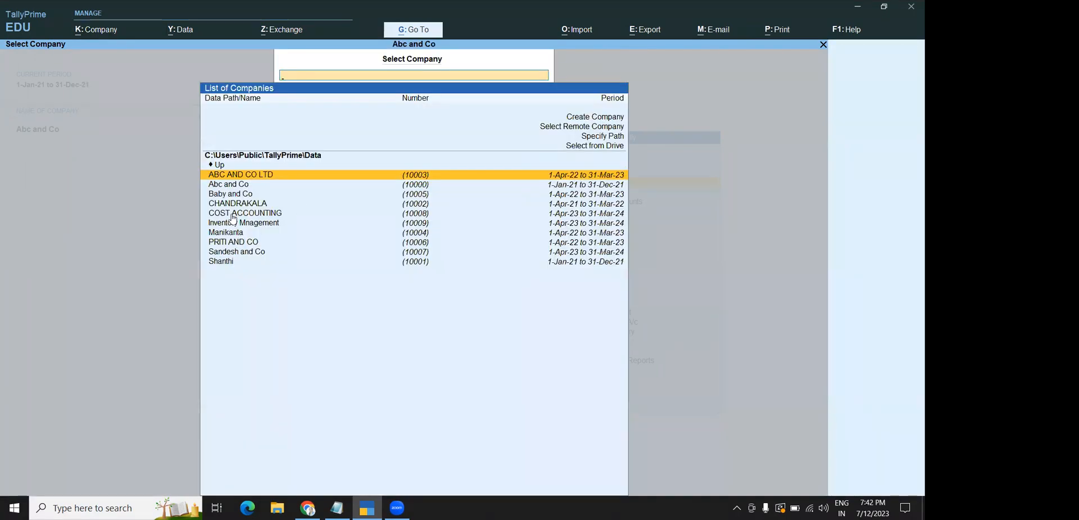
pyautogui.click(232, 223)
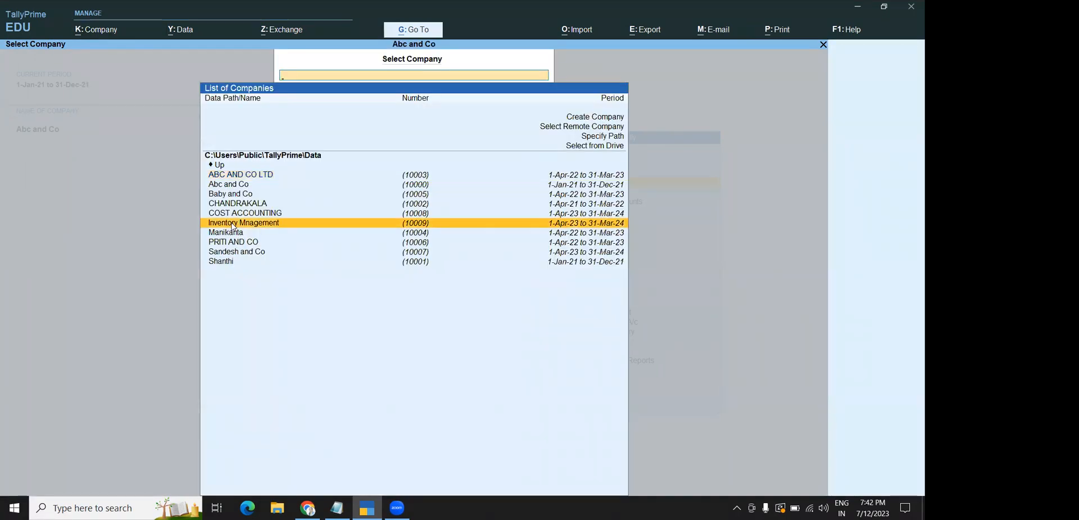
pyautogui.click(232, 224)
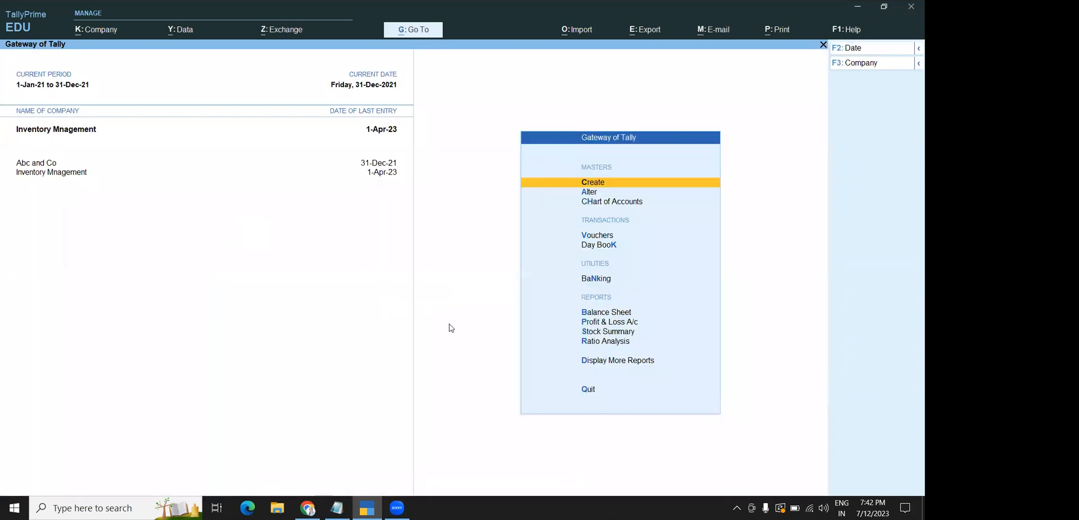
# Open its Stock Summary in the detailed layout with items grouped under stock groups
pyautogui.click(586, 332)
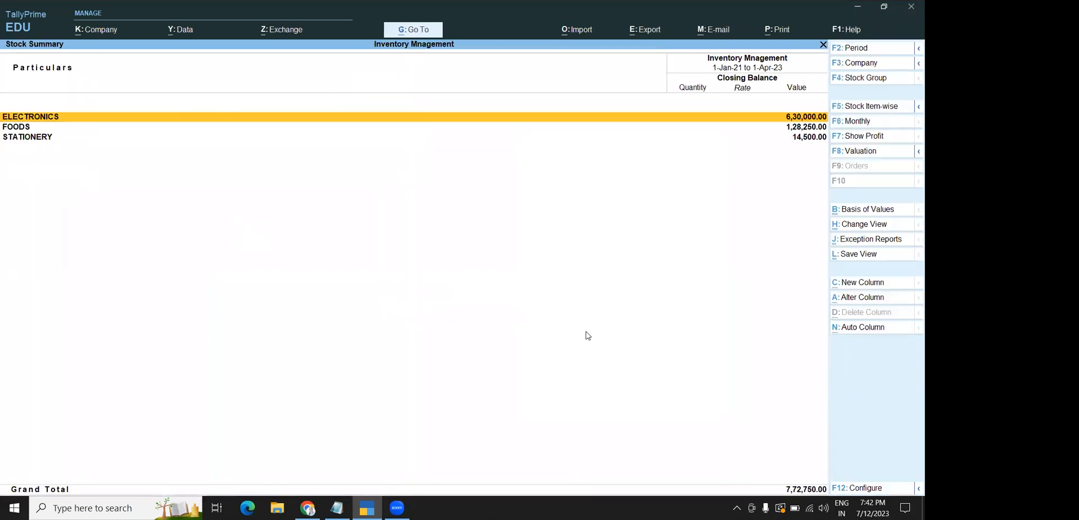
pyautogui.click(879, 113)
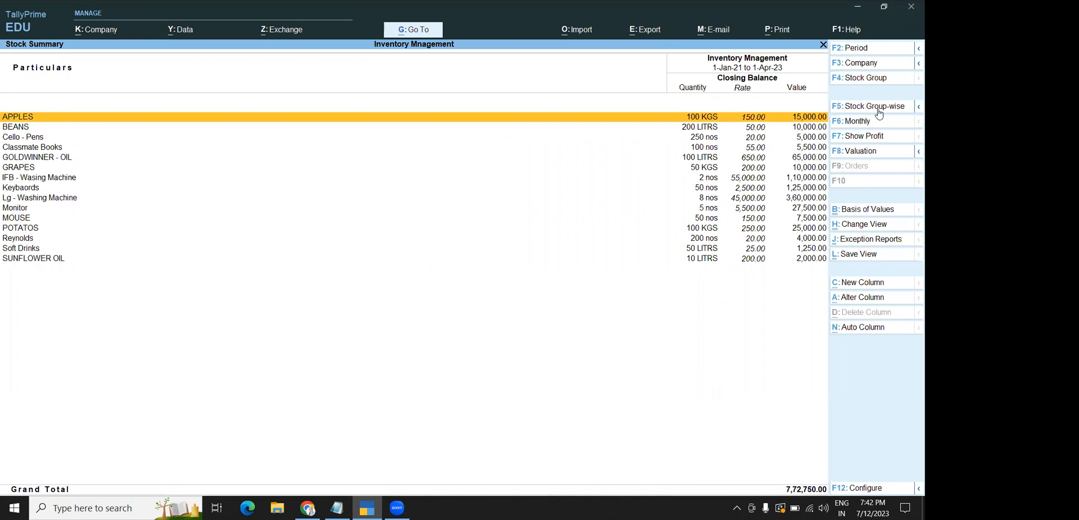
pyautogui.click(913, 111)
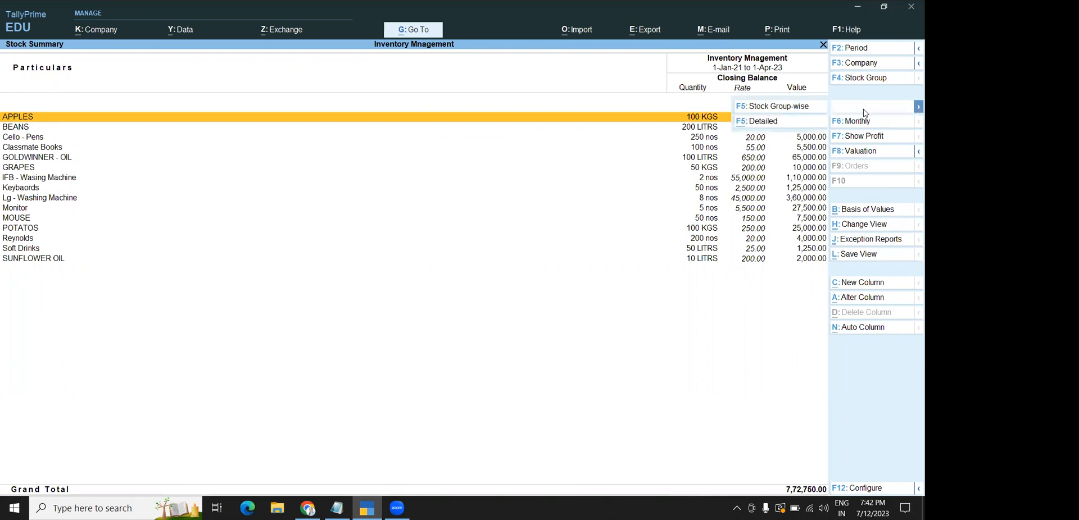
pyautogui.click(765, 127)
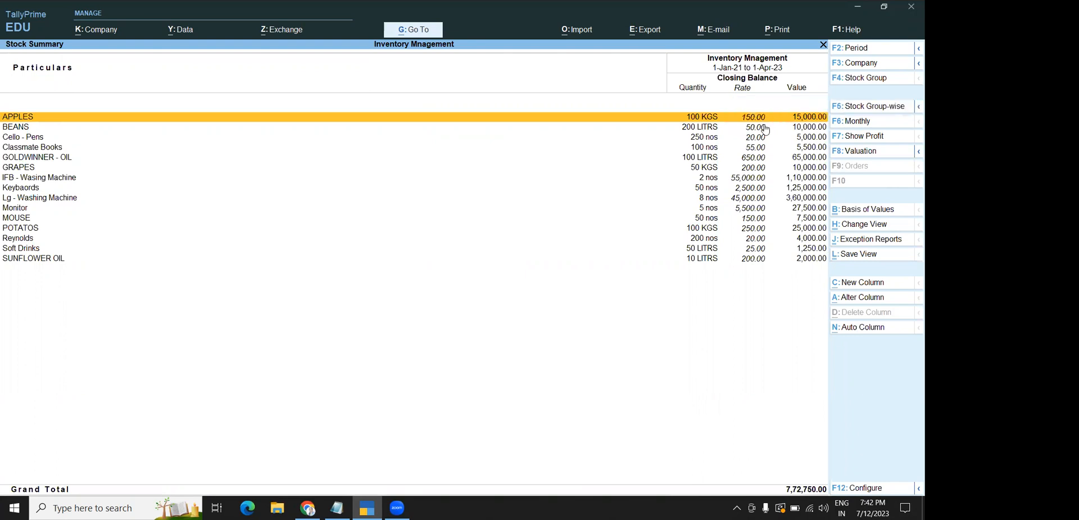
pyautogui.click(844, 110)
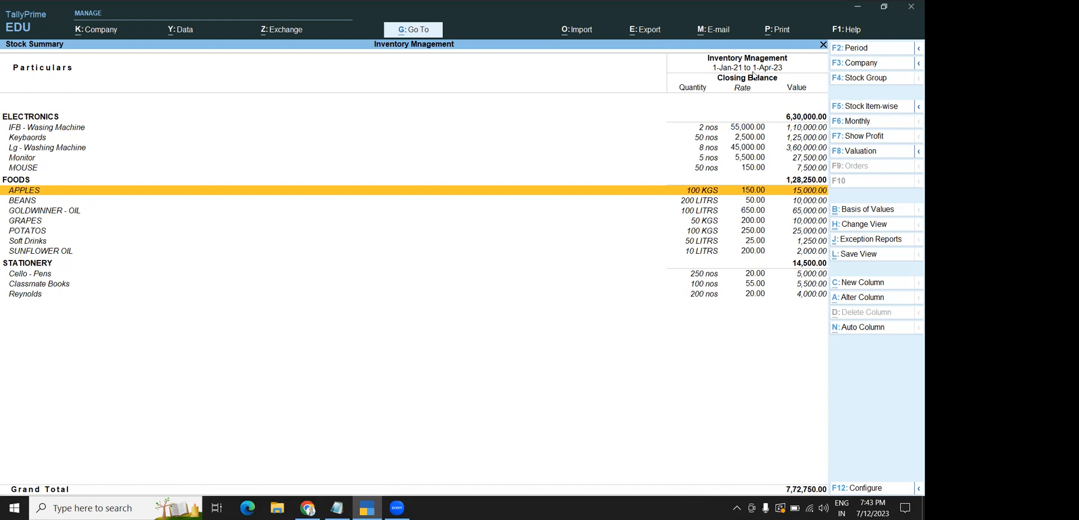
# Refocus Tally and close the Inventory Mnagement Stock Summary back to the Gateway of Tally
pyautogui.press('F12')
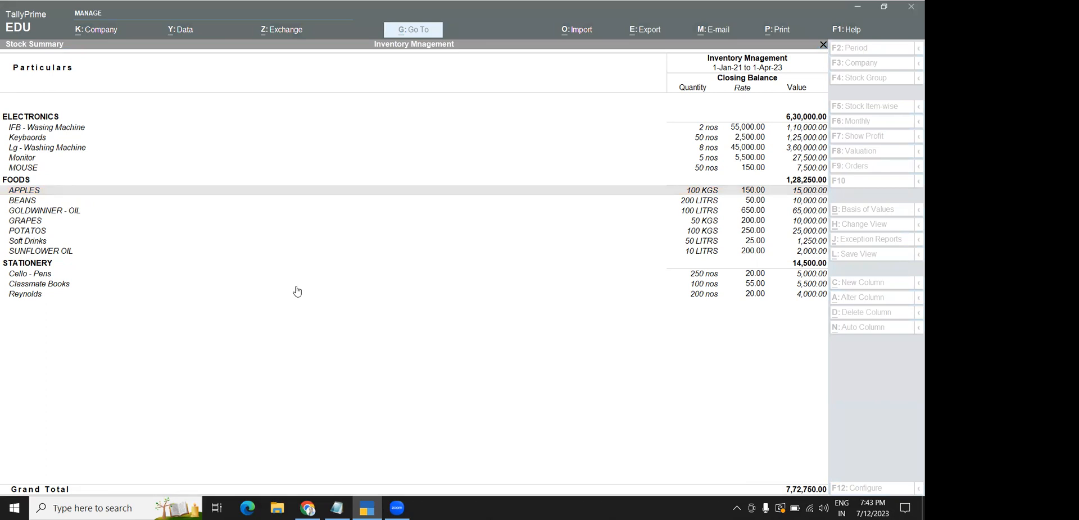
pyautogui.click(233, 340)
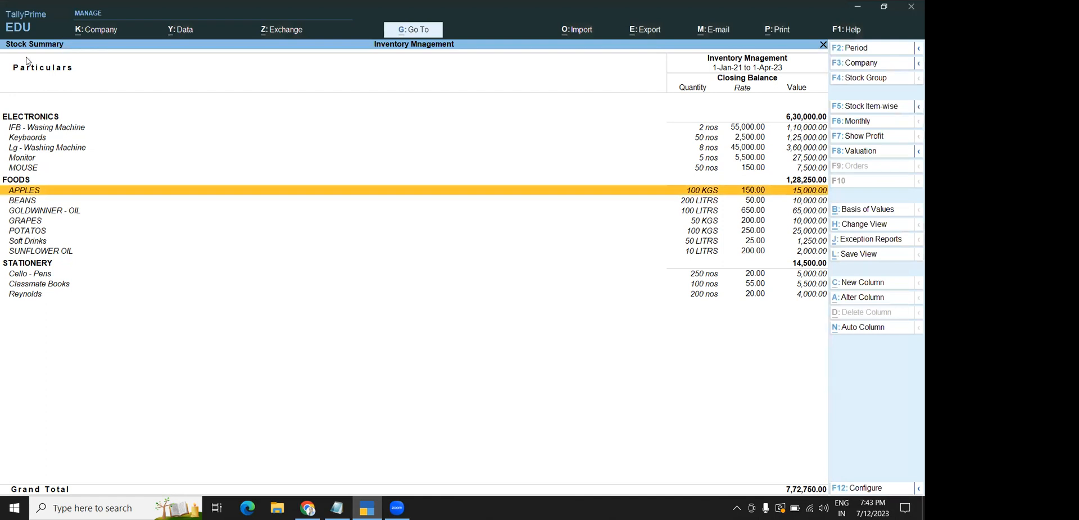
pyautogui.press('Escape')
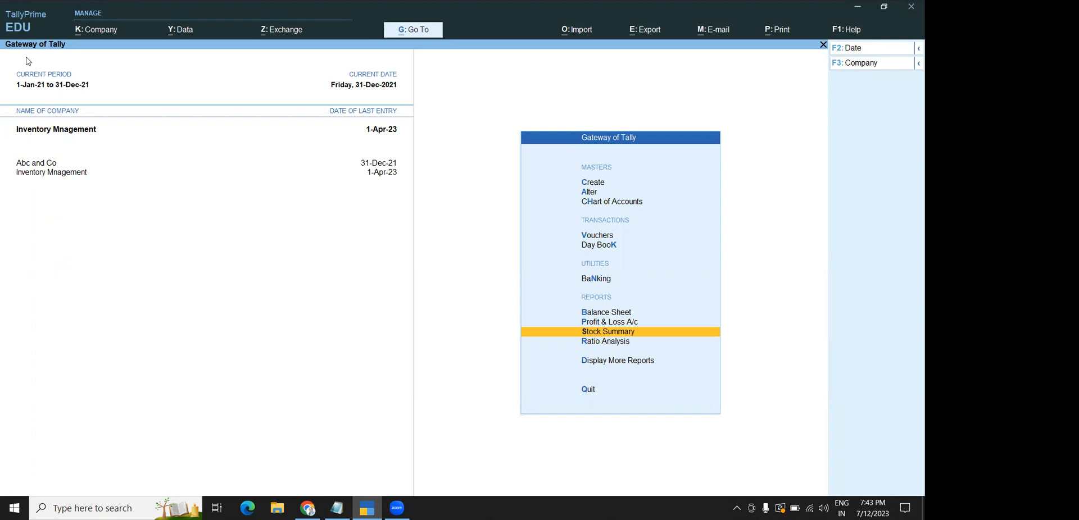
pyautogui.press('Return')
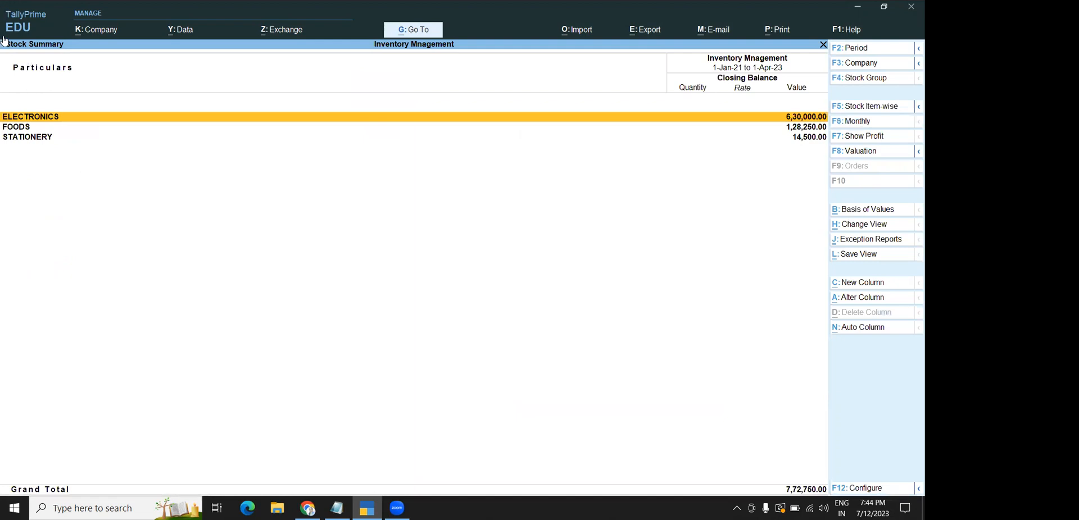
pyautogui.click(871, 106)
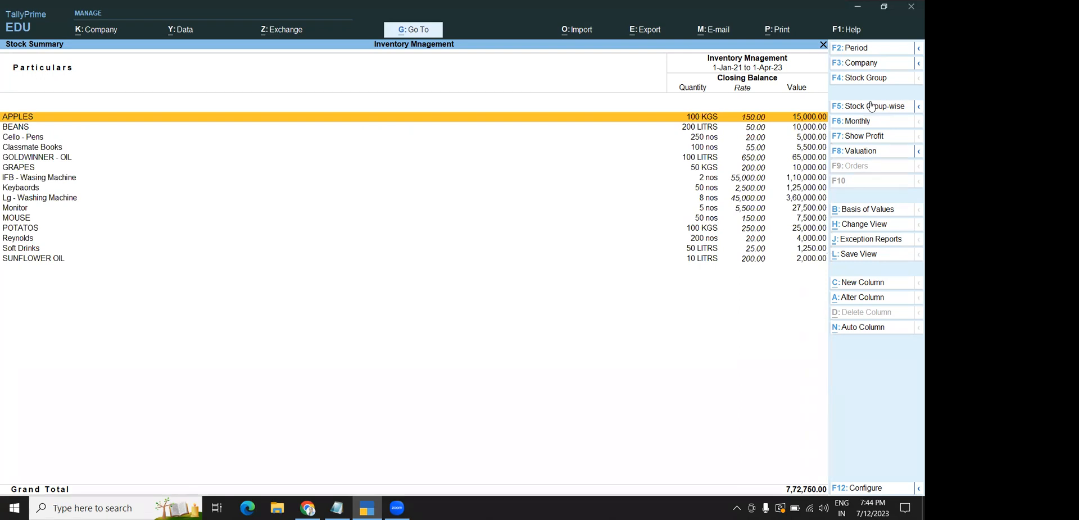
pyautogui.click(917, 107)
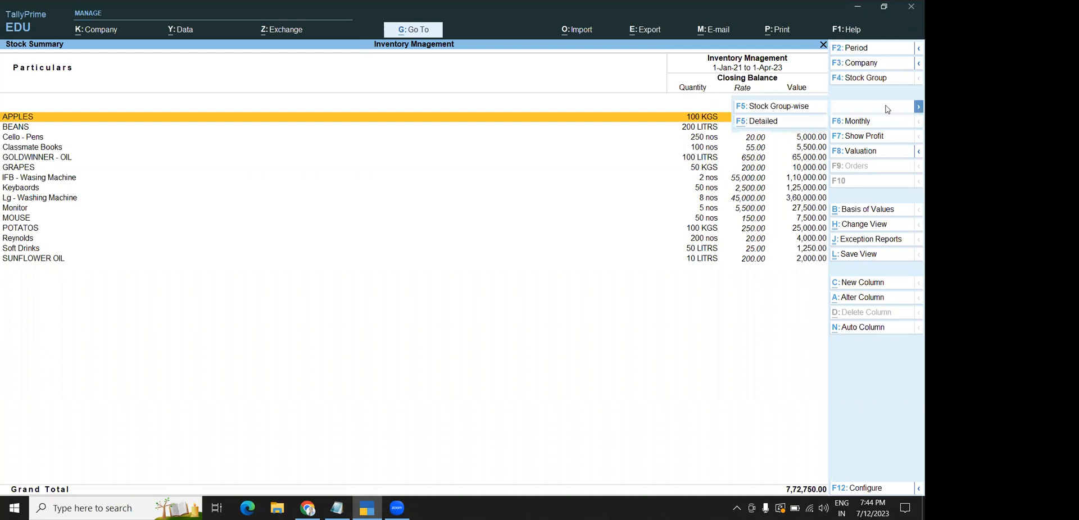
pyautogui.click(763, 121)
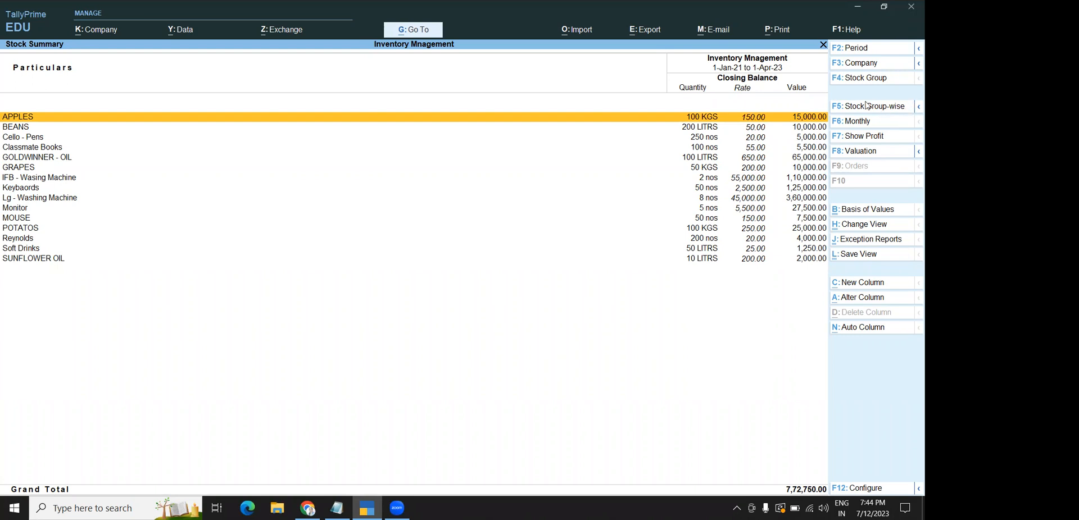
pyautogui.click(913, 108)
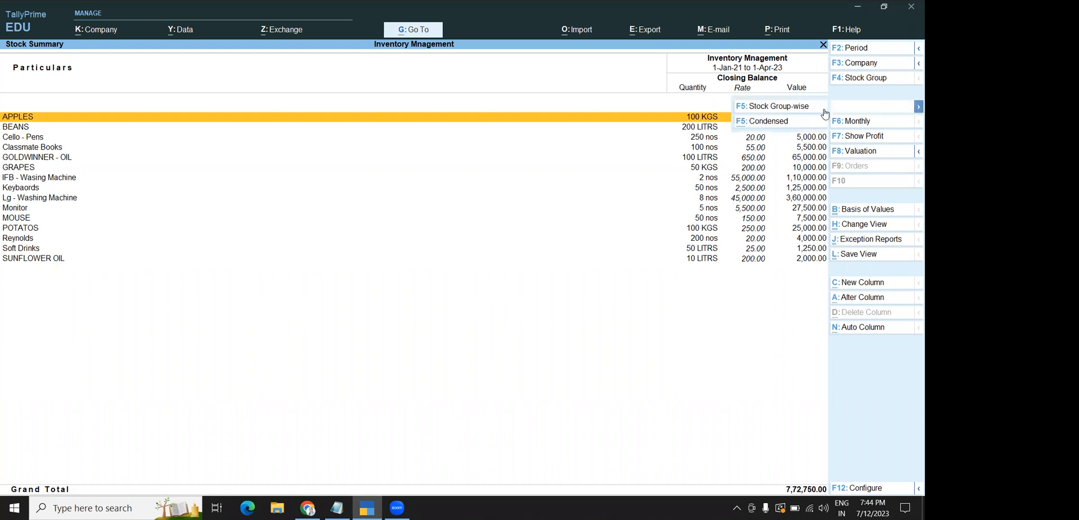
pyautogui.click(798, 122)
pyautogui.click(891, 108)
pyautogui.click(890, 108)
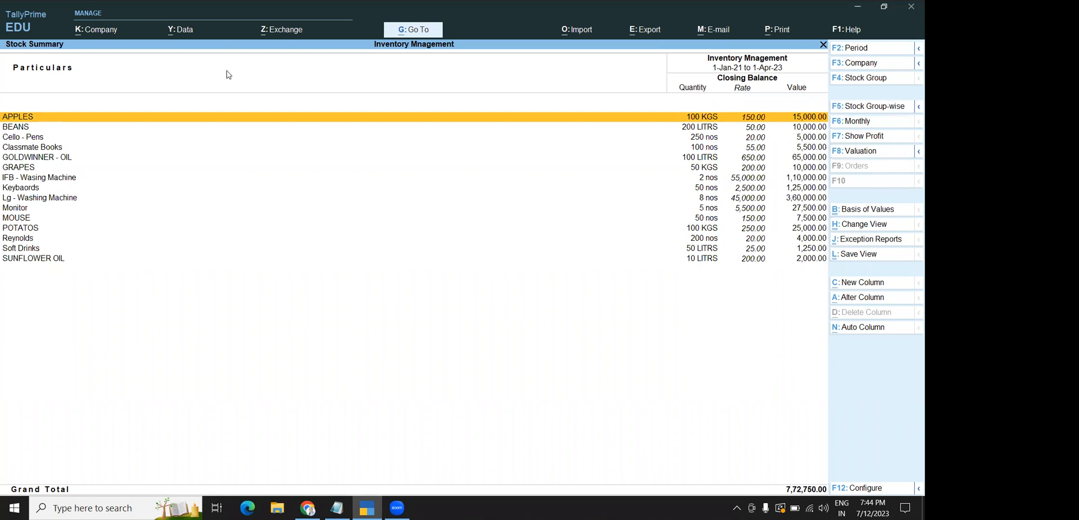
pyautogui.press('Escape')
pyautogui.press('Escape')
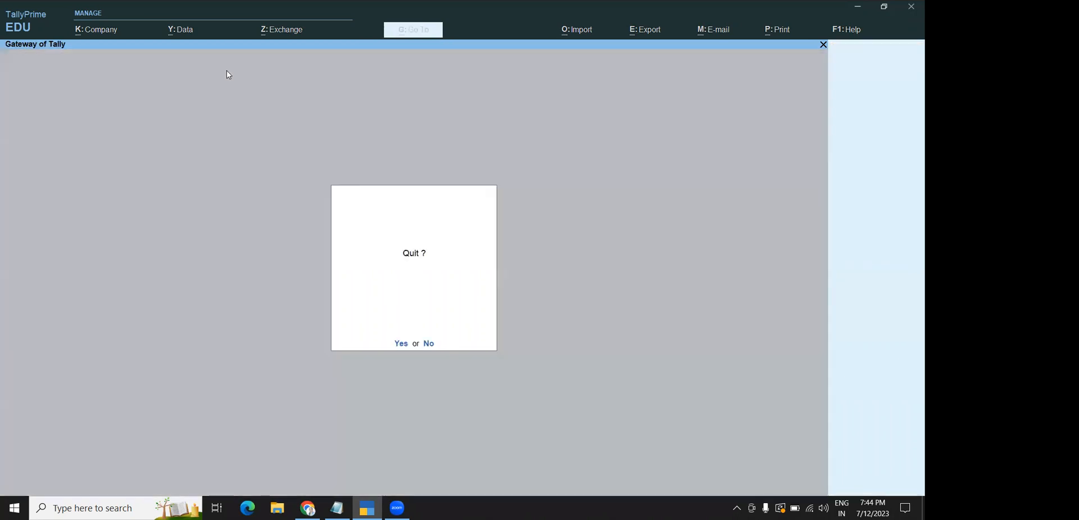
pyautogui.press('Escape')
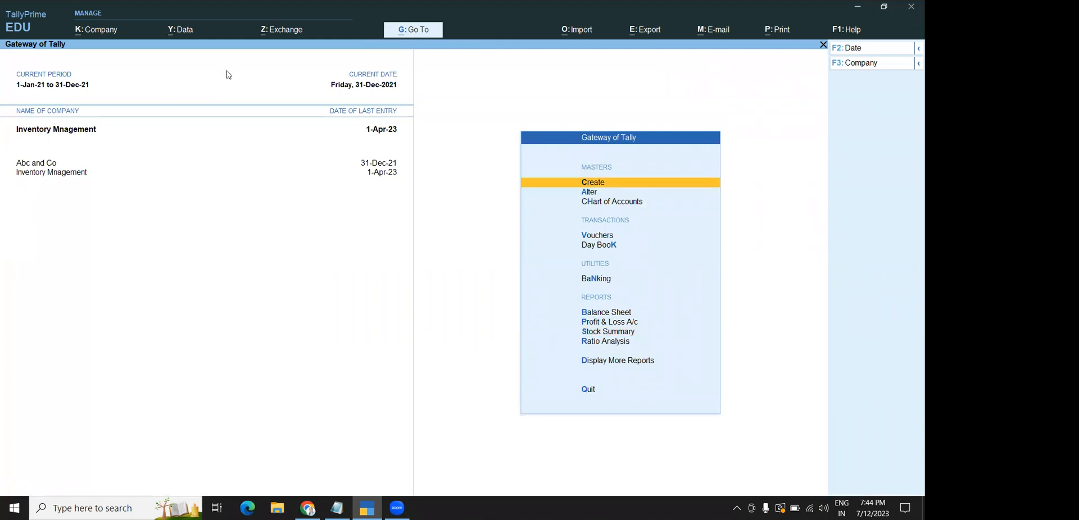
pyautogui.press('Down')
pyautogui.press('Down')
pyautogui.press('Down')
pyautogui.press('Down')
# From Vouchers, open the Change Voucher Type list and show the inactive types too
pyautogui.press('Up')
pyautogui.press('Return')
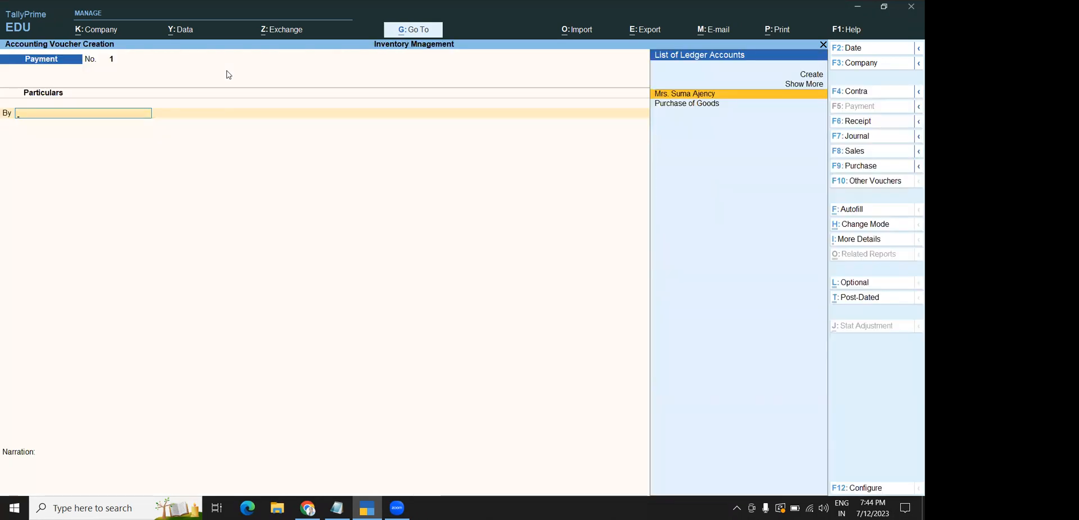
pyautogui.click(855, 185)
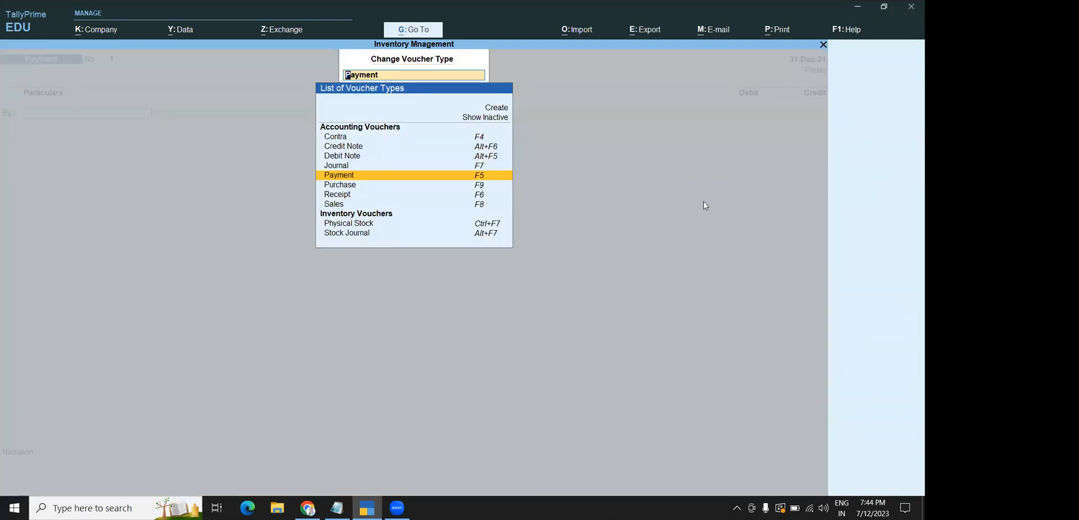
pyautogui.click(475, 118)
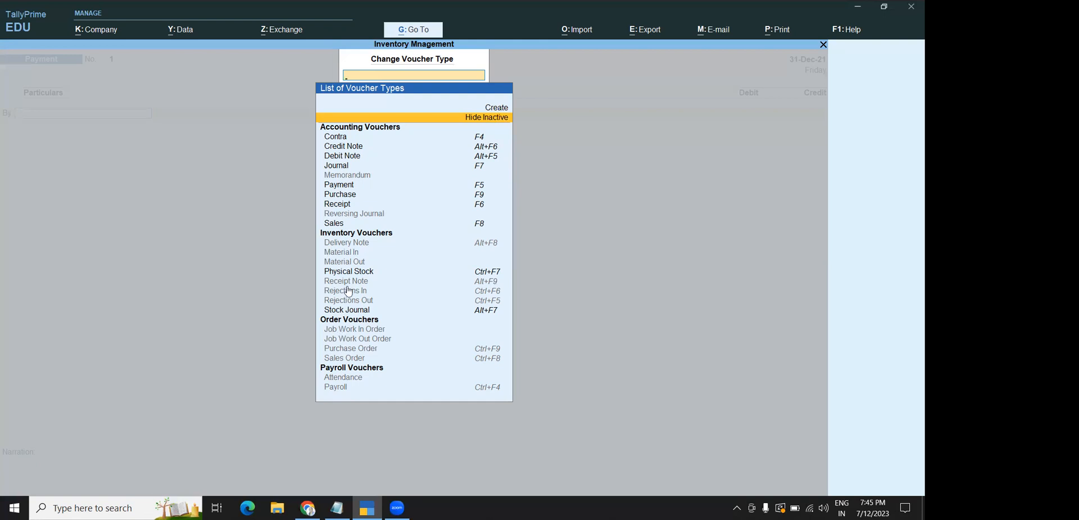
# Open a Stock Journal voucher, then close it without any entries
pyautogui.click(345, 312)
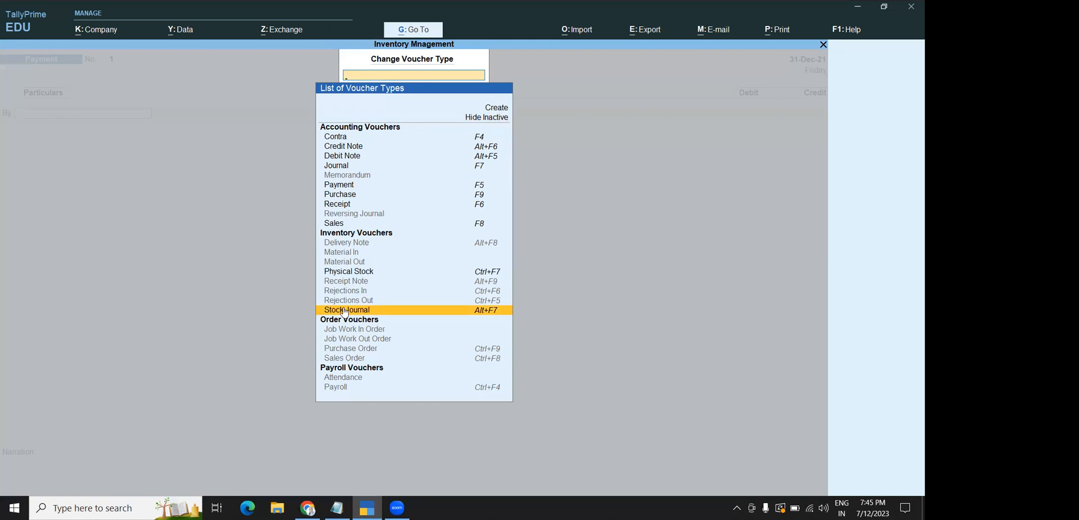
pyautogui.click(345, 311)
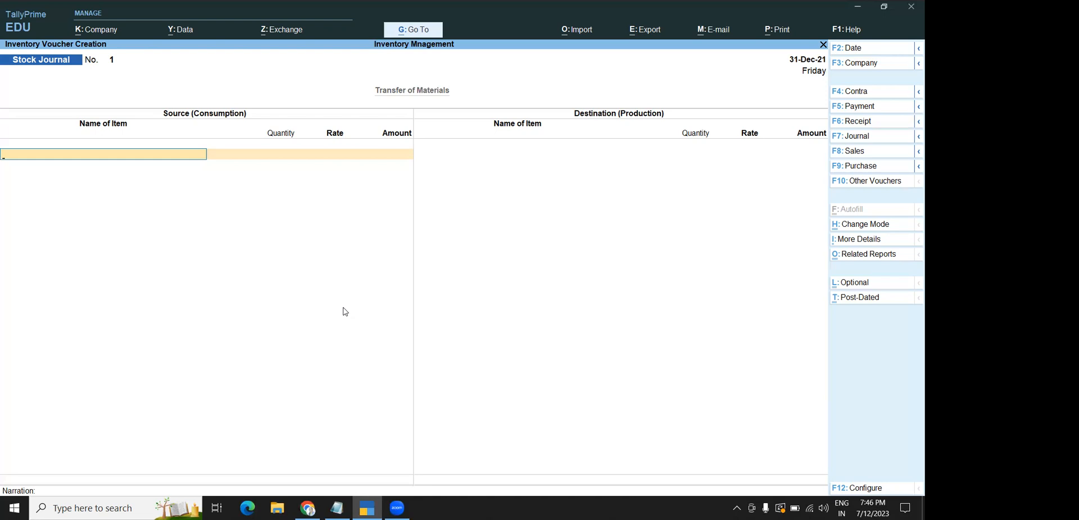
pyautogui.press('Escape')
# Quit the stock journal and start creating a new Location master from Create
pyautogui.press('Return')
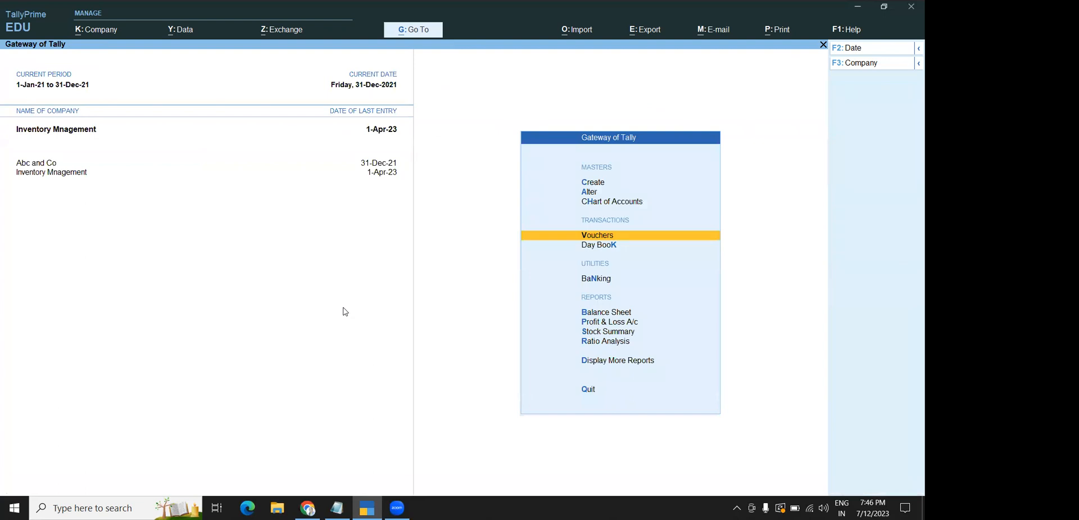
pyautogui.press('Up')
pyautogui.press('Up')
pyautogui.press('Up')
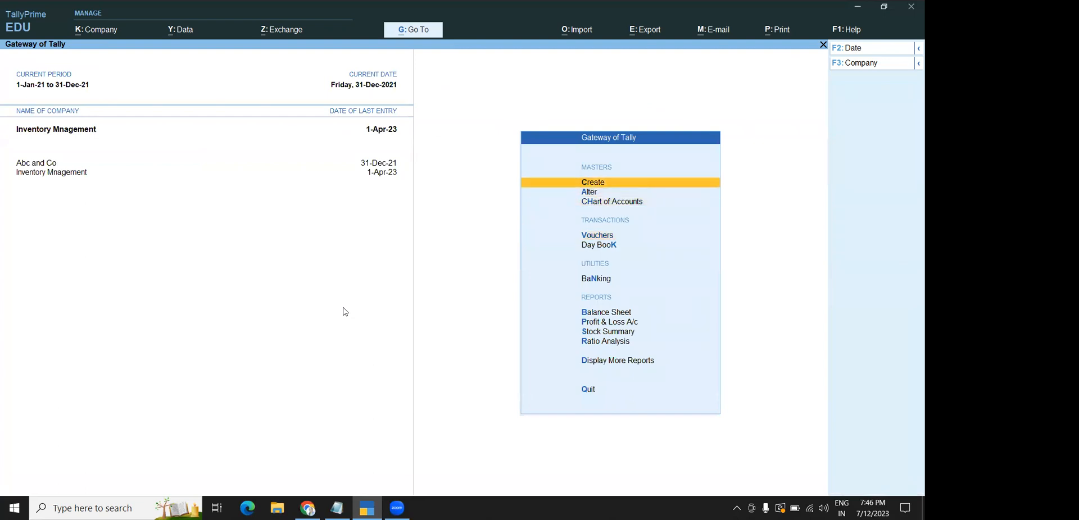
pyautogui.press('Return')
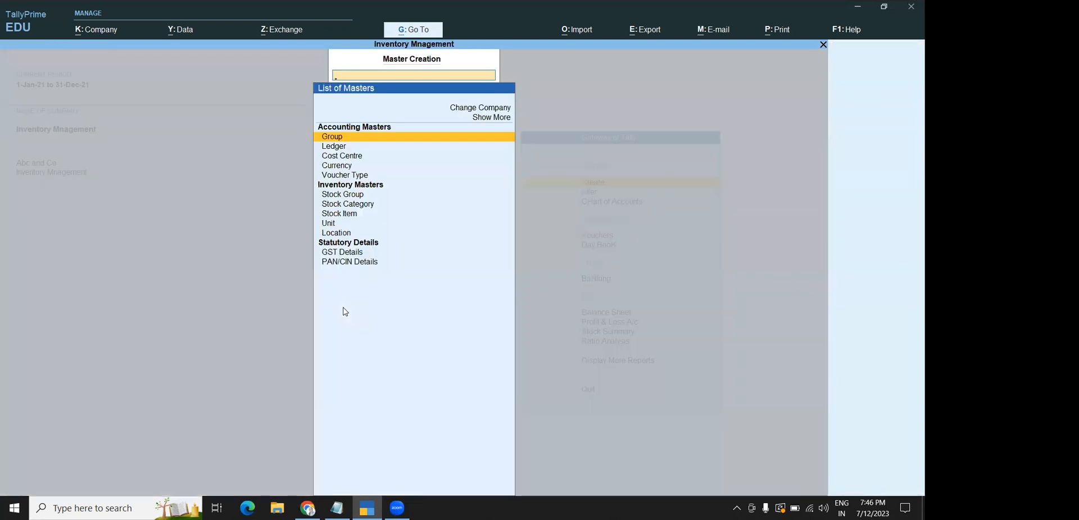
pyautogui.press('Down')
pyautogui.press('Down')
pyautogui.press('Down')
pyautogui.press('End')
pyautogui.press('Up')
pyautogui.press('Up')
pyautogui.press('Up')
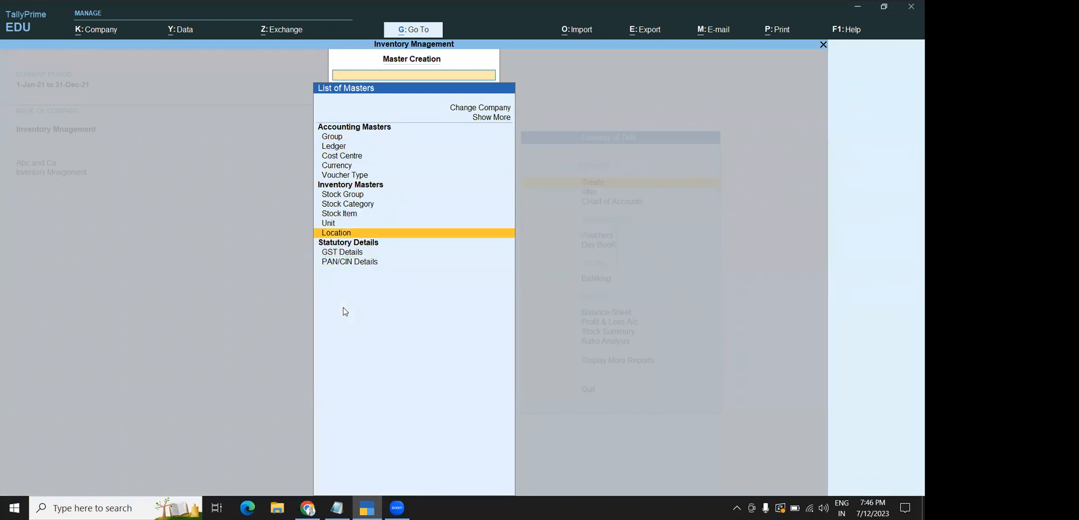
pyautogui.press('Return')
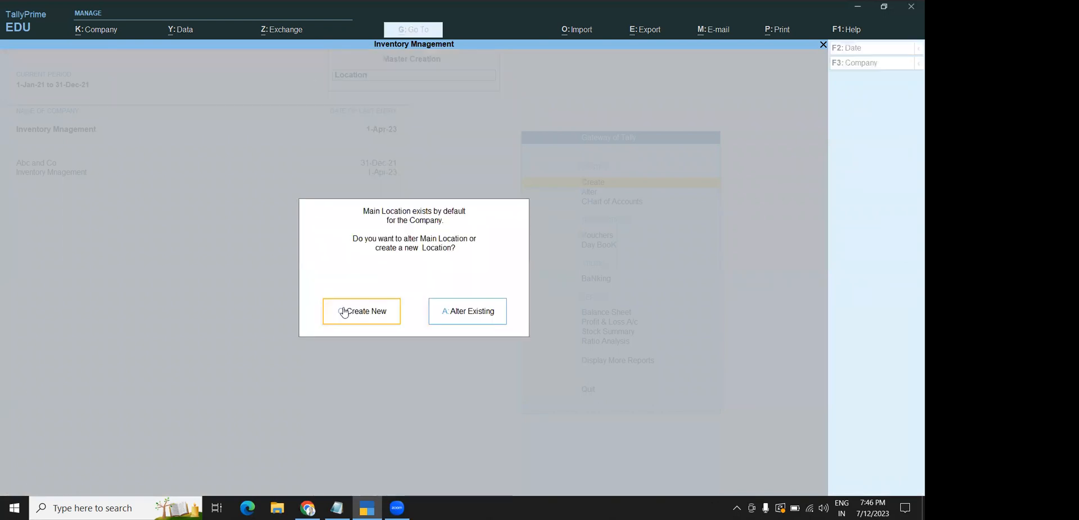
pyautogui.click(344, 313)
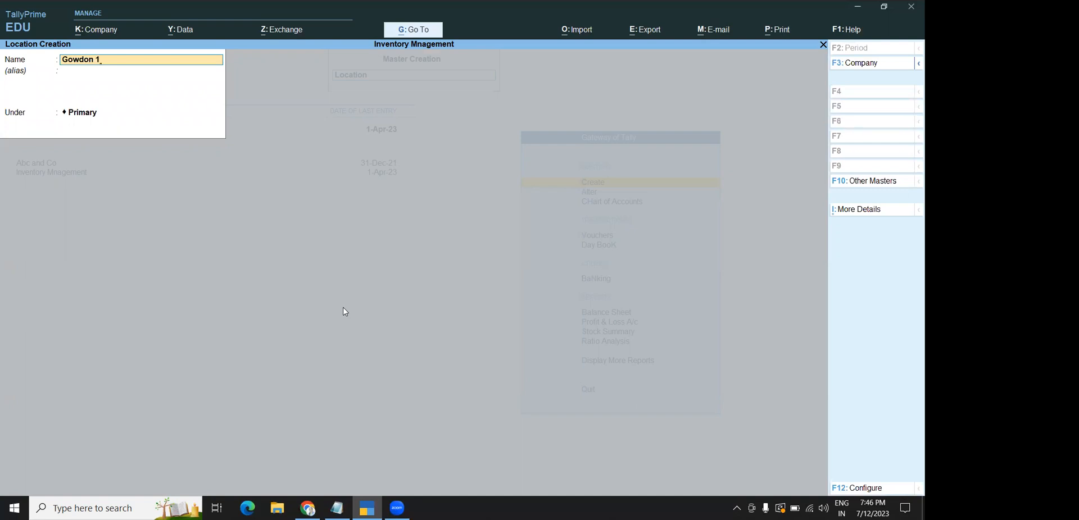
# Save the Gowdon 1 location and the next 'Gow' godown, then return to the Gateway
pyautogui.press('ctrl')
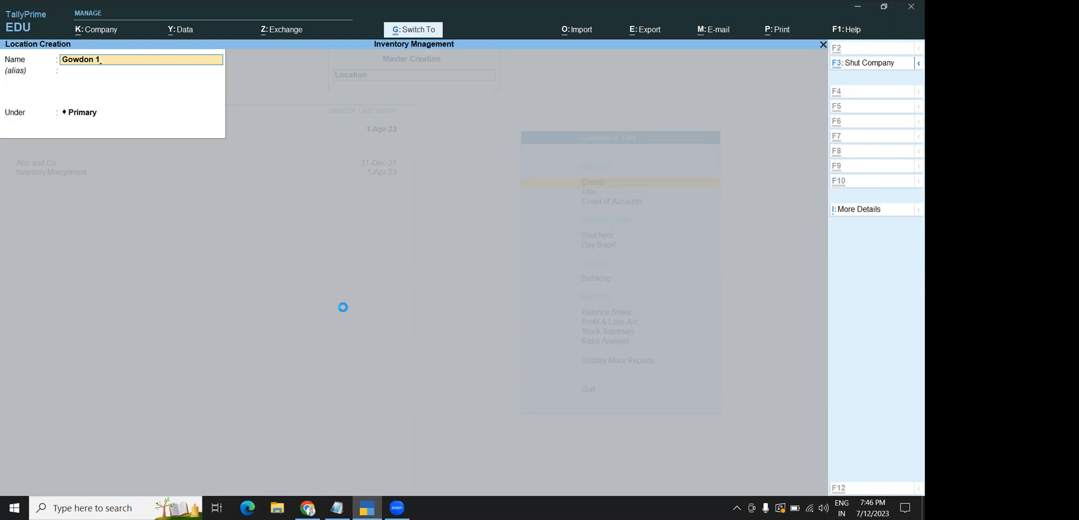
pyautogui.hotkey('ctrl', 'a')
pyautogui.write('Gow')
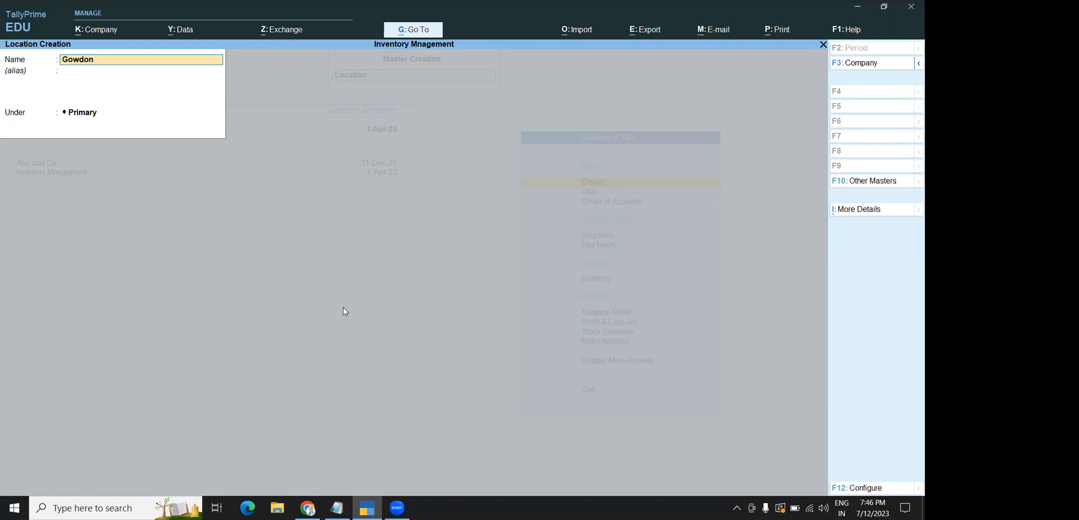
pyautogui.press('ctrl')
pyautogui.press('ctrl')
pyautogui.press('Escape')
pyautogui.press('y')
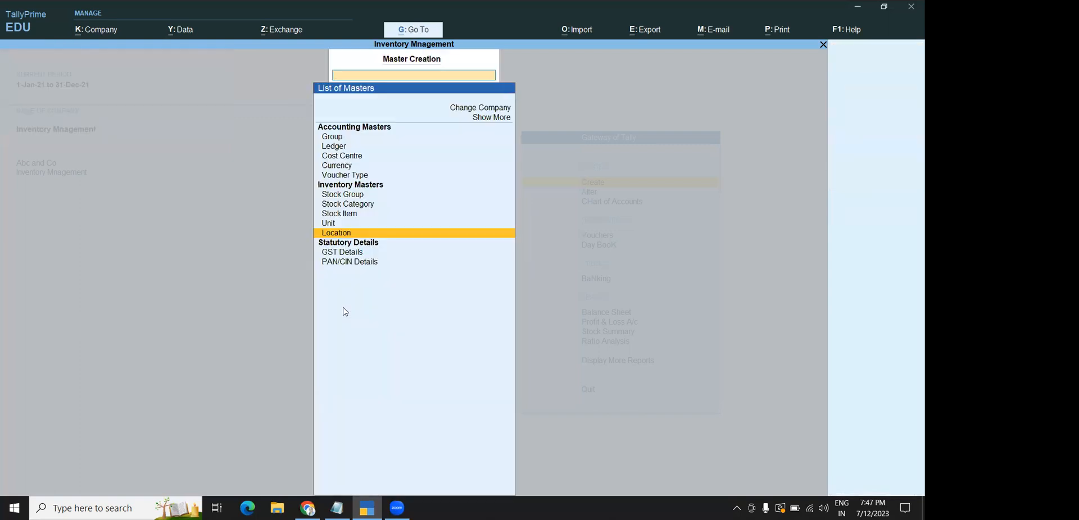
pyautogui.press('Escape')
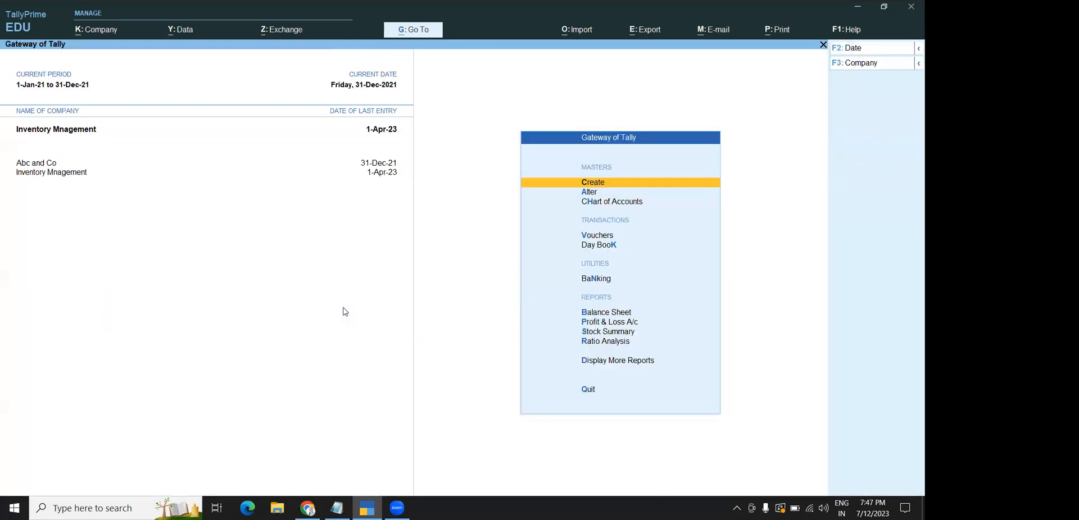
pyautogui.press('Down')
pyautogui.press('Down')
pyautogui.press('Down')
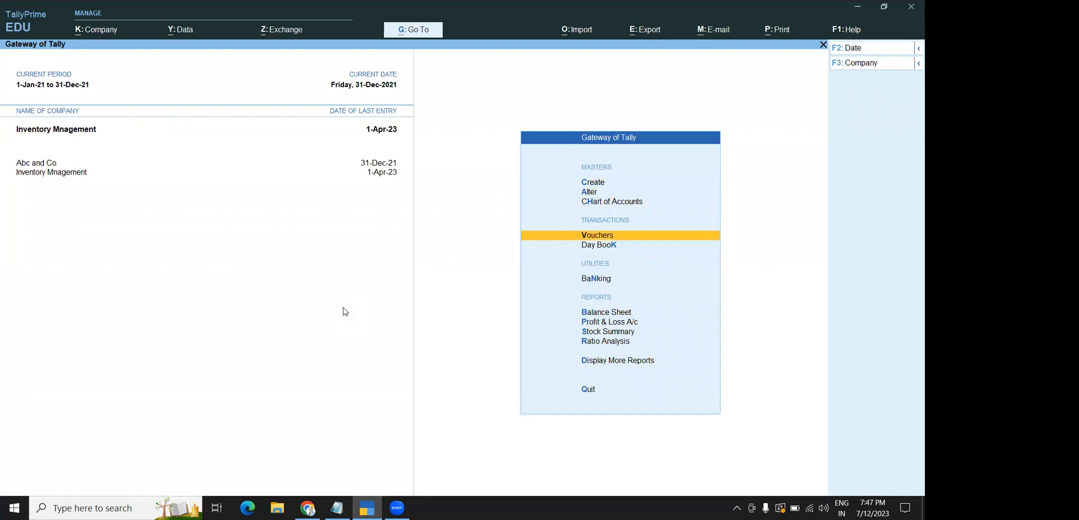
# Open a new Stock Journal voucher No. 1 dated 31-Dec-21
pyautogui.press('Return')
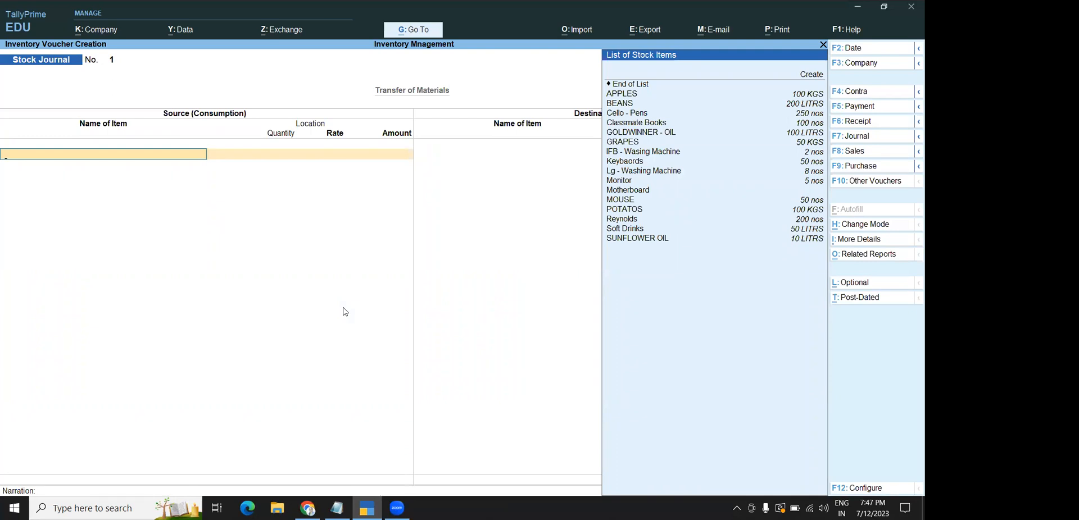
# Consume 100 Keybaords at rate 1000 from Gowdon 1 as the first source item
pyautogui.press('Down')
pyautogui.press('Down')
pyautogui.press('Down')
pyautogui.press('Down')
pyautogui.press('Down')
pyautogui.press('Down')
pyautogui.press('Down')
pyautogui.press('Down')
pyautogui.press('Down')
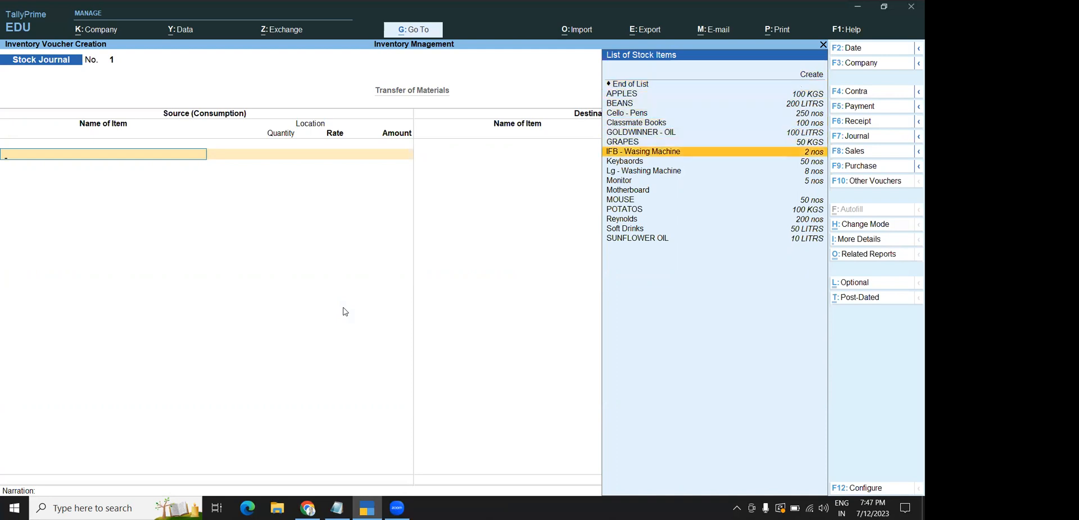
pyautogui.press('Down')
pyautogui.press('Return')
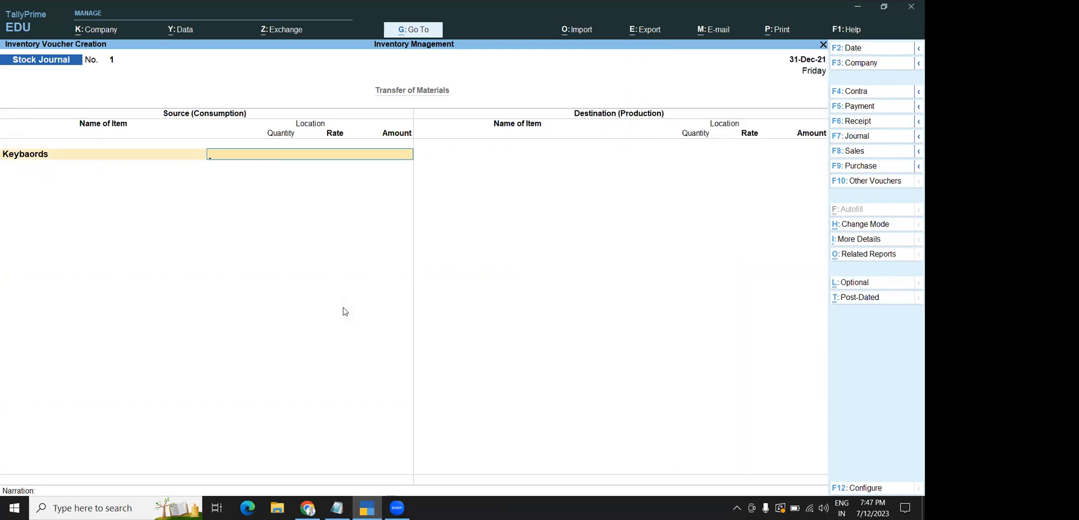
pyautogui.write('G')
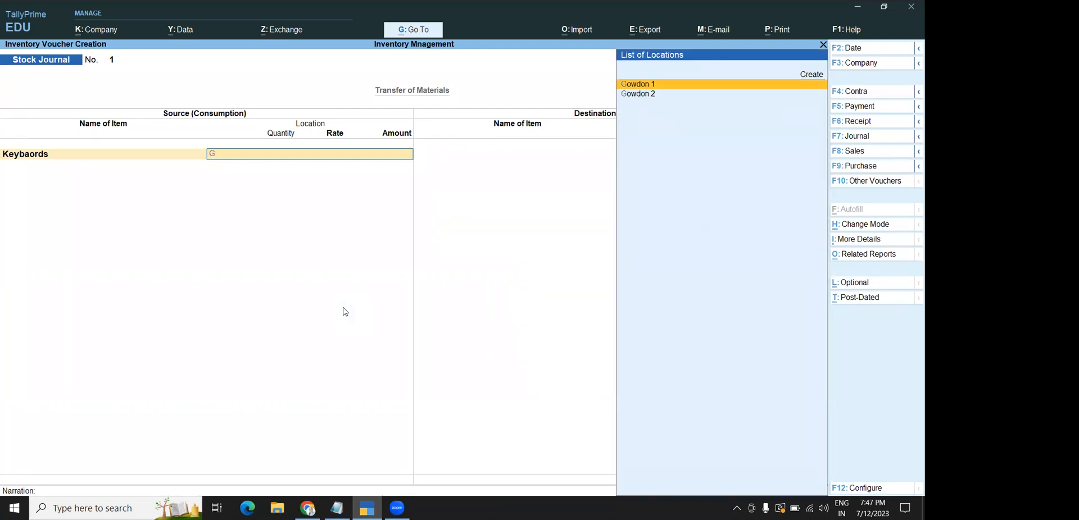
pyautogui.press('Return')
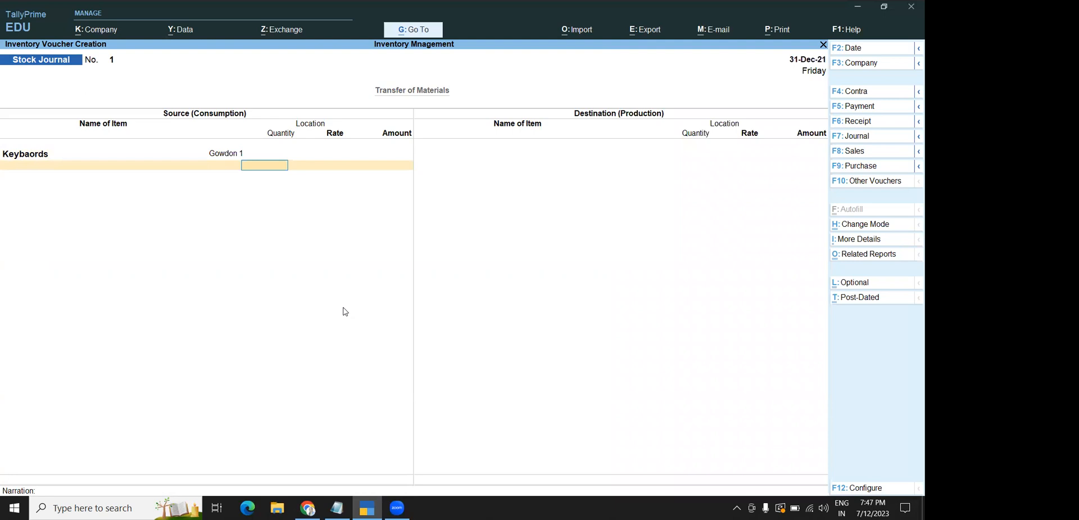
pyautogui.write('100')
pyautogui.press('Return')
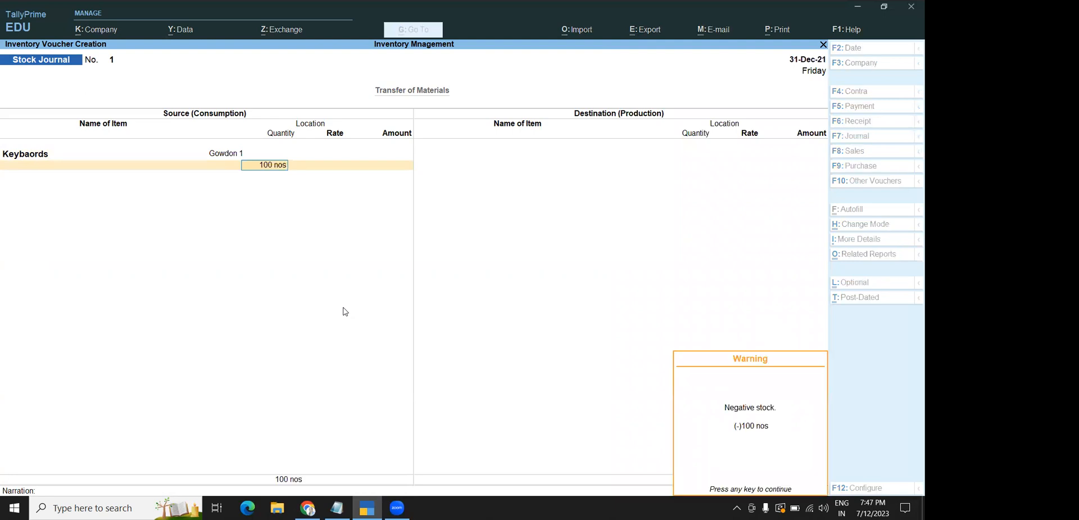
pyautogui.press('Return')
pyautogui.write('1000')
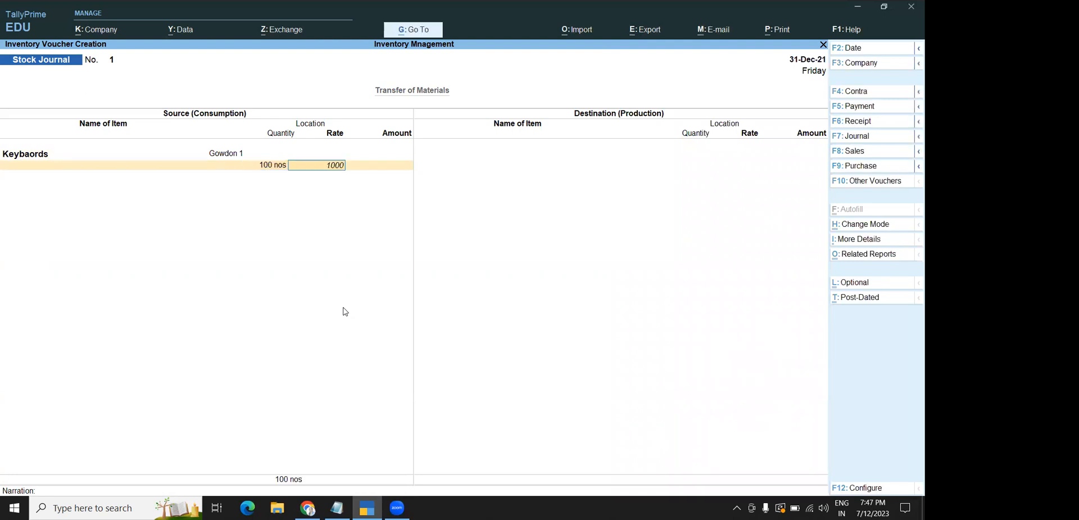
pyautogui.press('Return')
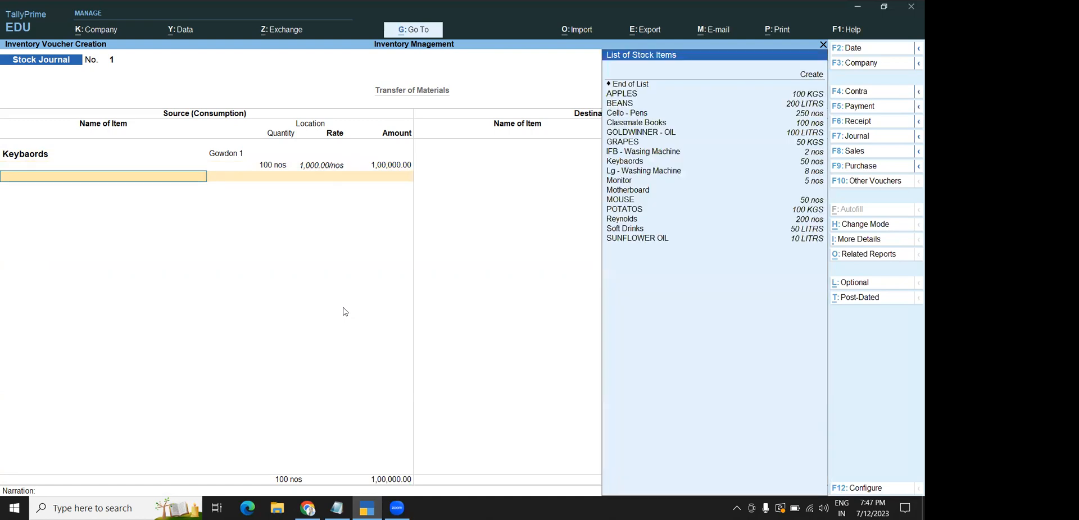
# Add 200 Motherboard at rate 500 from Gowdon 1 as the second source item
pyautogui.press('Down')
pyautogui.press('Down')
pyautogui.press('Down')
pyautogui.press('Down')
pyautogui.press('Down')
pyautogui.press('Down')
pyautogui.press('Down')
pyautogui.press('Down')
pyautogui.press('Down')
pyautogui.press('Down')
pyautogui.press('Down')
pyautogui.press('Down')
pyautogui.press('Down')
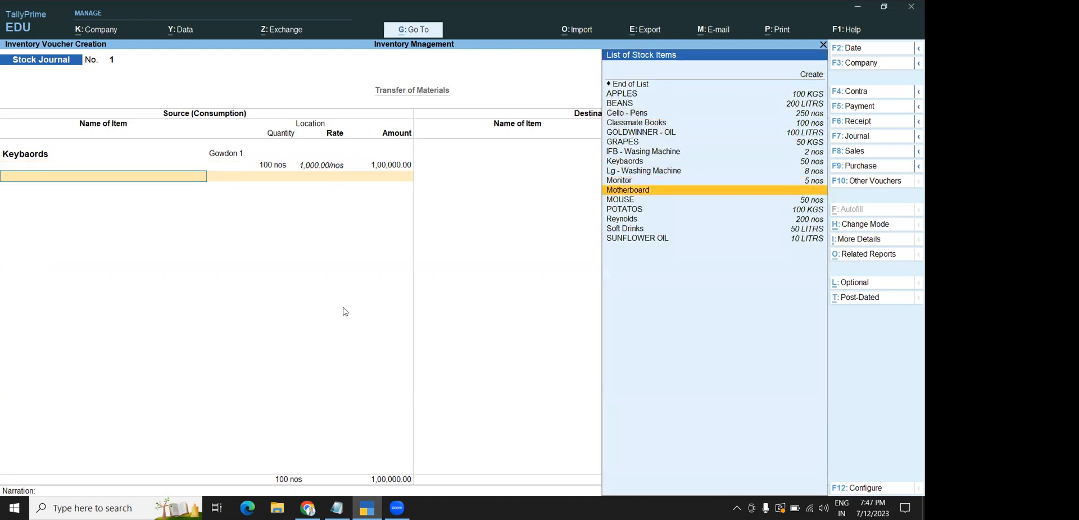
pyautogui.press('Return')
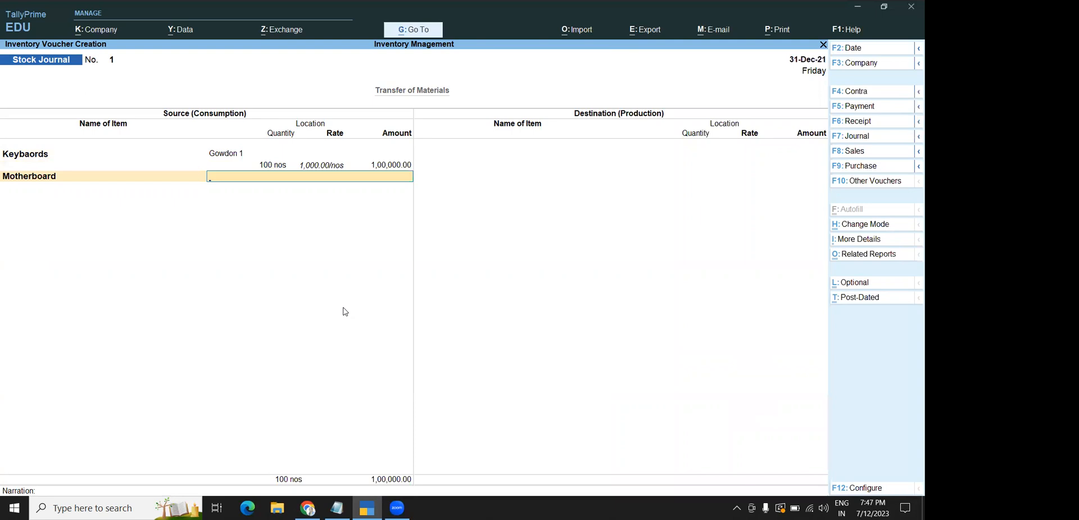
pyautogui.write('G')
pyautogui.press('Down')
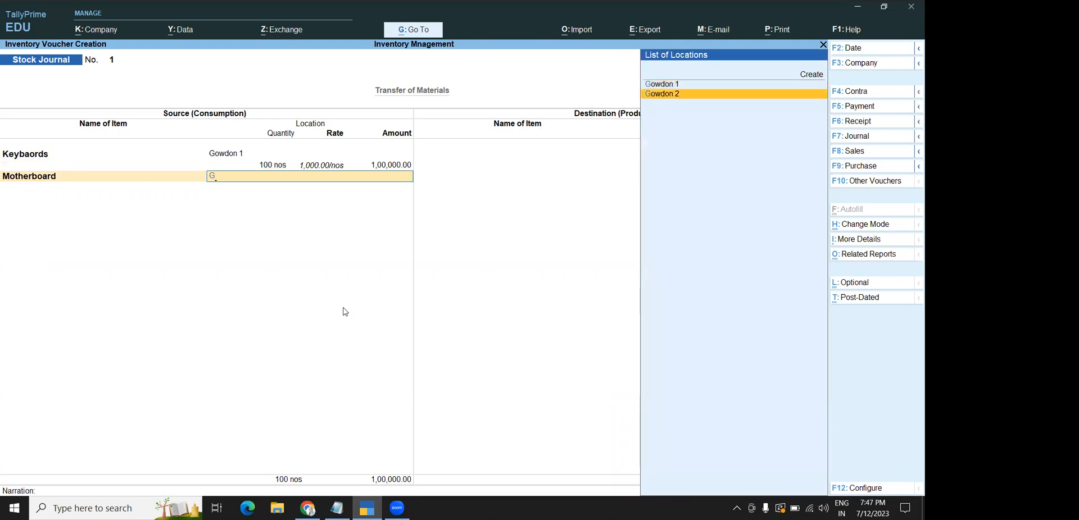
pyautogui.press('Up')
pyautogui.press('Return')
pyautogui.write('200')
pyautogui.press('Return')
pyautogui.press('Return')
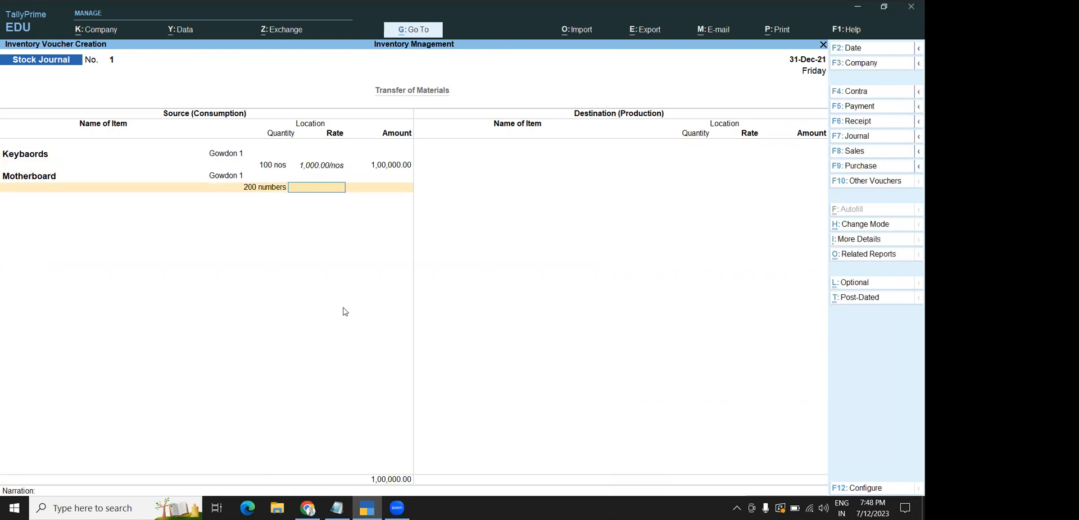
pyautogui.write('500')
pyautogui.press('Return')
pyautogui.press('Return')
# Add 100 IFB - Wasing Machine at rate 10000 from Gowdon 1 and finish the source side
pyautogui.write('B')
pyautogui.press('Down')
pyautogui.press('Down')
pyautogui.press('Down')
pyautogui.press('Down')
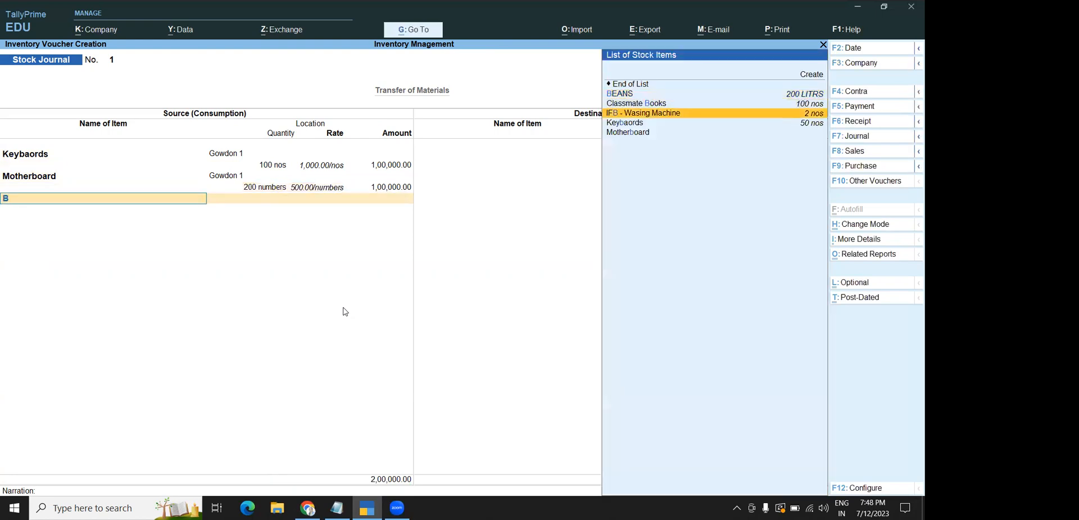
pyautogui.press('Up')
pyautogui.press('Up')
pyautogui.press('Up')
pyautogui.press('Up')
pyautogui.press('Down')
pyautogui.press('Down')
pyautogui.press('Return')
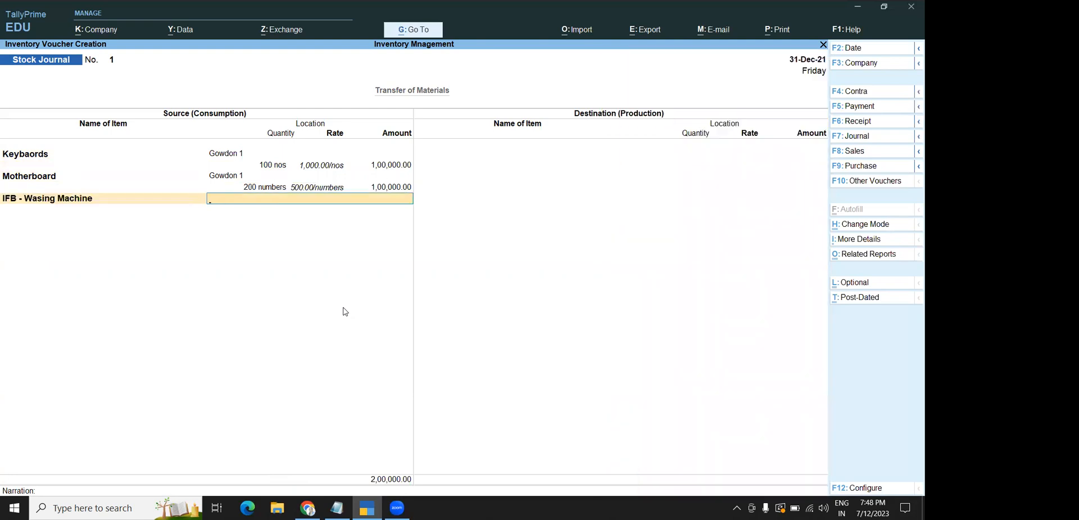
pyautogui.write('G')
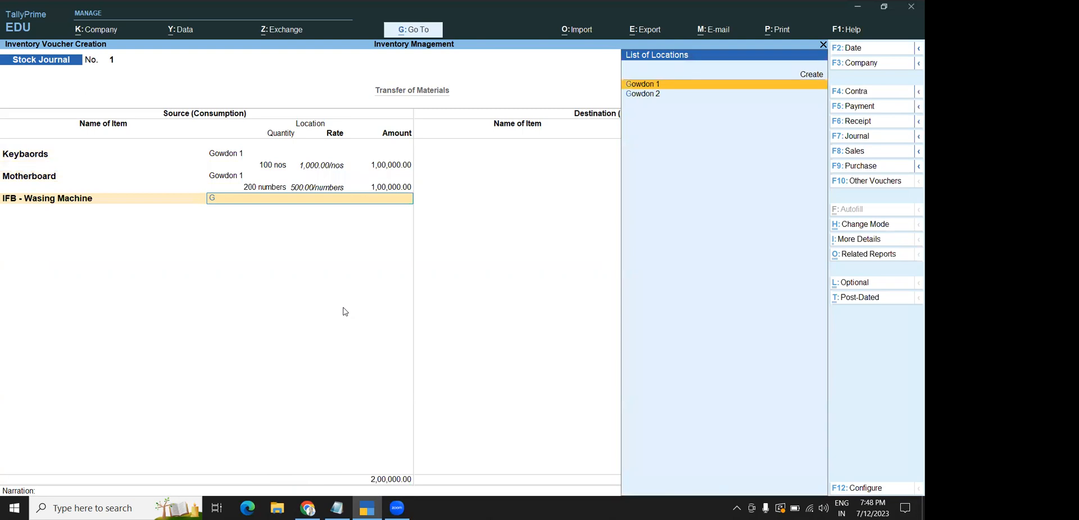
pyautogui.press('Return')
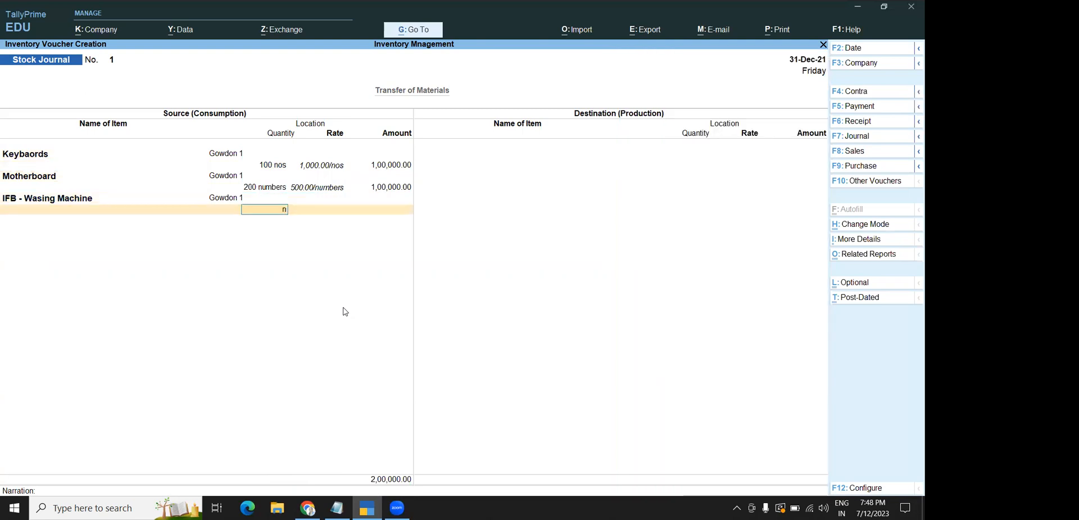
pyautogui.write('100')
pyautogui.press('Return')
pyautogui.press('Return')
pyautogui.write('10000')
pyautogui.press('Return')
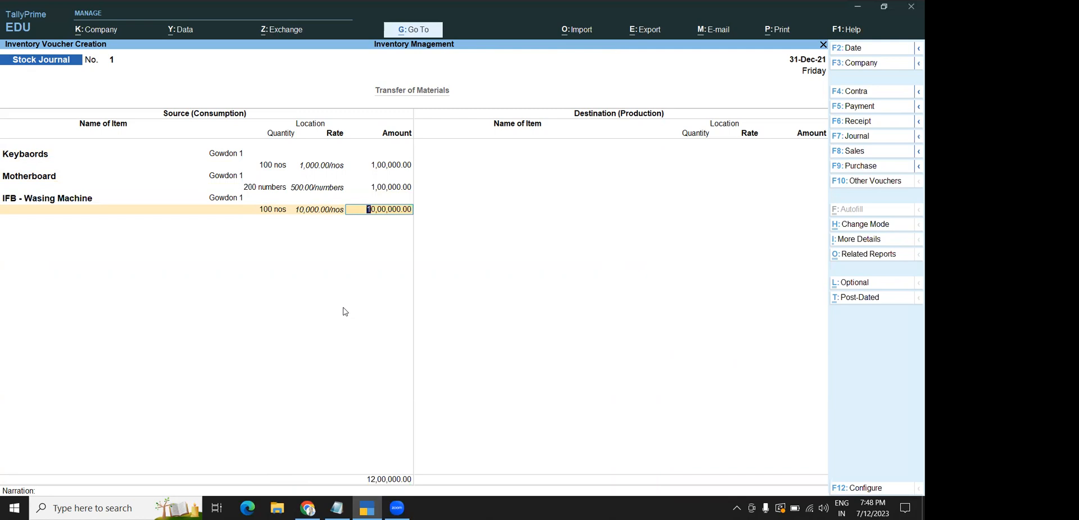
pyautogui.press('Return')
pyautogui.press('Return')
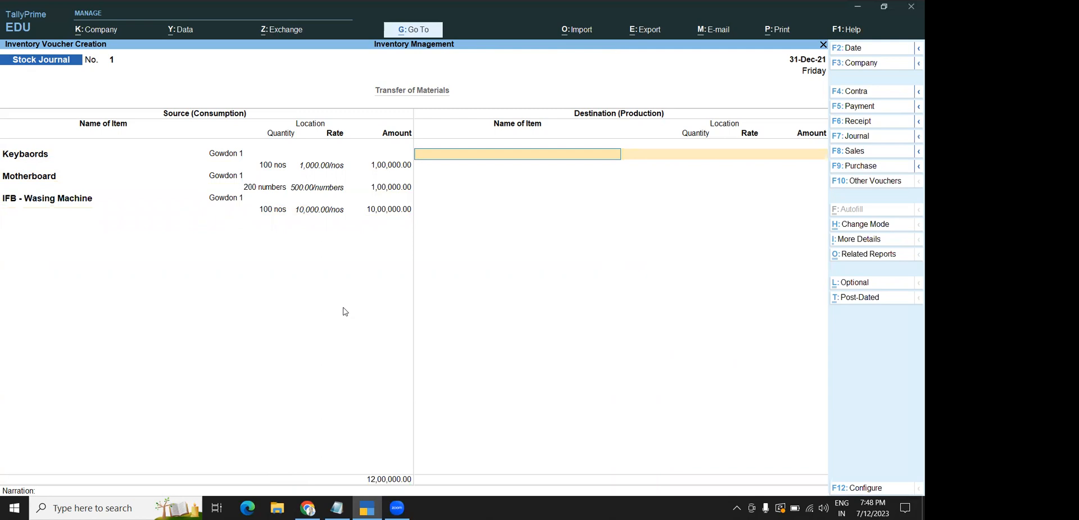
# Receive 100 Keybaords at rate 1000 into Gowdon 2 on the destination side
pyautogui.write('K')
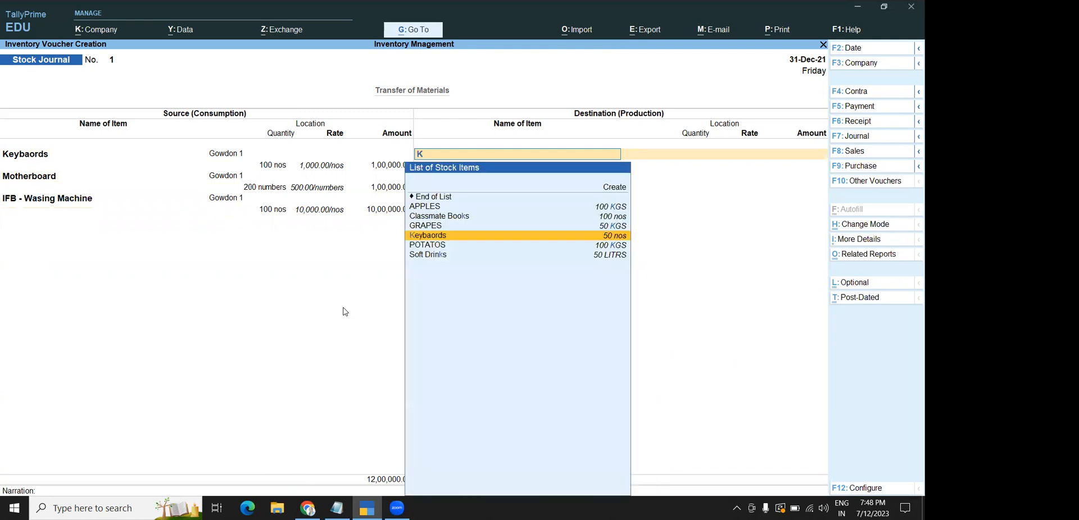
pyautogui.press('Return')
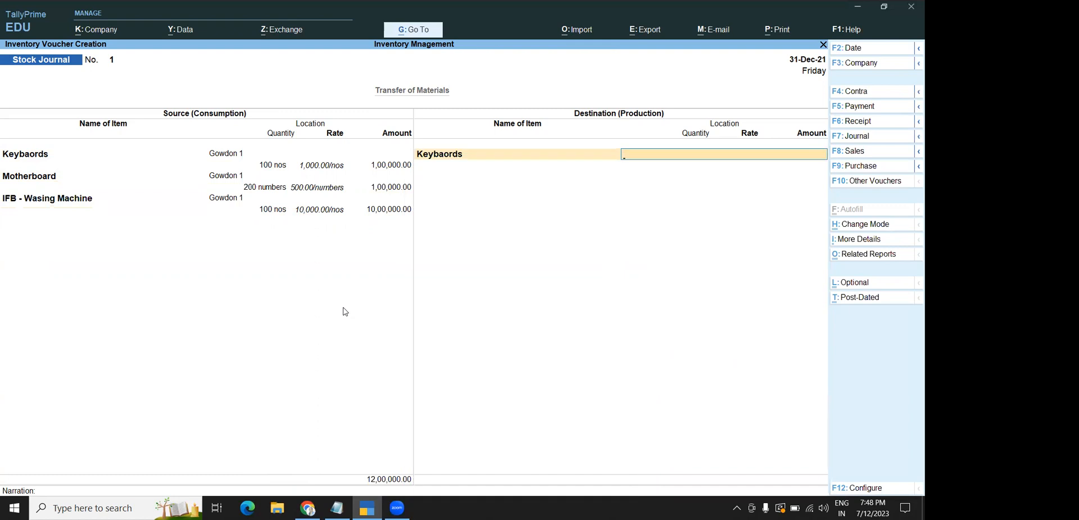
pyautogui.write('G')
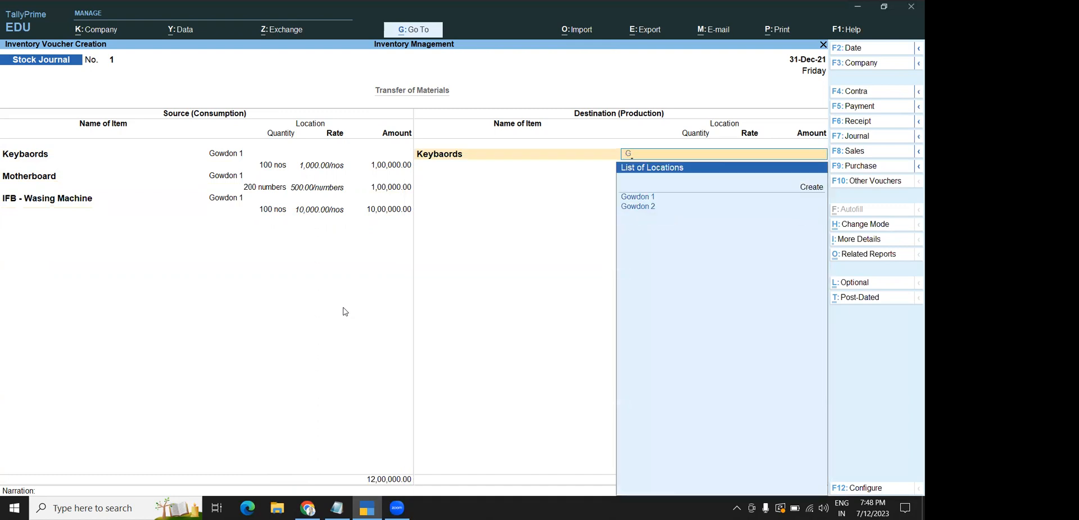
pyautogui.press('Down')
pyautogui.press('Return')
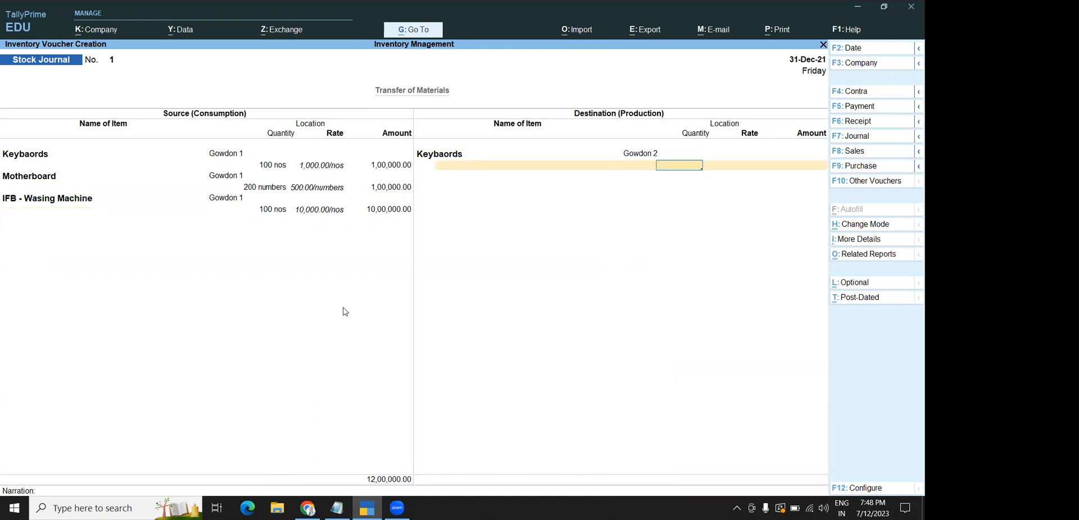
pyautogui.write('100')
pyautogui.press('Return')
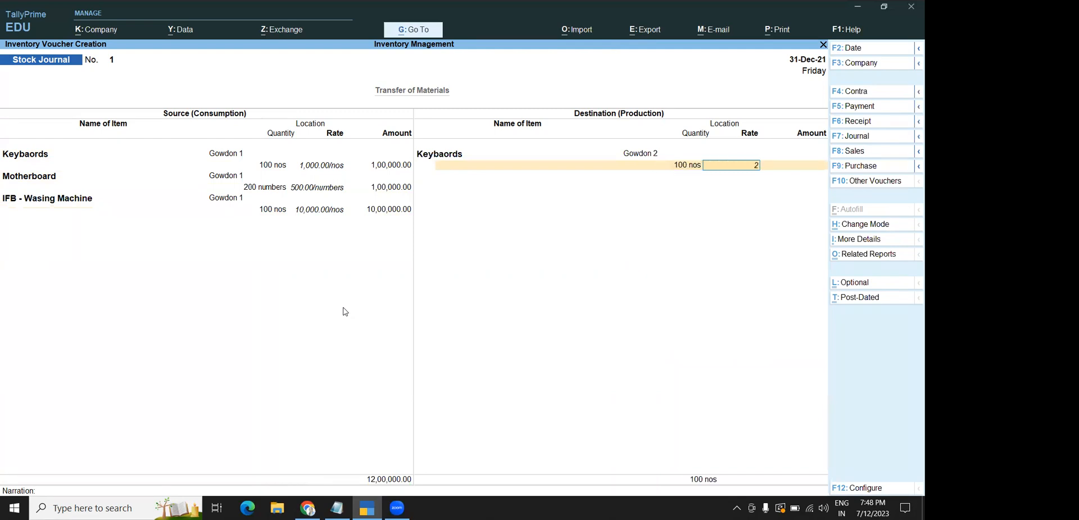
pyautogui.write('1000')
pyautogui.press('Return')
pyautogui.press('Return')
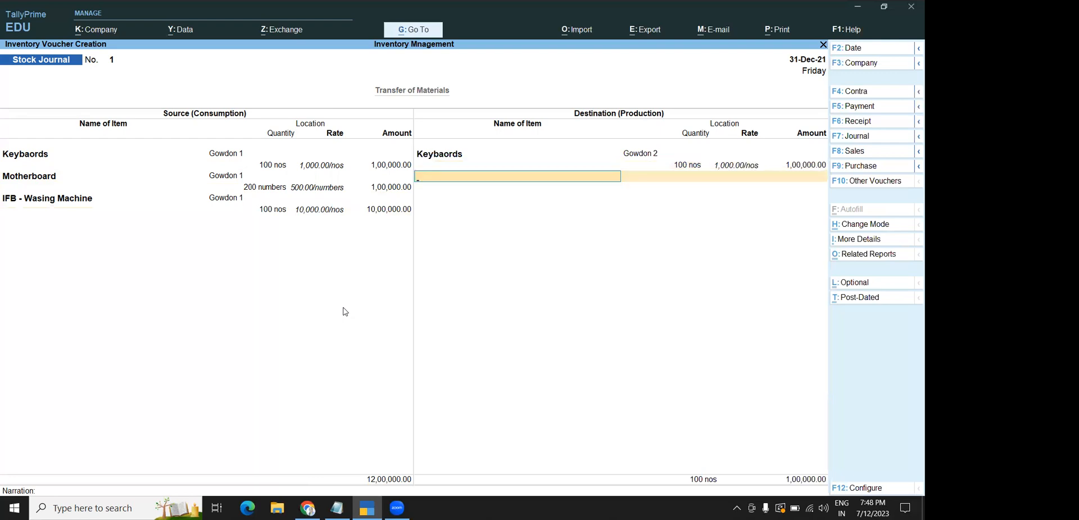
# Receive 200 Motherboard at rate 500 into Gowdon 2
pyautogui.write('Mo')
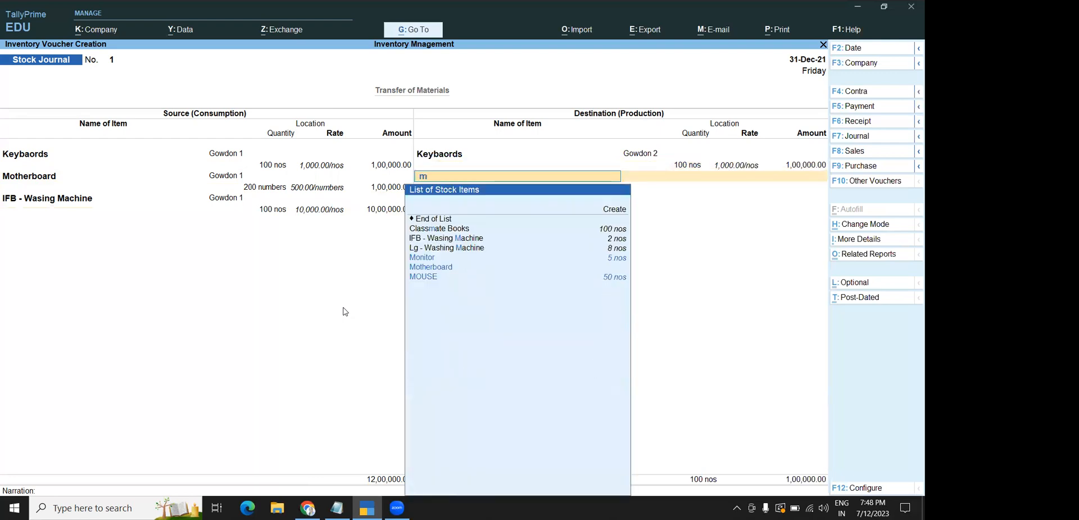
pyautogui.press('Down')
pyautogui.press('Down')
pyautogui.press('Return')
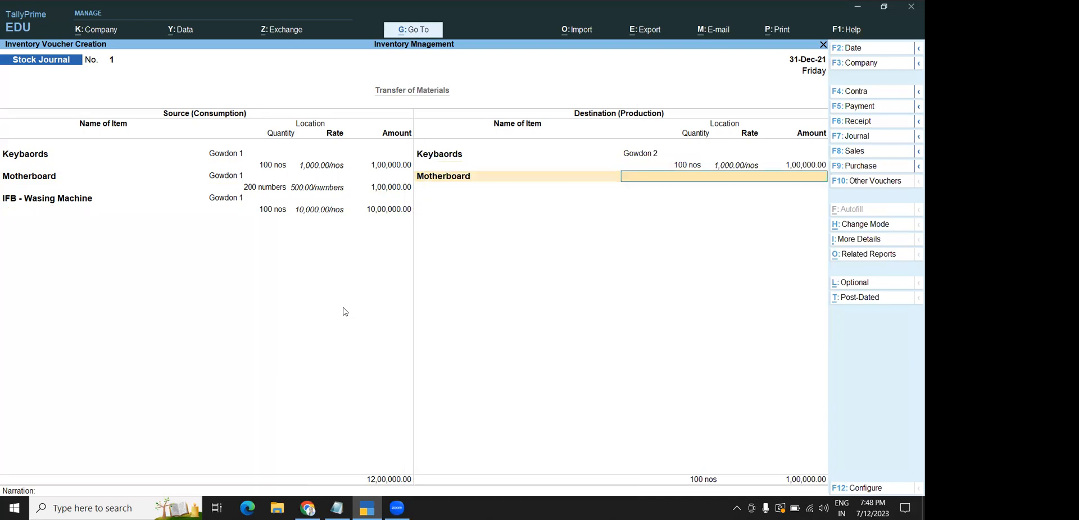
pyautogui.write('g')
pyautogui.press('Down')
pyautogui.press('Return')
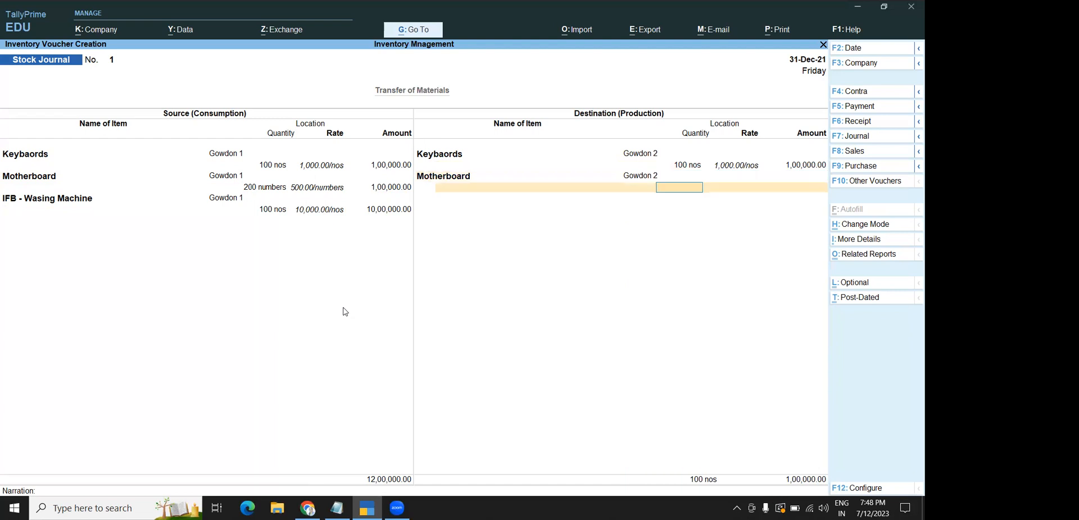
pyautogui.write('200')
pyautogui.press('Return')
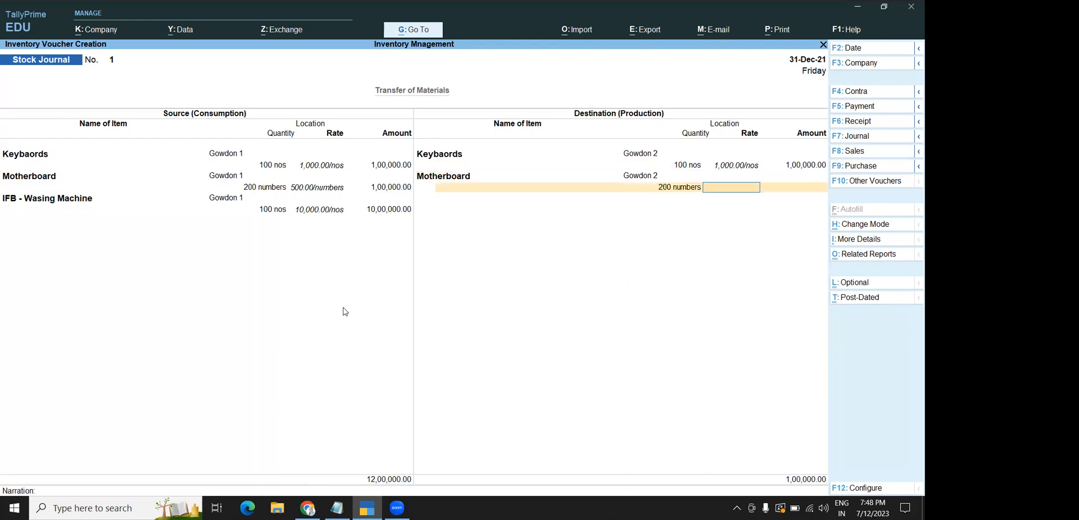
pyautogui.write('500')
pyautogui.press('Return')
pyautogui.press('Return')
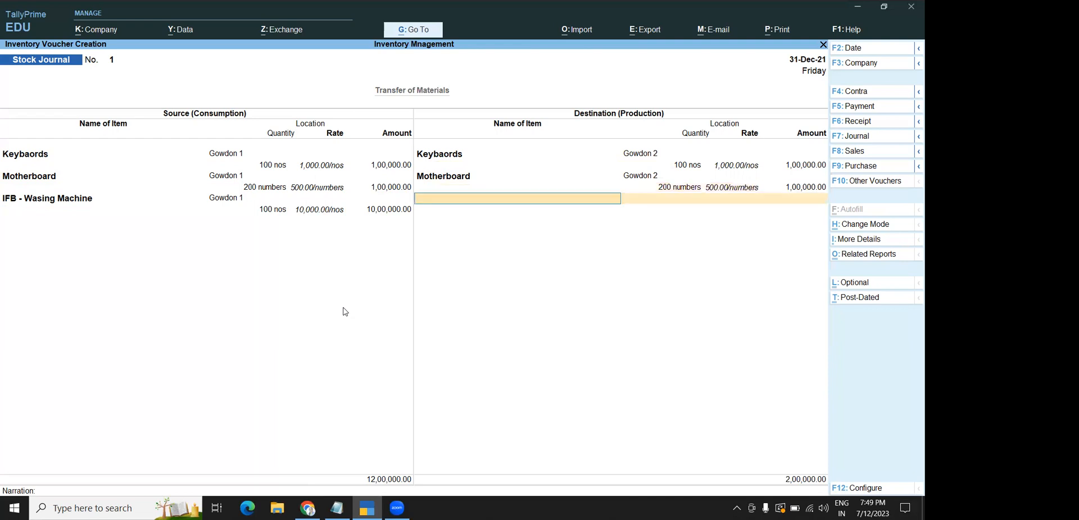
# Receive 100 IFB - Wasing Machine at rate 10000 into Gowdon 2, amounting to 10,00,000.00
pyautogui.write('Ifb')
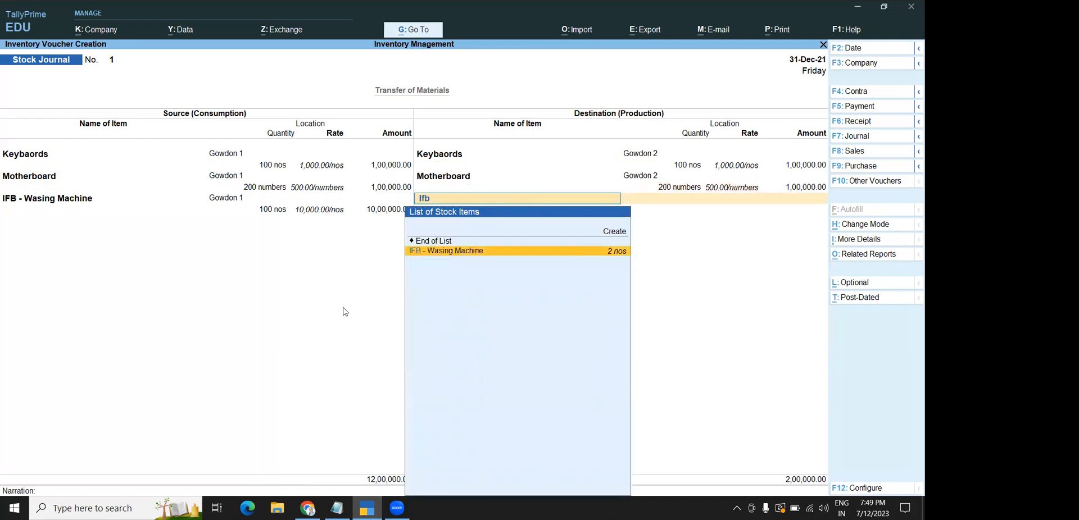
pyautogui.press('Return')
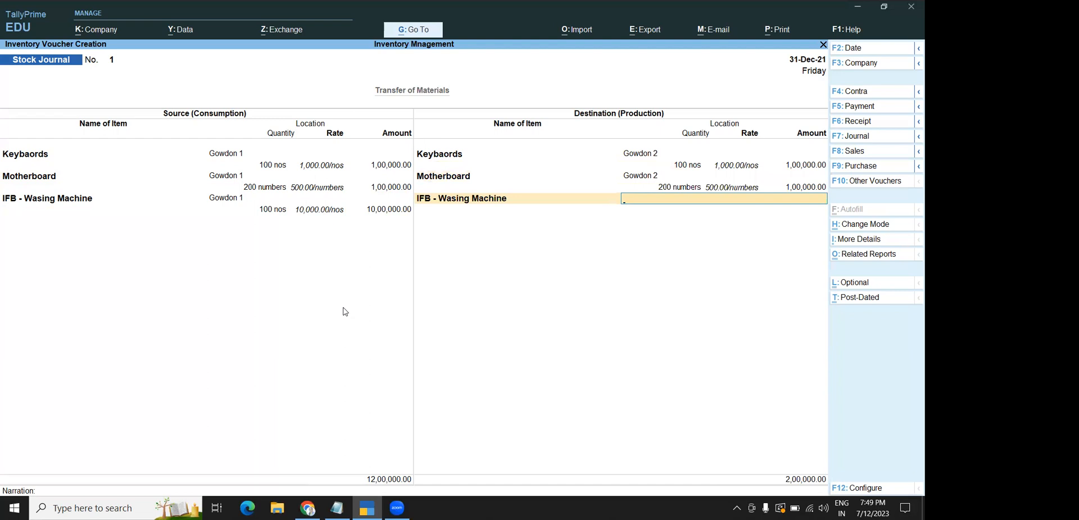
pyautogui.write('G')
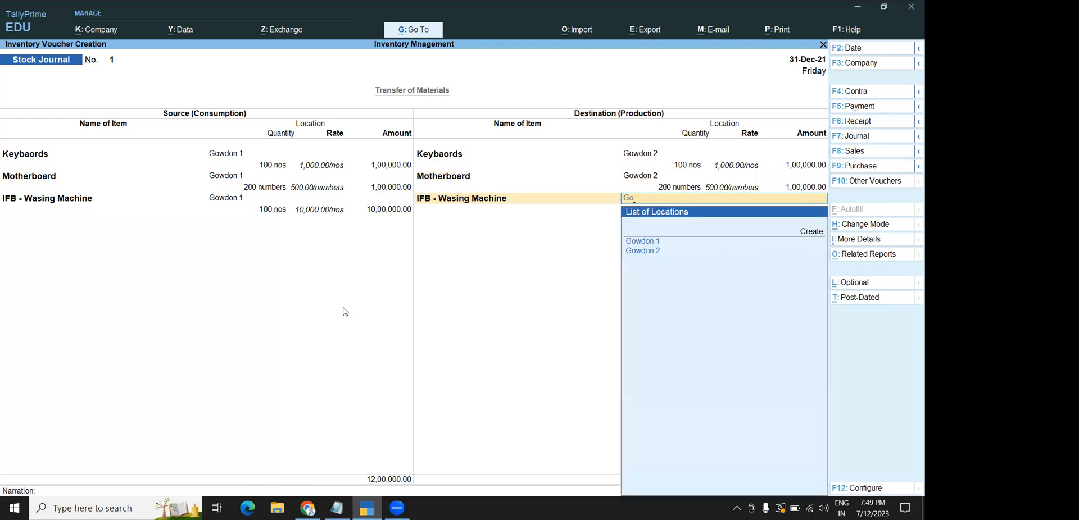
pyautogui.write('o')
pyautogui.press('Down')
pyautogui.press('Down')
pyautogui.press('Return')
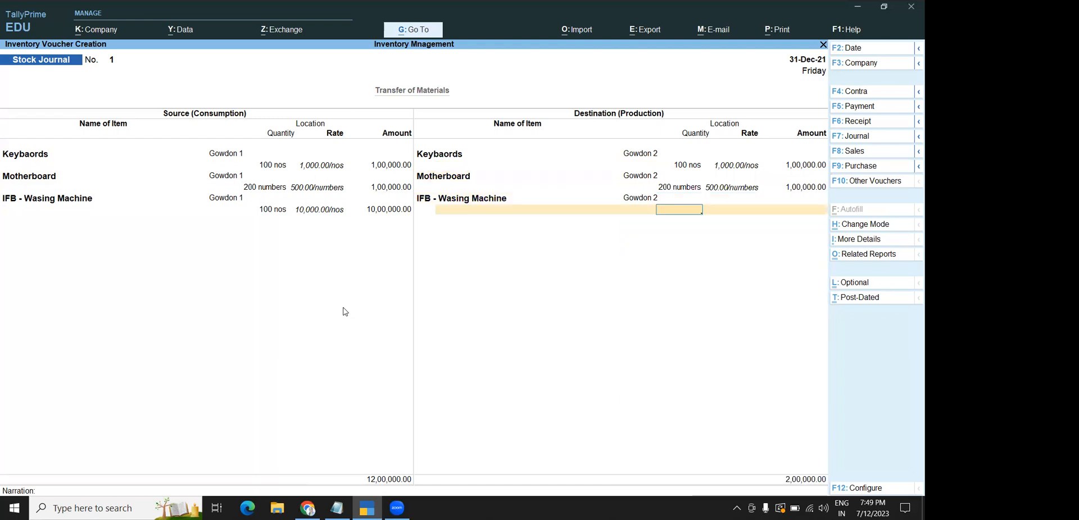
pyautogui.write('100')
pyautogui.press('Return')
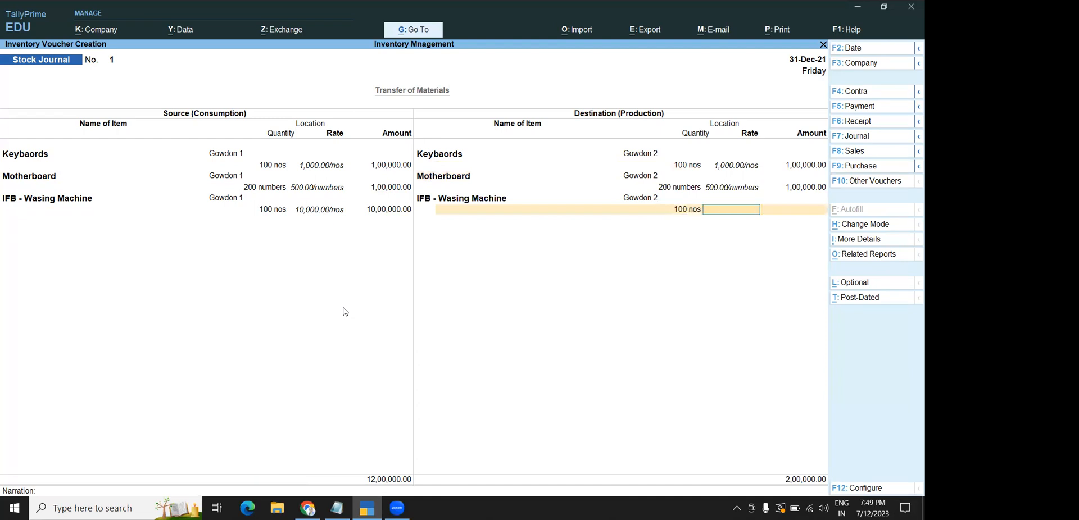
pyautogui.write('10000')
pyautogui.press('Return')
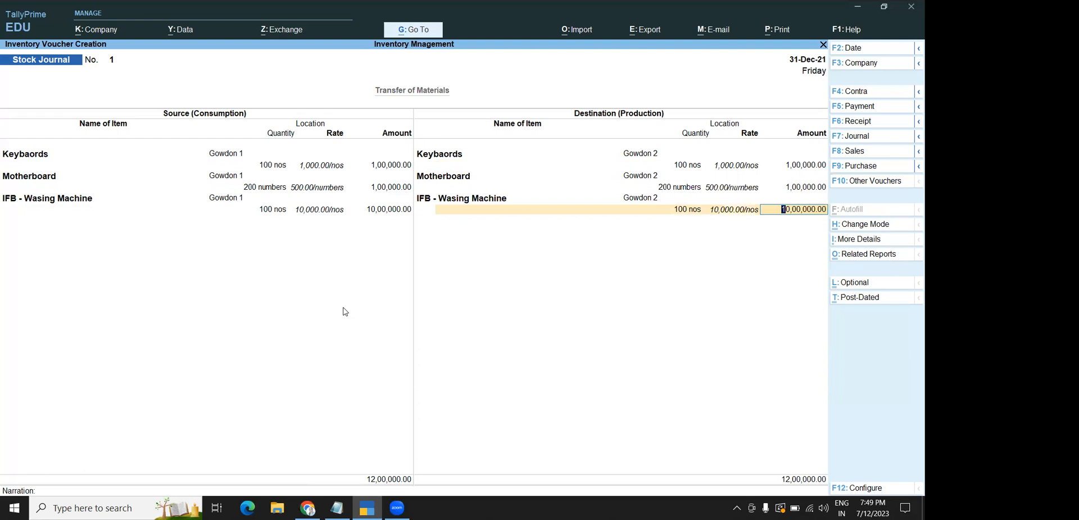
pyautogui.press('Return')
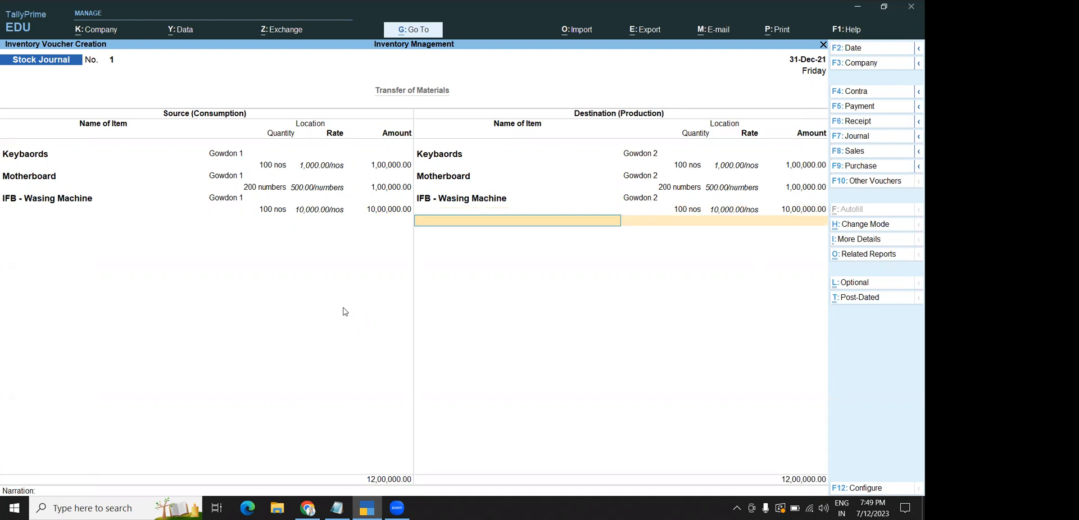
pyautogui.press('Return')
pyautogui.press('Return')
pyautogui.press('Return')
pyautogui.press('Return')
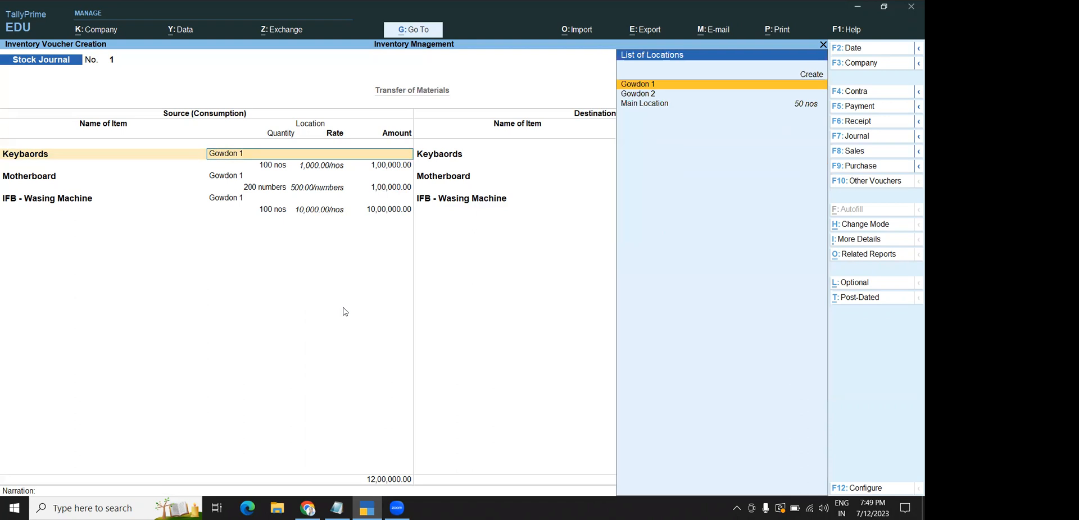
# Try dating the stock journal 1-4-2023; the date is rejected as outside the period
pyautogui.click(852, 52)
pyautogui.write('1-4-2023')
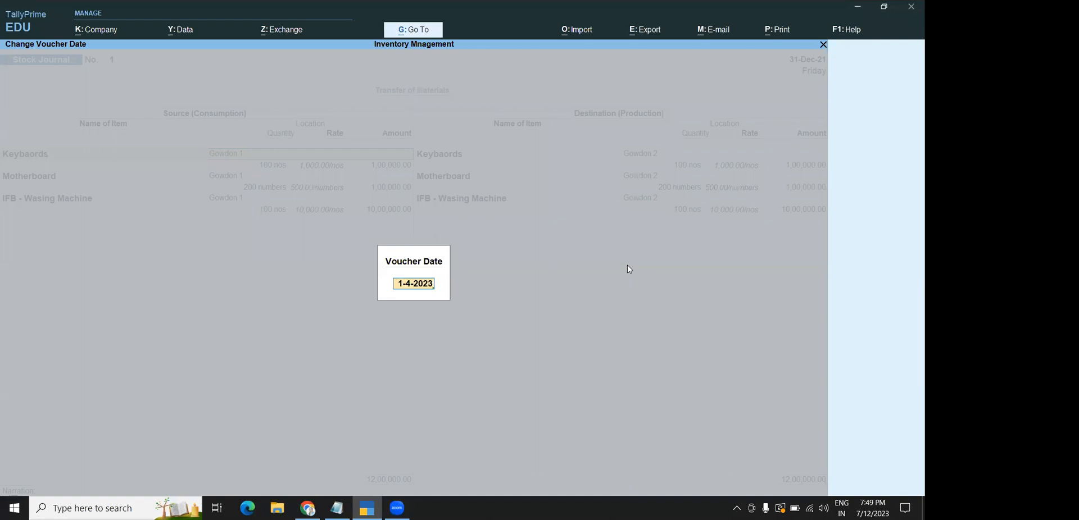
pyautogui.press('Return')
pyautogui.press('Escape')
pyautogui.press('BackSpace')
pyautogui.press('Escape')
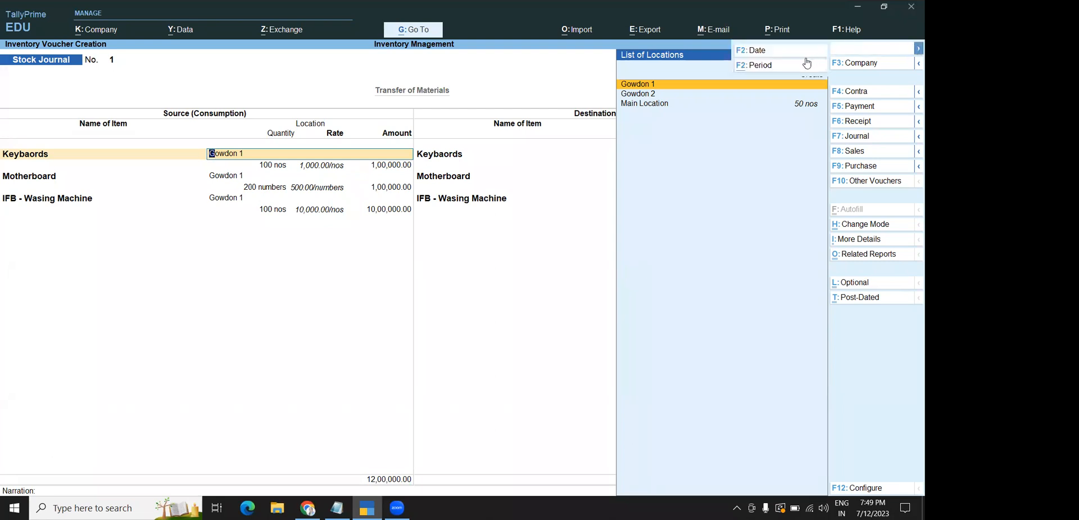
# Set the working period to 1-4-2023 through 31-3-2023 using Alt+F2
pyautogui.hotkey('alt', 'F2')
pyautogui.write('1-4-2023')
pyautogui.press('Return')
pyautogui.write('31-3-2023')
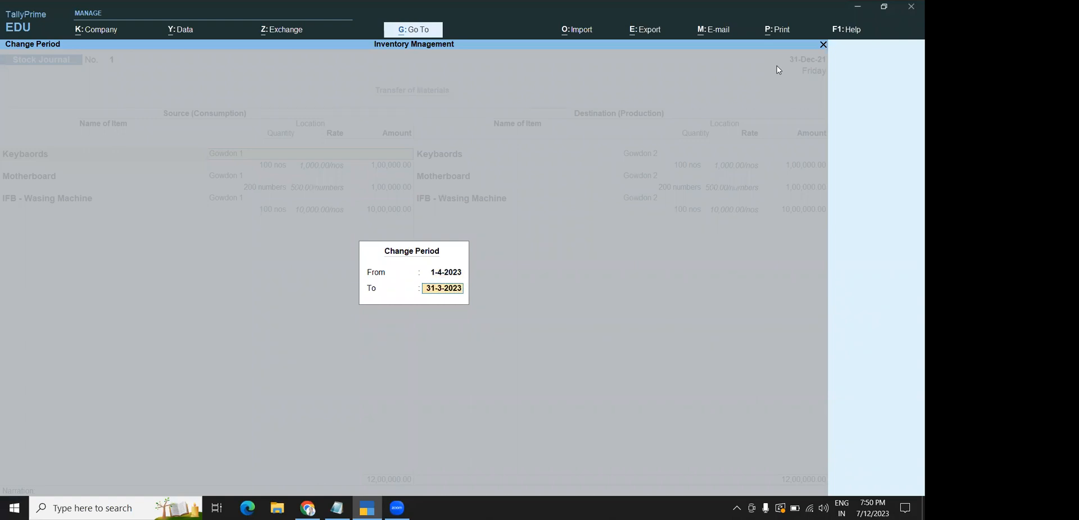
pyautogui.press('Up')
pyautogui.press('Return')
pyautogui.write('31-3-2023')
pyautogui.press('Return')
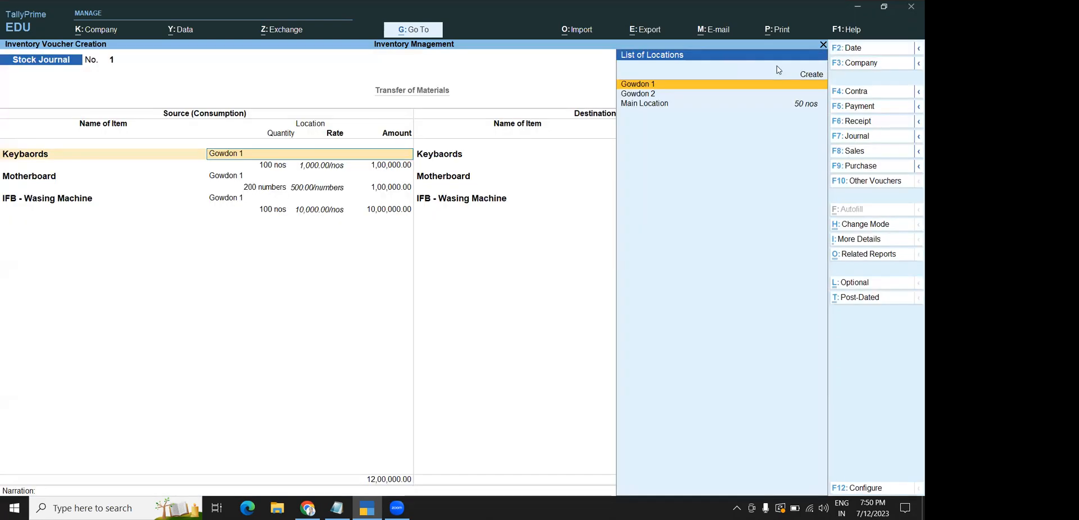
# Date the stock journal 1-4-2023 and save voucher No. 1
pyautogui.click(861, 48)
pyautogui.write('1')
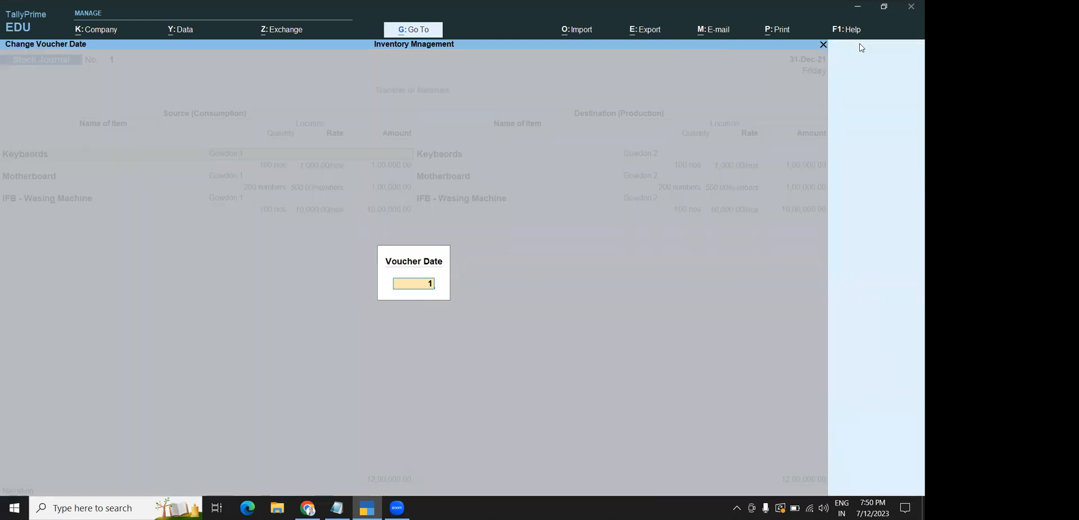
pyautogui.write('-4-2023')
pyautogui.press('Return')
pyautogui.press('ctrl')
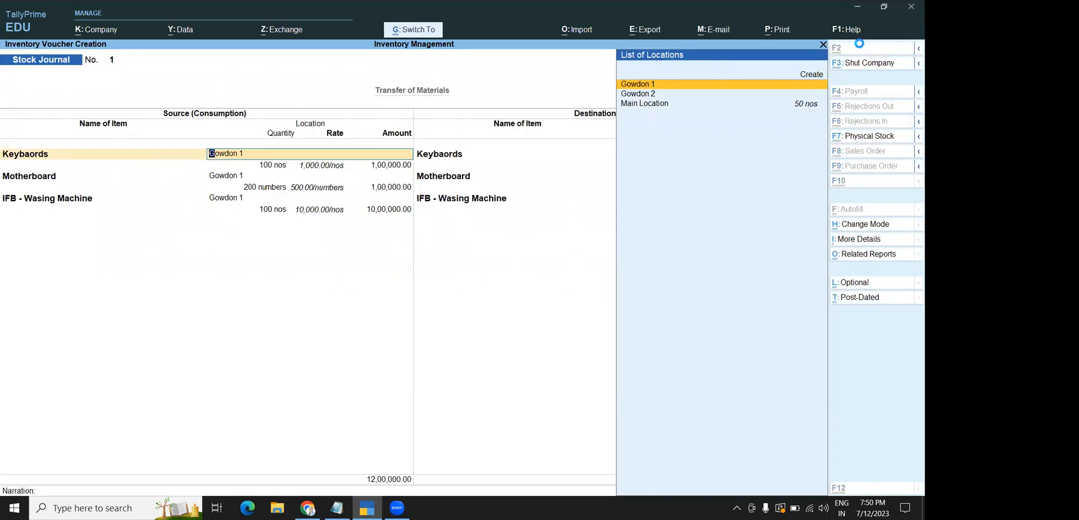
pyautogui.hotkey('ctrl', 'a')
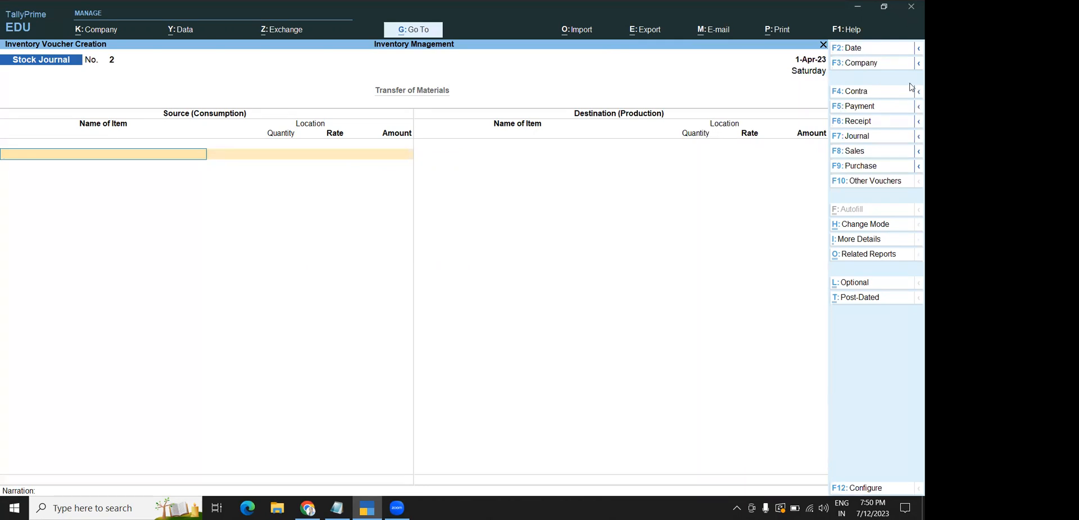
# Activate the inactive Purchase Order voucher type and start a new purchase order
pyautogui.click(847, 187)
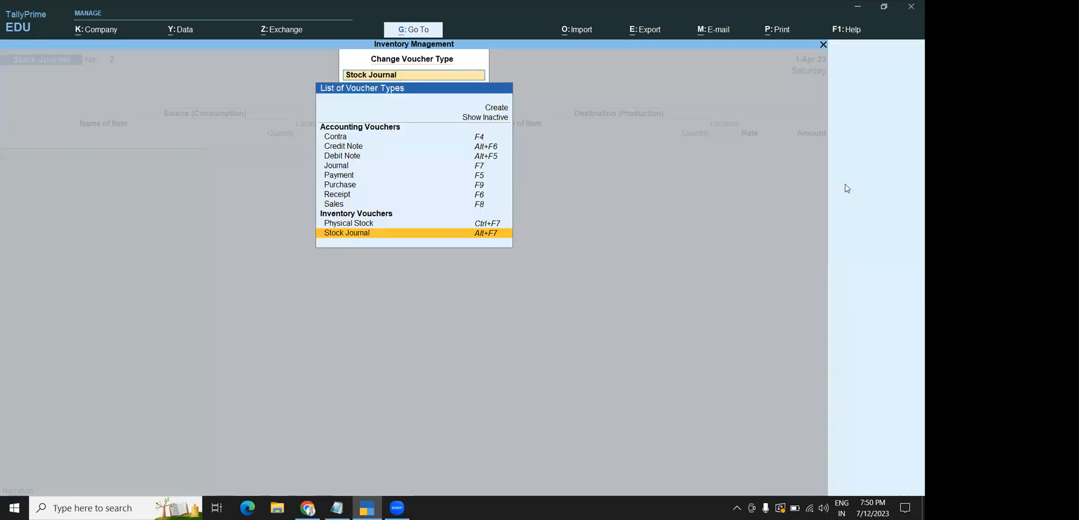
pyautogui.click(491, 119)
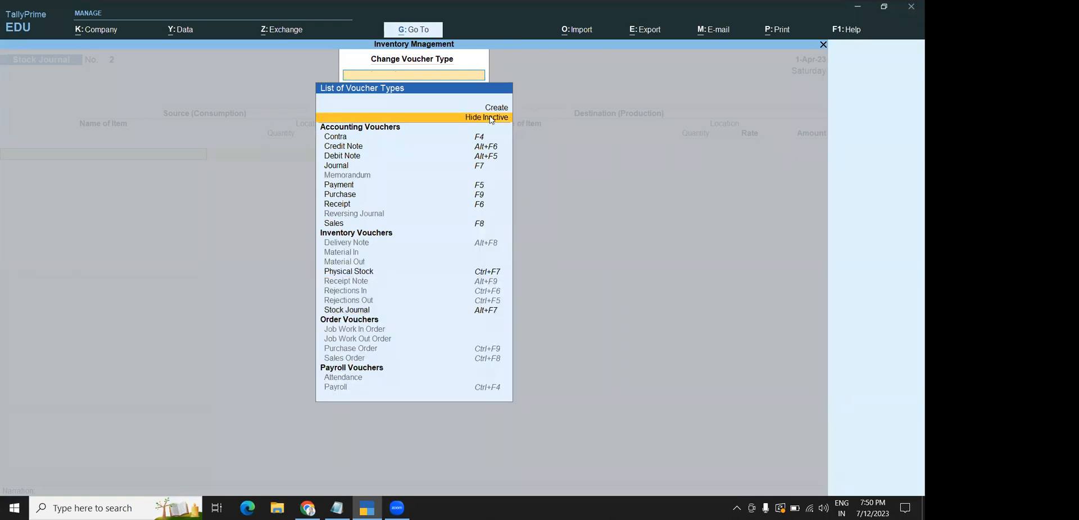
pyautogui.click(337, 351)
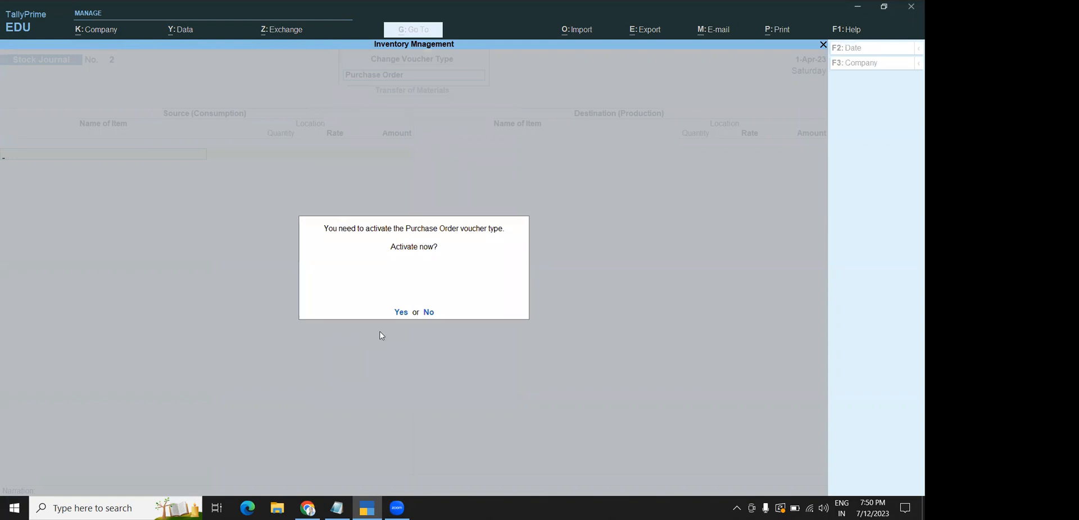
pyautogui.click(403, 312)
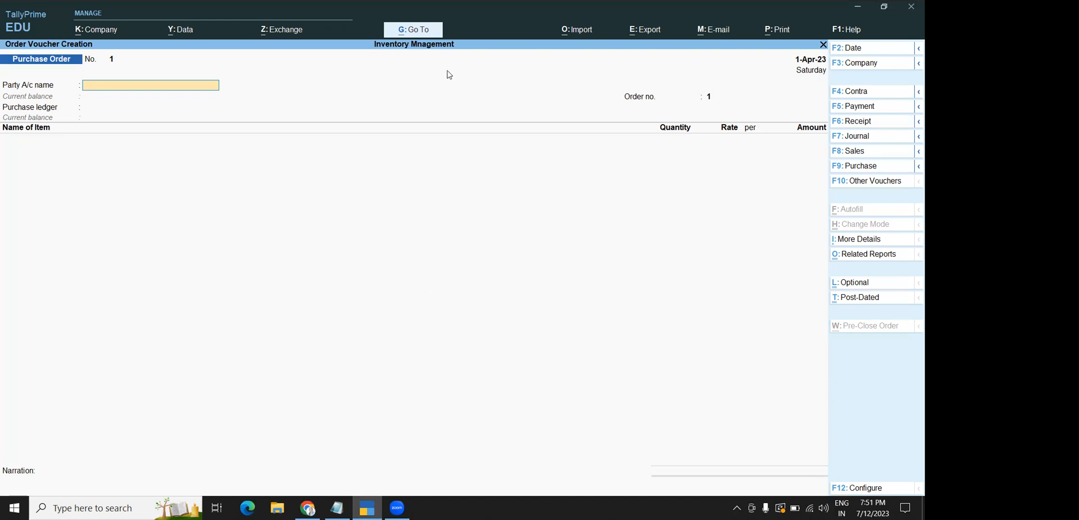
pyautogui.press('Escape')
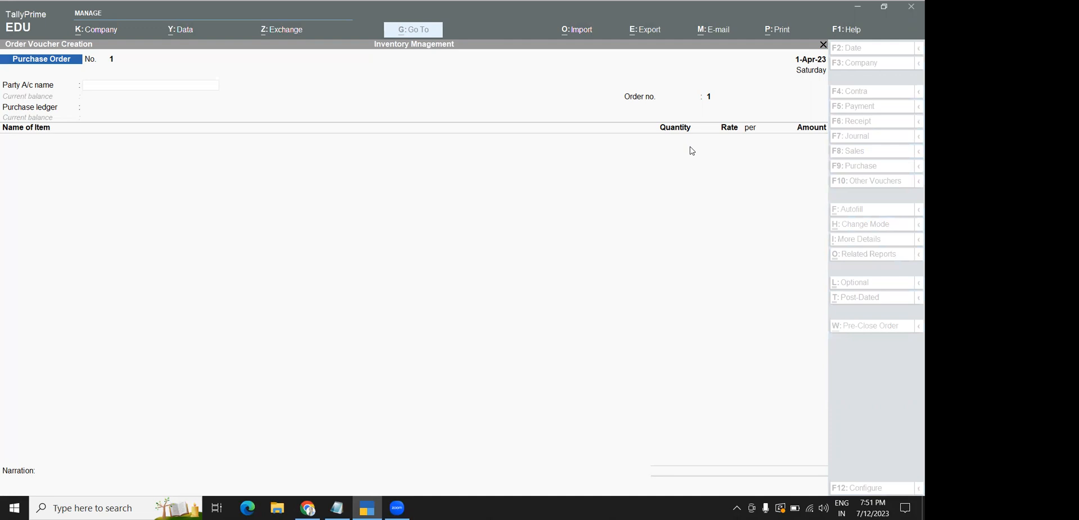
# Create a new ledger with the supplier's name, placed under Sundry Creditors
pyautogui.click(104, 83)
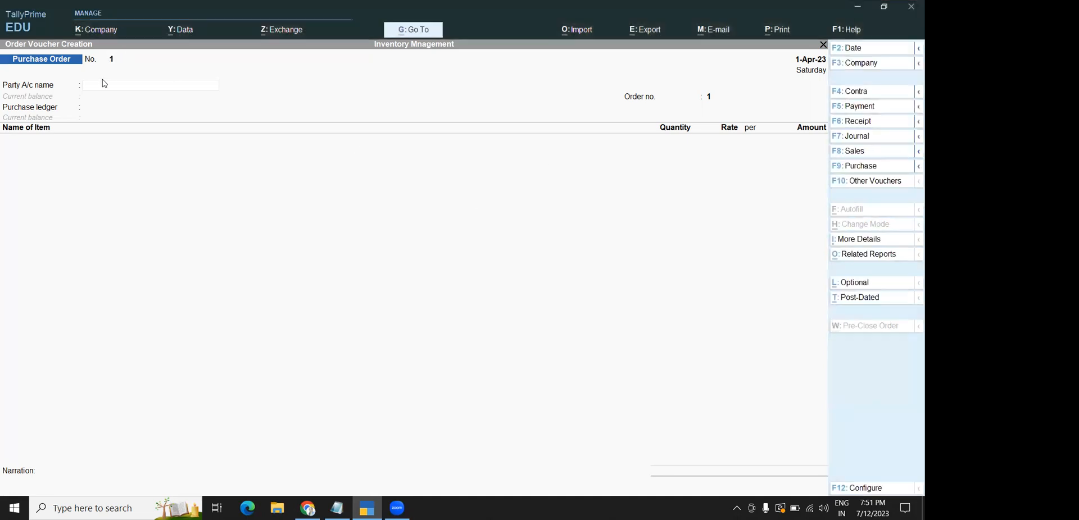
pyautogui.hotkey('alt', 'c')
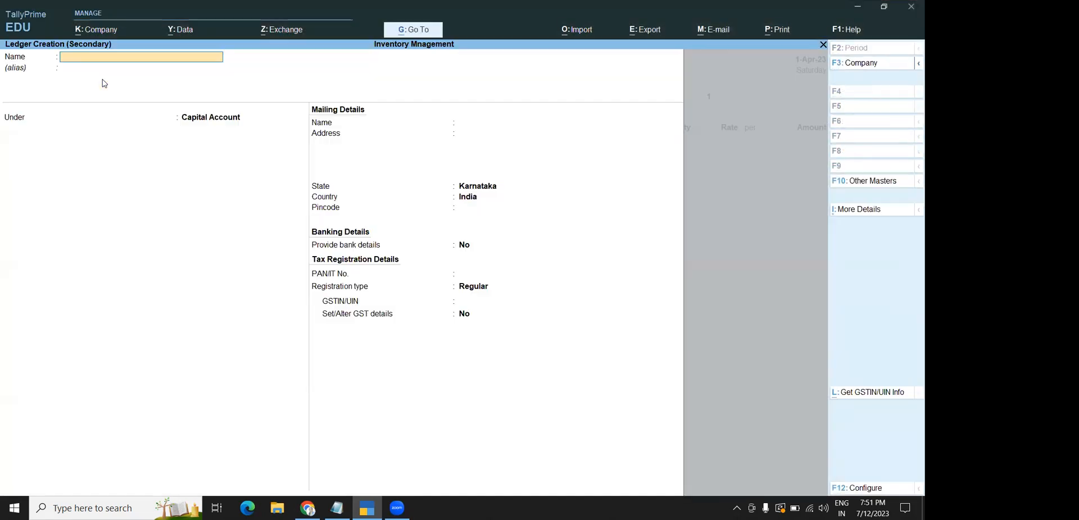
pyautogui.press('Return')
pyautogui.press('Return')
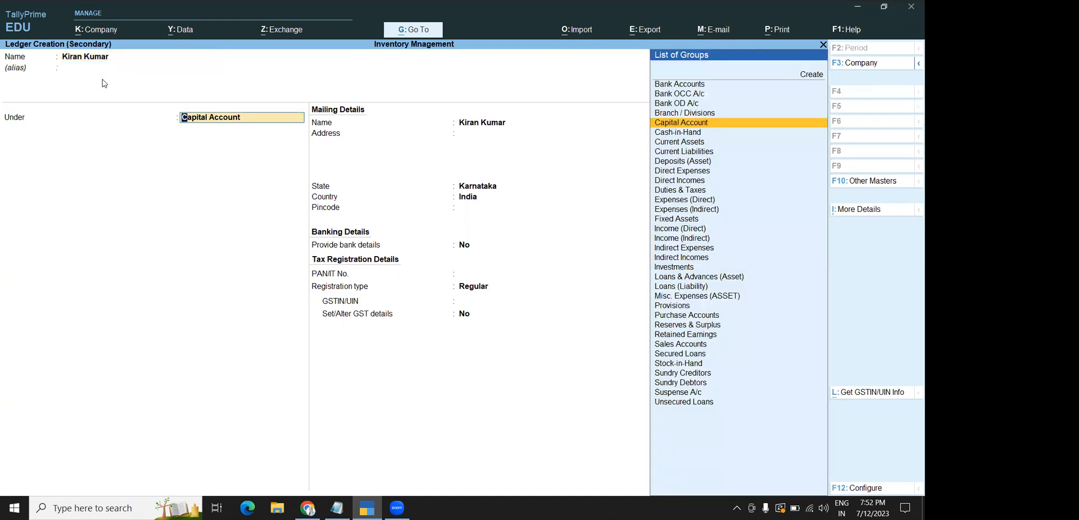
pyautogui.write('Sundr')
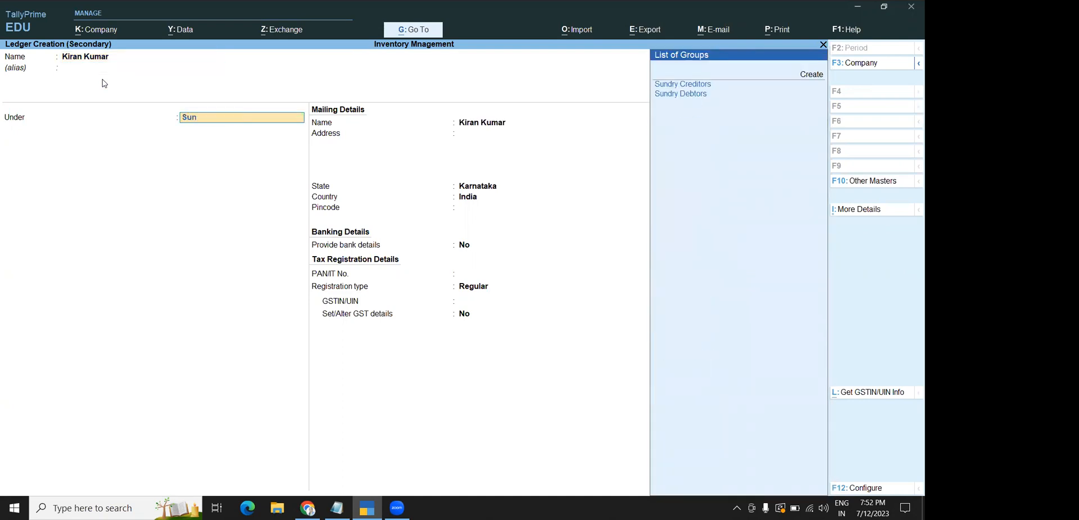
pyautogui.press('Down')
pyautogui.press('Up')
pyautogui.press('Return')
pyautogui.press('Return')
pyautogui.press('Return')
pyautogui.press('Return')
pyautogui.press('Return')
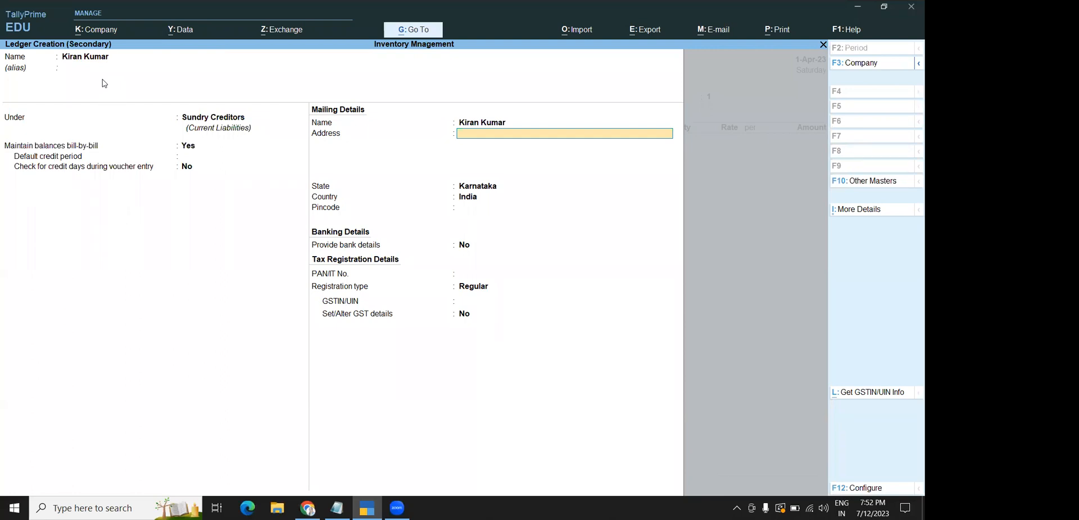
# Enter the supplier's street address, city and pincode, keeping Karnataka as state
pyautogui.write('Vidyaranyapura')
pyautogui.press('Return')
pyautogui.write('Bangalore')
pyautogui.press('Return')
pyautogui.press('Return')
pyautogui.press('Return')
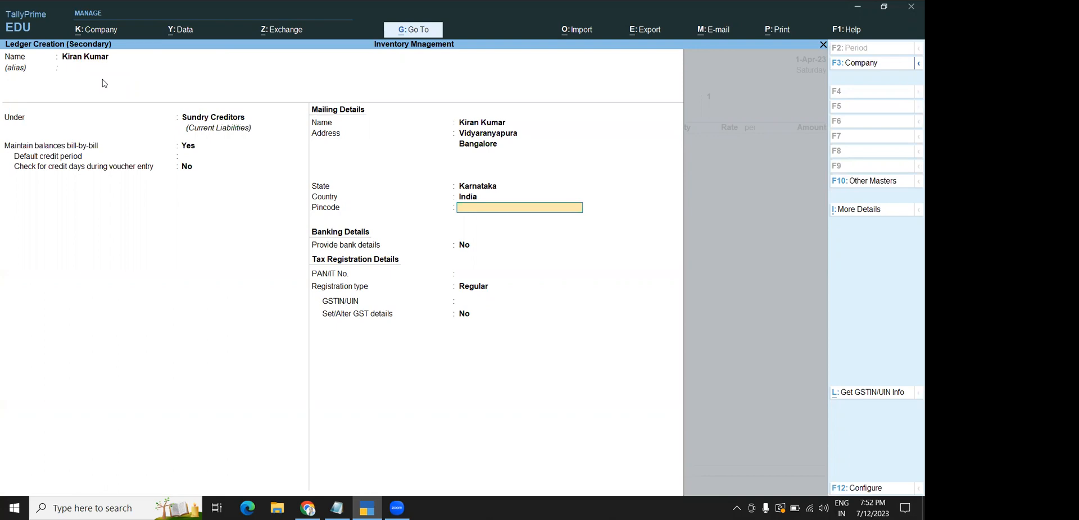
pyautogui.write('560091')
pyautogui.press('Return')
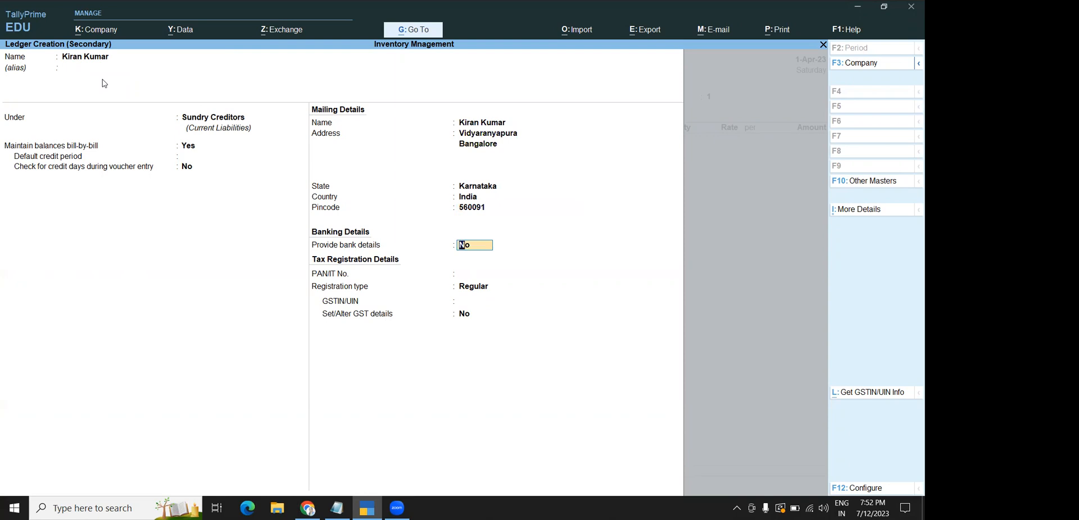
# Set Provide bank details to Yes with Cheque as the transaction type
pyautogui.write('yes')
pyautogui.press('Return')
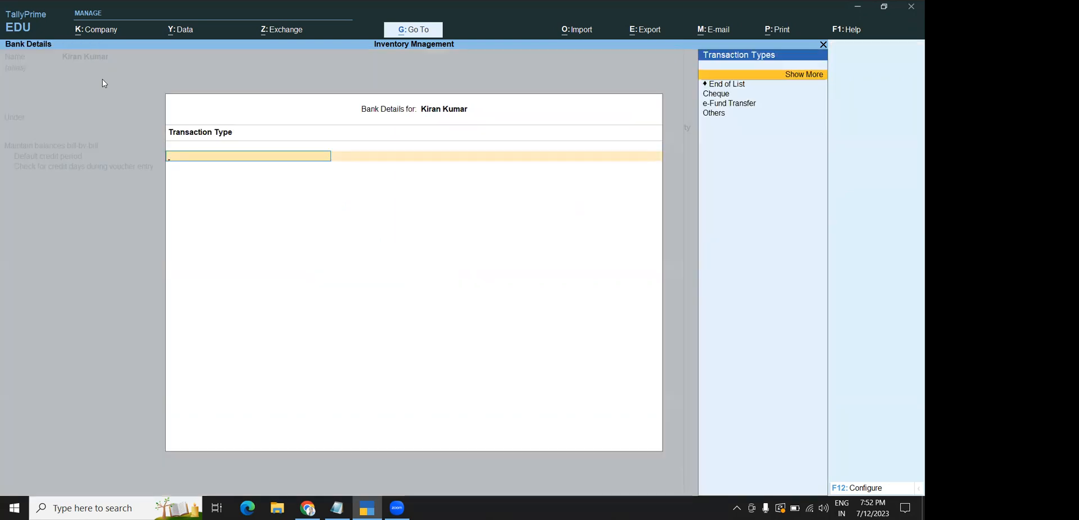
pyautogui.press('Down')
pyautogui.press('Down')
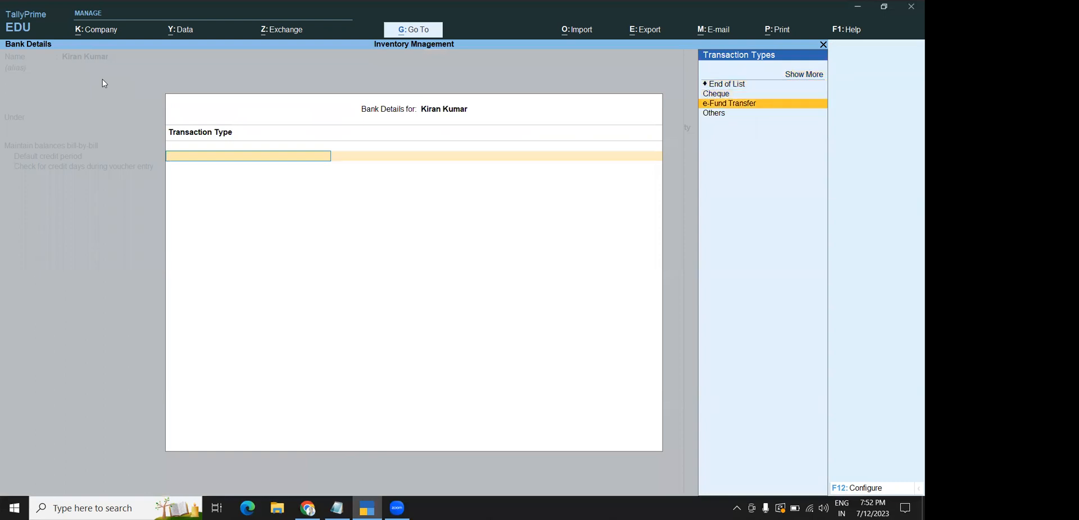
pyautogui.press('Up')
pyautogui.press('Return')
pyautogui.hotkey('ctrl', 'a')
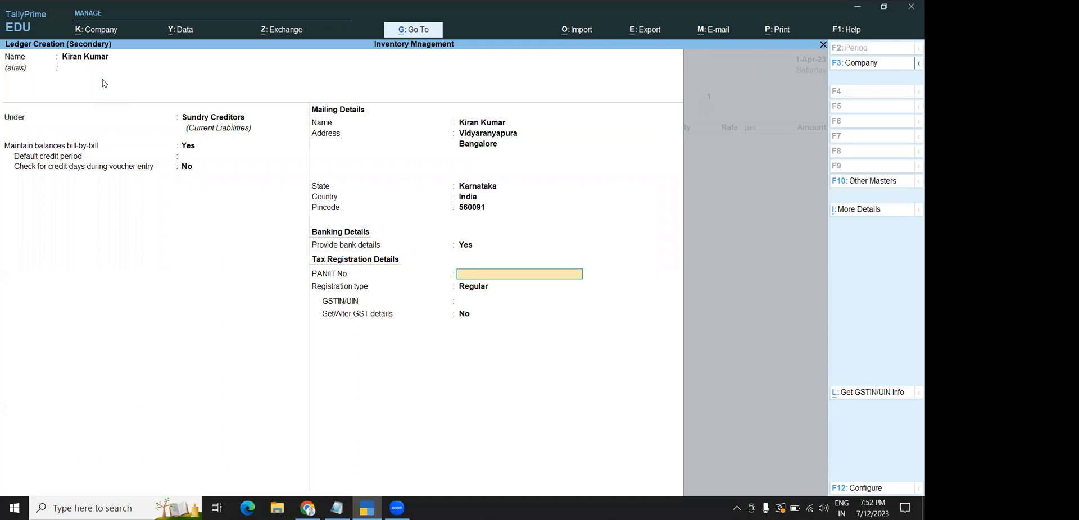
# Enter the supplier's PAN and GSTIN, then save the ledger
pyautogui.write('23456YTRFG')
pyautogui.press('Return')
pyautogui.press('Return')
pyautogui.press('Return')
pyautogui.write('ZXCVGRTYUJNK45')
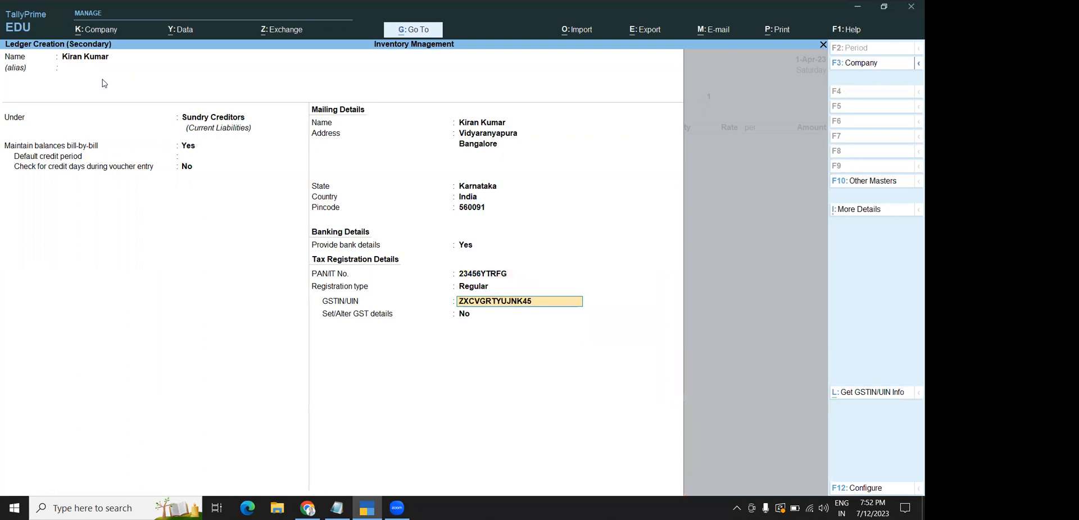
pyautogui.press('Return')
pyautogui.press('Return')
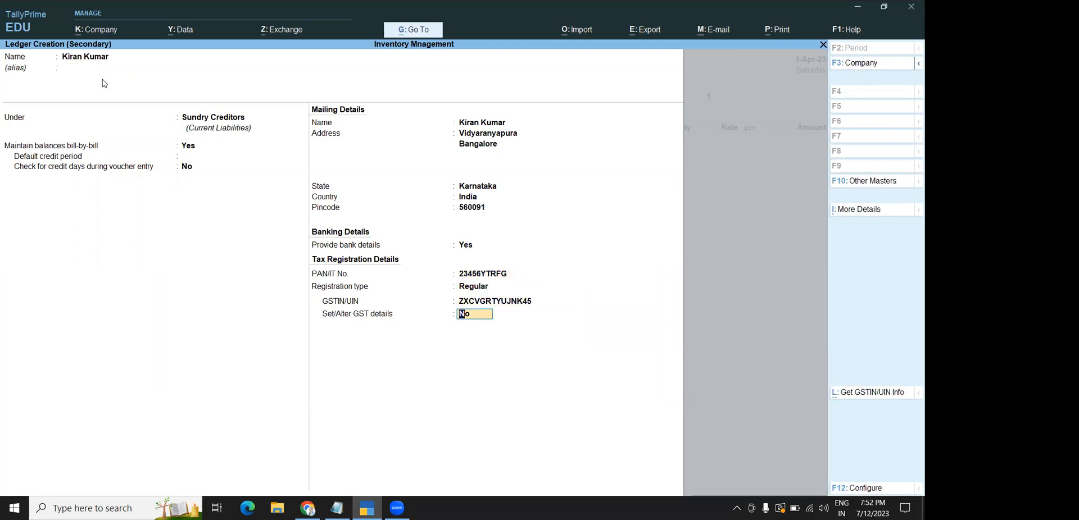
pyautogui.press('Return')
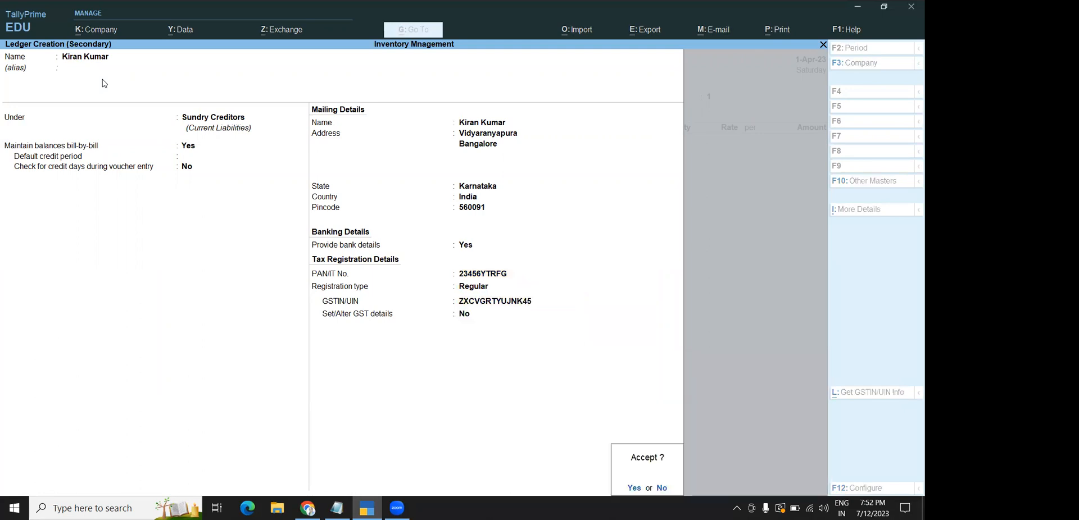
pyautogui.press('Return')
# Record Cheque as payment terms and 1 as terms of delivery, then confirm party details
pyautogui.press('Return')
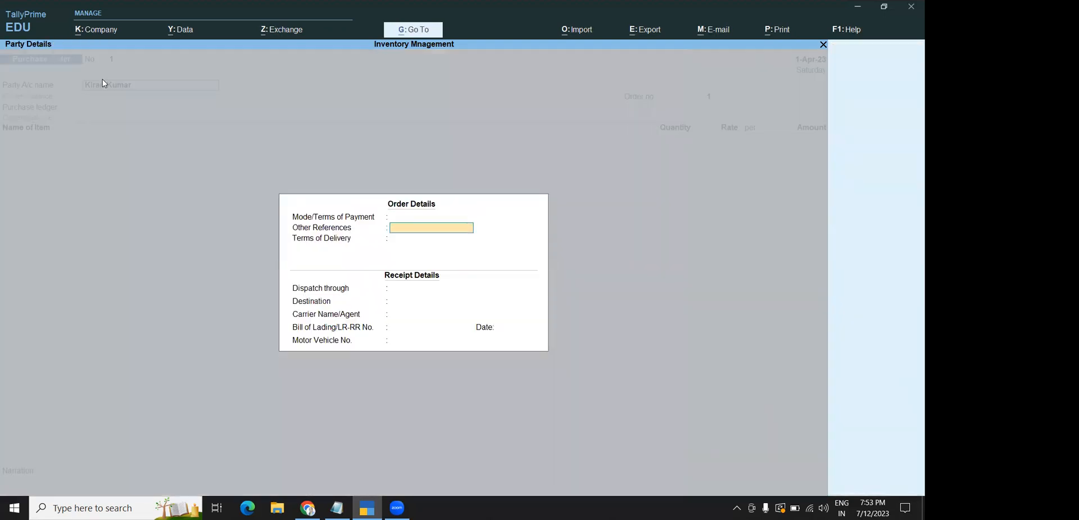
pyautogui.press('Return')
pyautogui.press('Up')
pyautogui.press('Up')
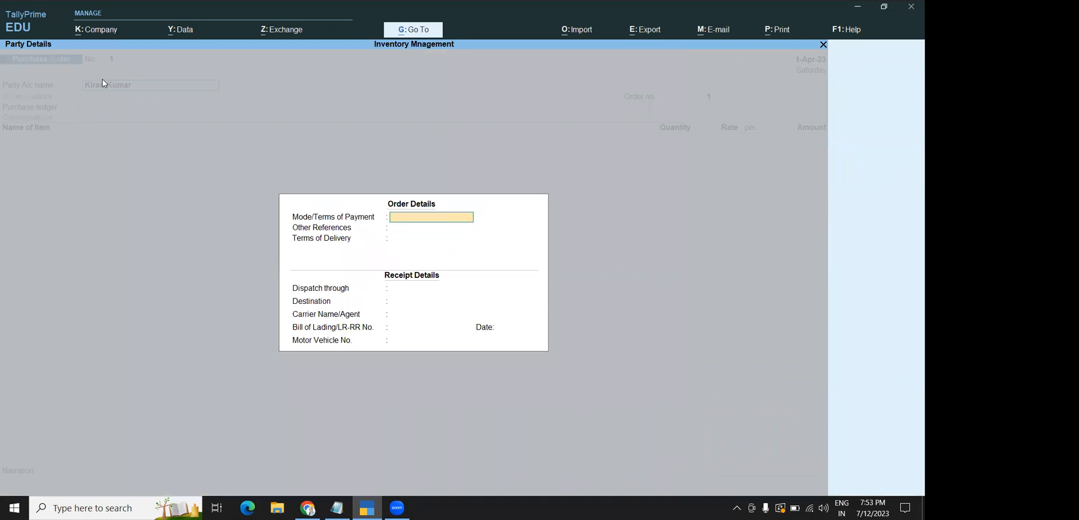
pyautogui.write('Ch')
pyautogui.press('Return')
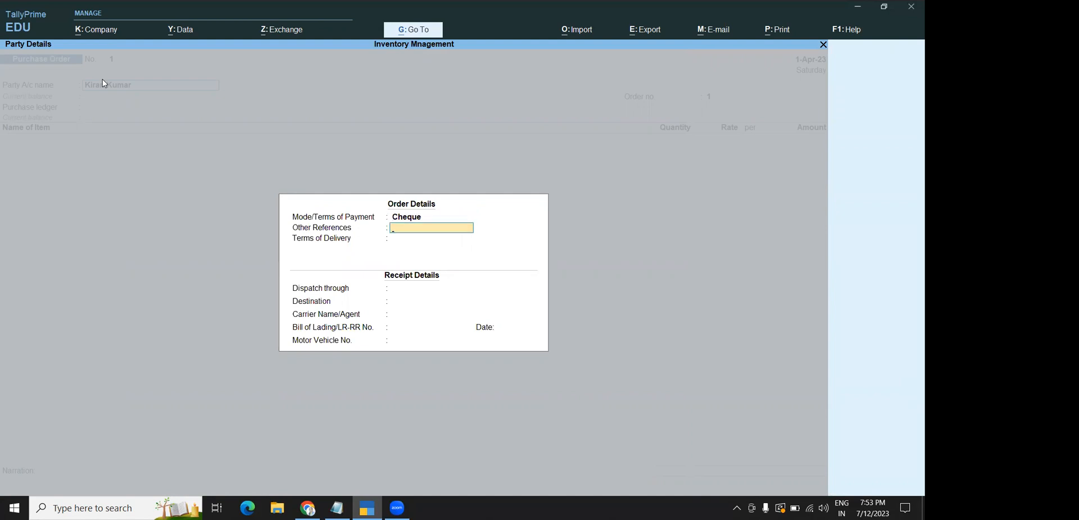
pyautogui.press('Return')
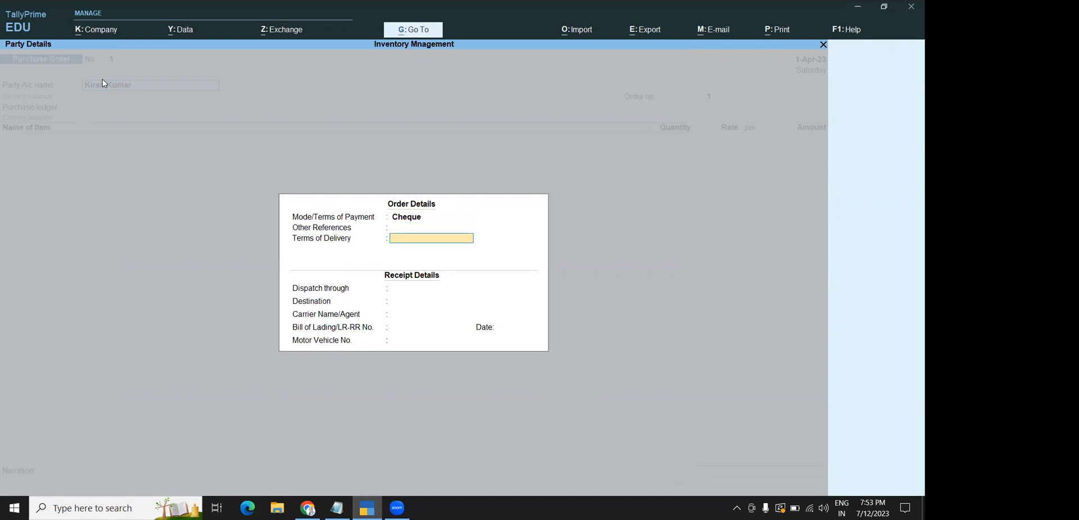
pyautogui.press('Return')
pyautogui.press('Return')
pyautogui.press('Return')
pyautogui.press('Return')
pyautogui.press('Return')
pyautogui.press('Return')
pyautogui.press('Return')
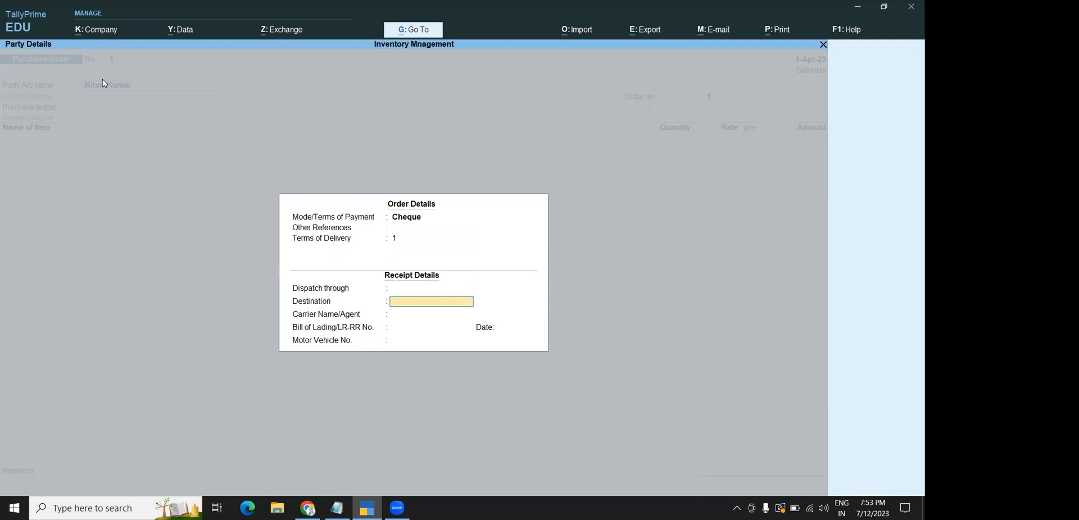
pyautogui.press('Return')
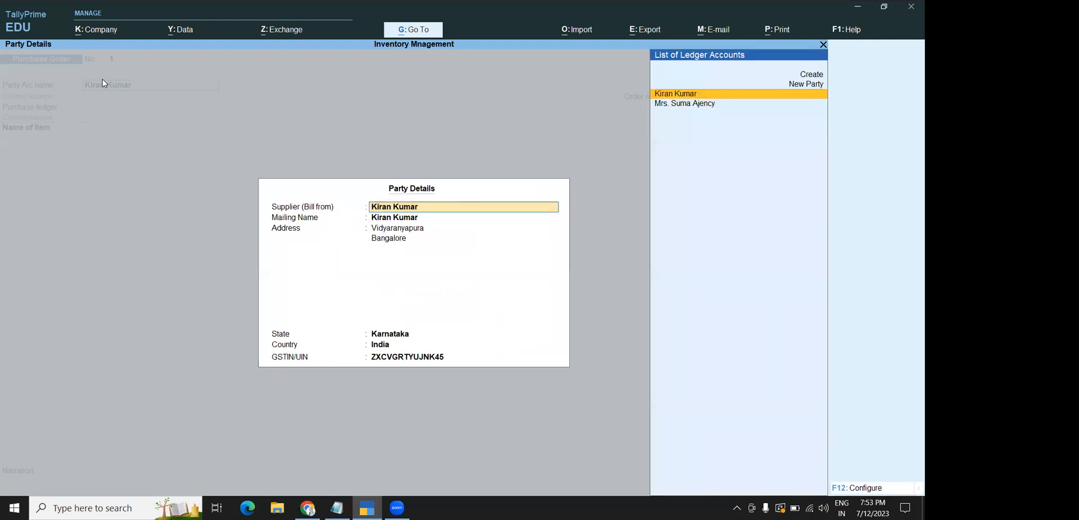
pyautogui.press('Return')
pyautogui.press('Return')
pyautogui.press('Return')
pyautogui.press('Return')
pyautogui.press('Return')
pyautogui.press('Return')
pyautogui.press('Return')
pyautogui.press('Return')
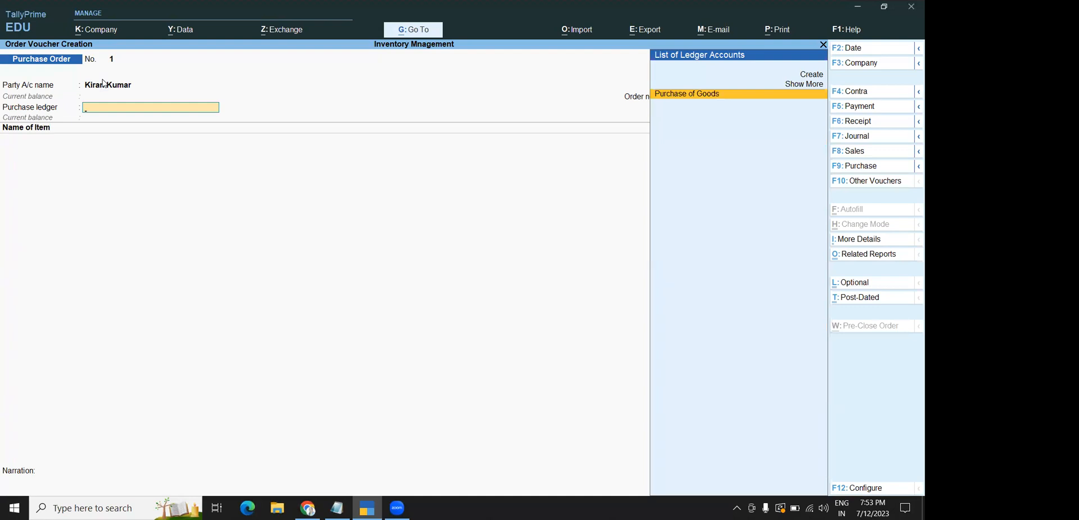
# Use Purchase of Goods and add Keybaords as the first item under order number asd-112
pyautogui.press('Return')
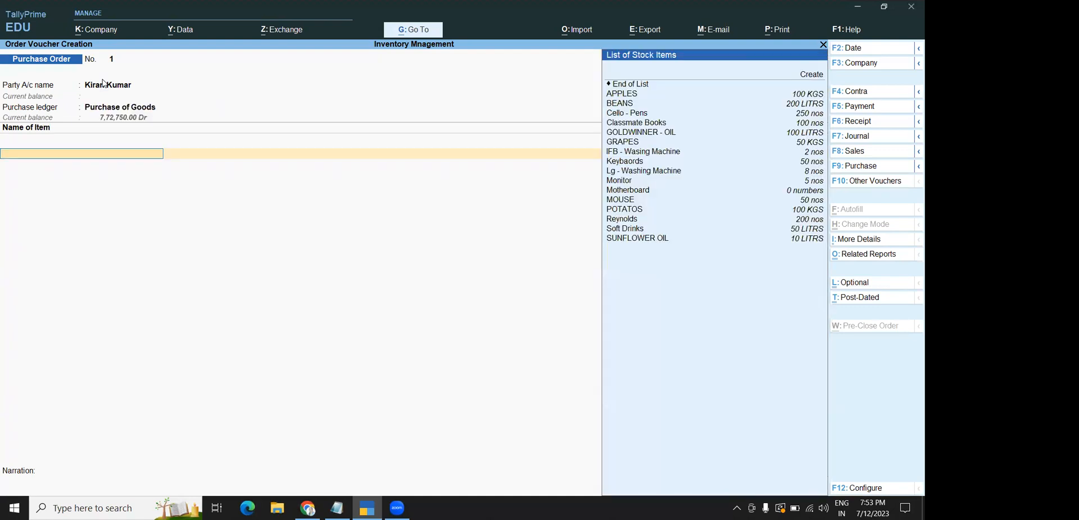
pyautogui.press('Down')
pyautogui.press('Down')
pyautogui.press('Down')
pyautogui.press('Down')
pyautogui.press('Down')
pyautogui.press('Down')
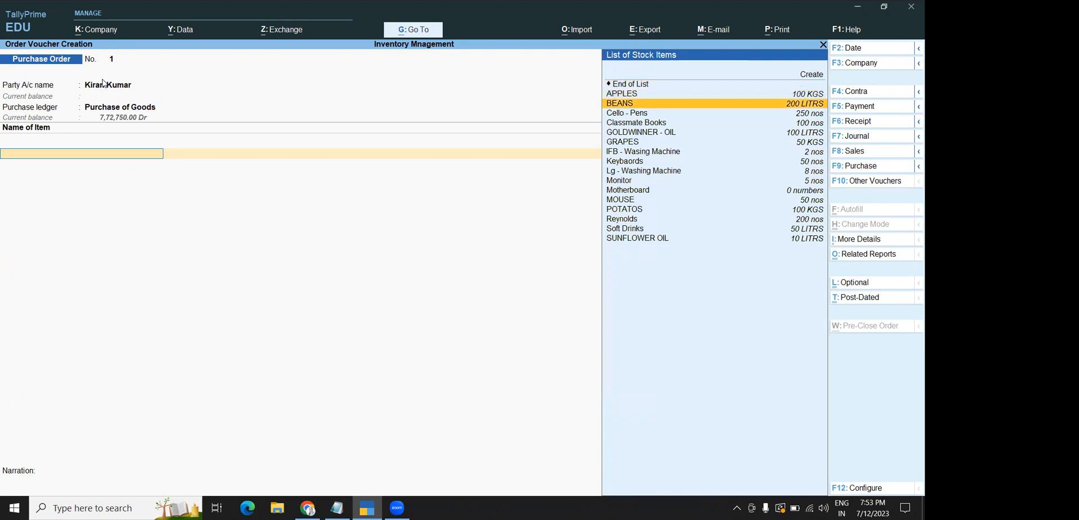
pyautogui.press('Down')
pyautogui.press('Down')
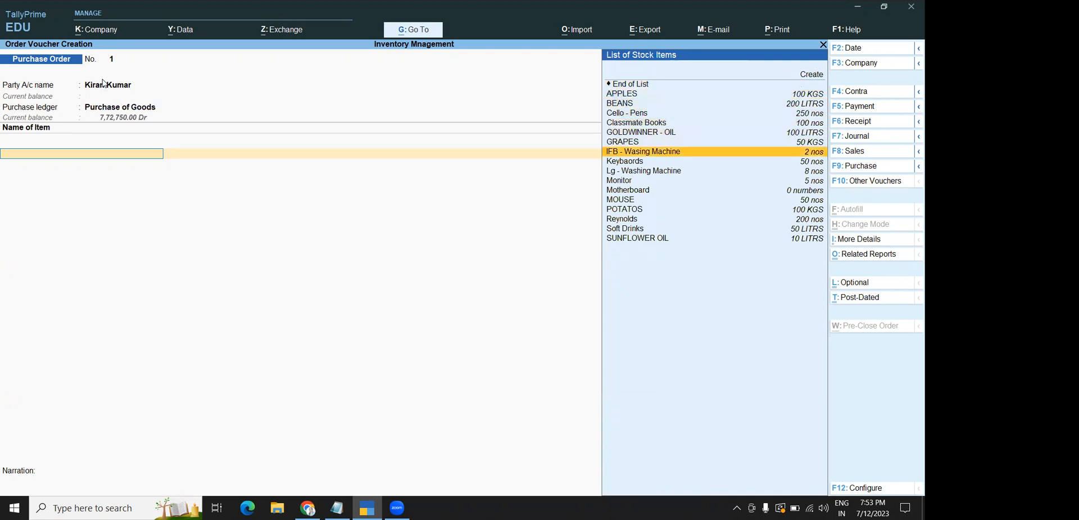
pyautogui.press('Down')
pyautogui.press('Return')
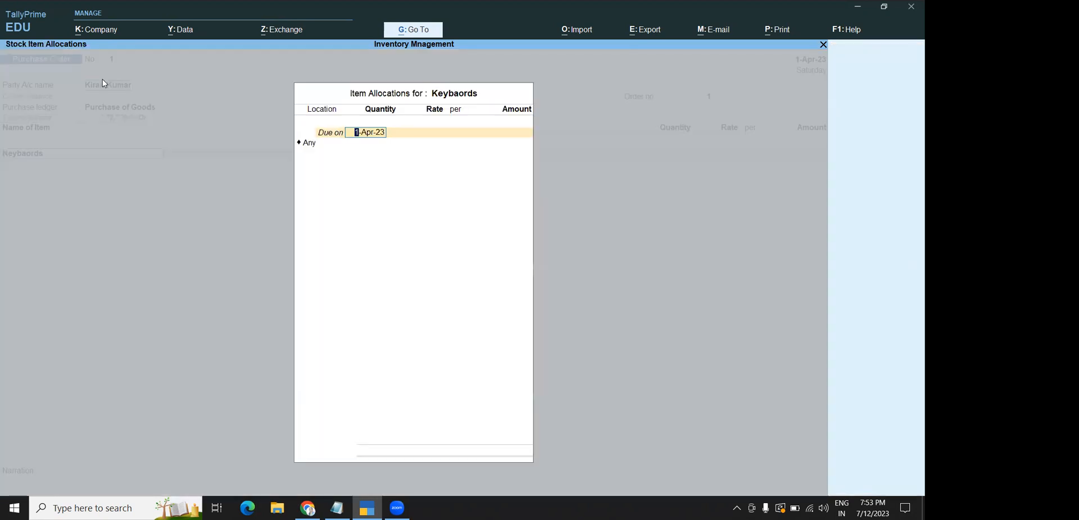
pyautogui.press('Return')
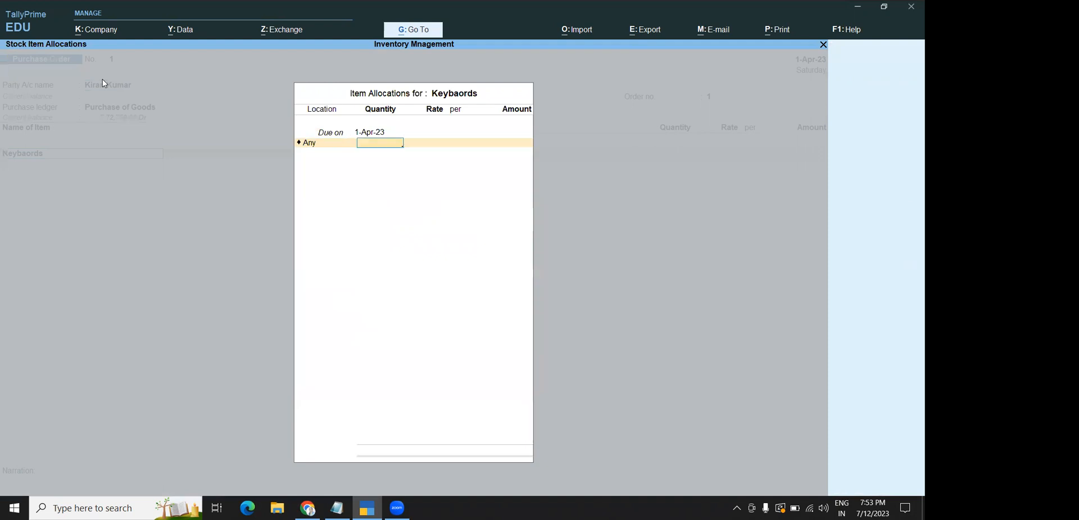
pyautogui.press('BackSpace')
pyautogui.press('BackSpace')
pyautogui.press('BackSpace')
pyautogui.press('BackSpace')
pyautogui.press('BackSpace')
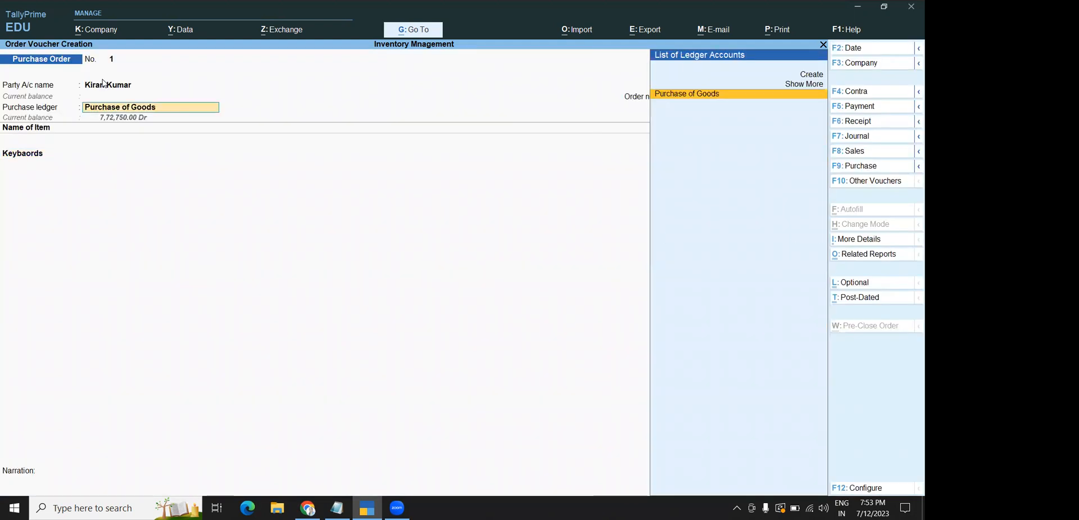
pyautogui.write('asd-112')
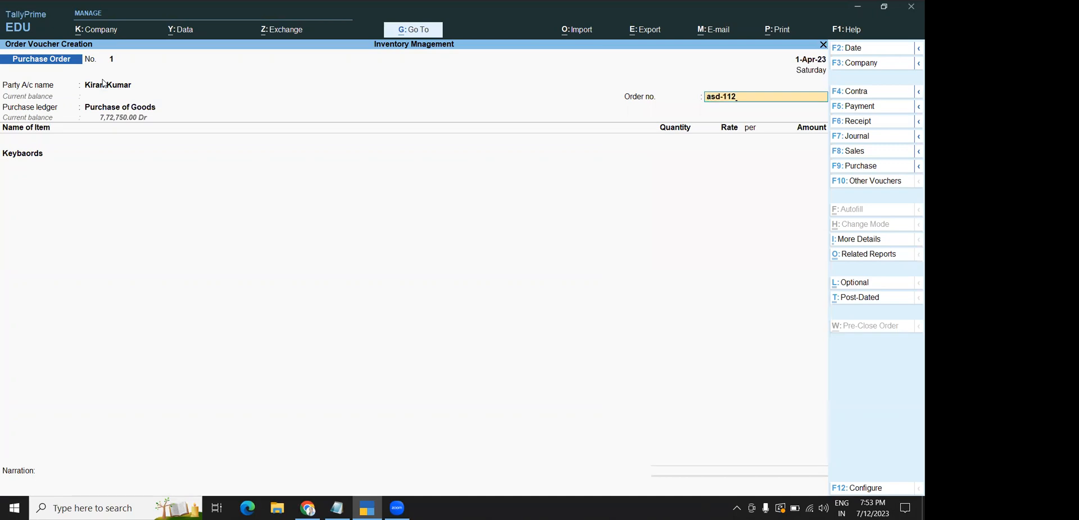
pyautogui.press('Return')
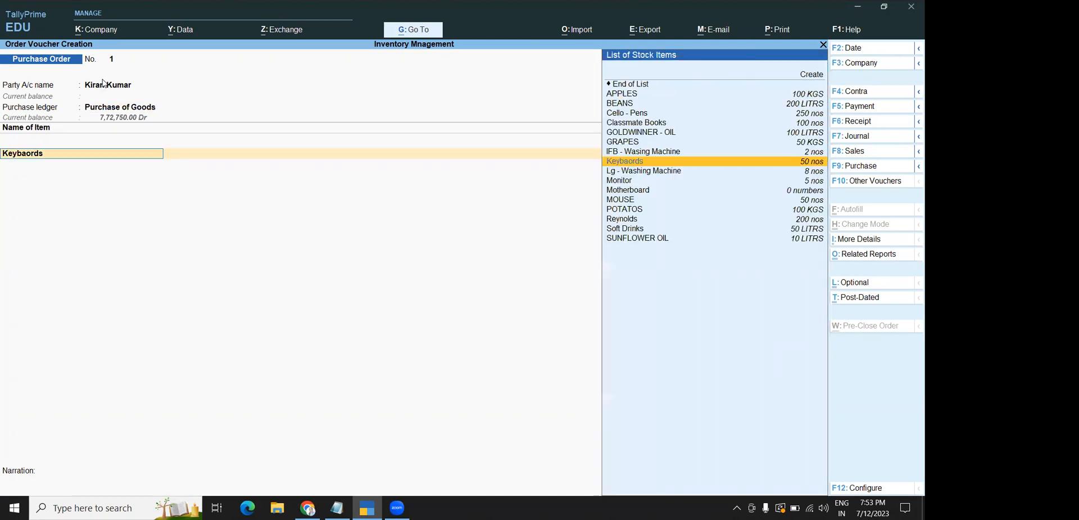
pyautogui.press('Return')
pyautogui.press('Return')
pyautogui.press('Return')
pyautogui.press('Return')
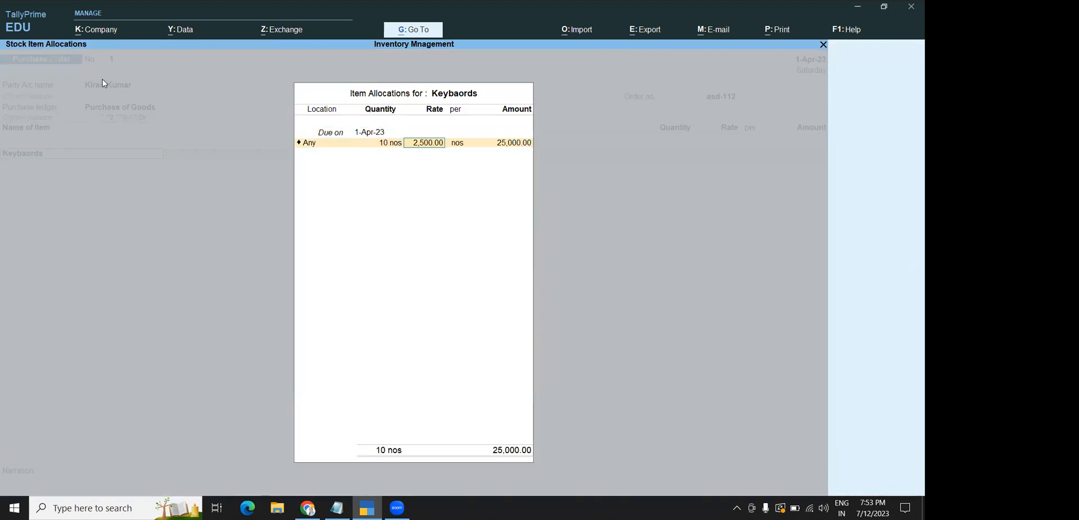
pyautogui.press('Return')
pyautogui.press('Return')
pyautogui.press('Return')
pyautogui.press('Return')
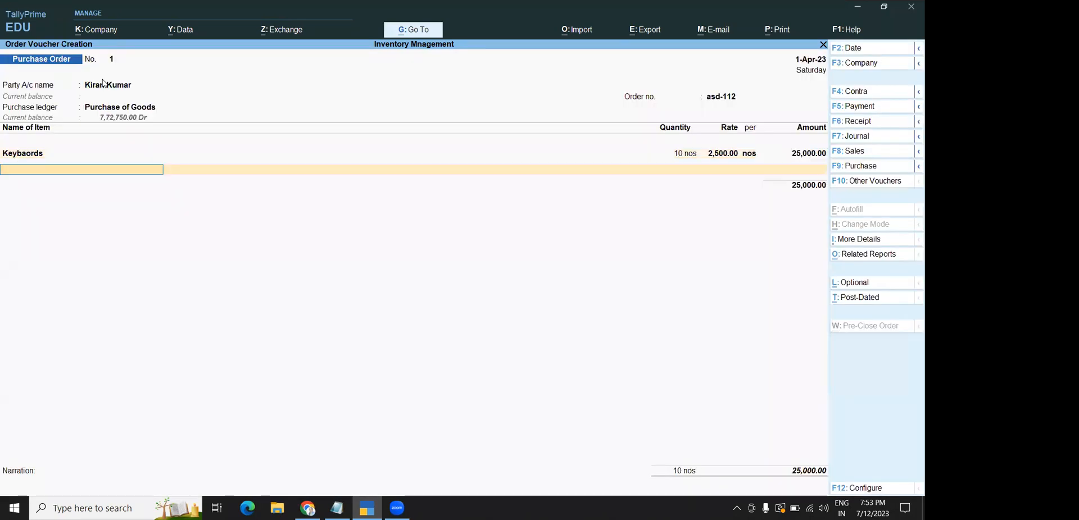
pyautogui.press('Down')
pyautogui.press('Down')
pyautogui.press('Down')
pyautogui.press('Down')
pyautogui.press('Down')
pyautogui.press('Down')
pyautogui.press('Down')
pyautogui.press('Down')
pyautogui.press('Down')
pyautogui.press('Down')
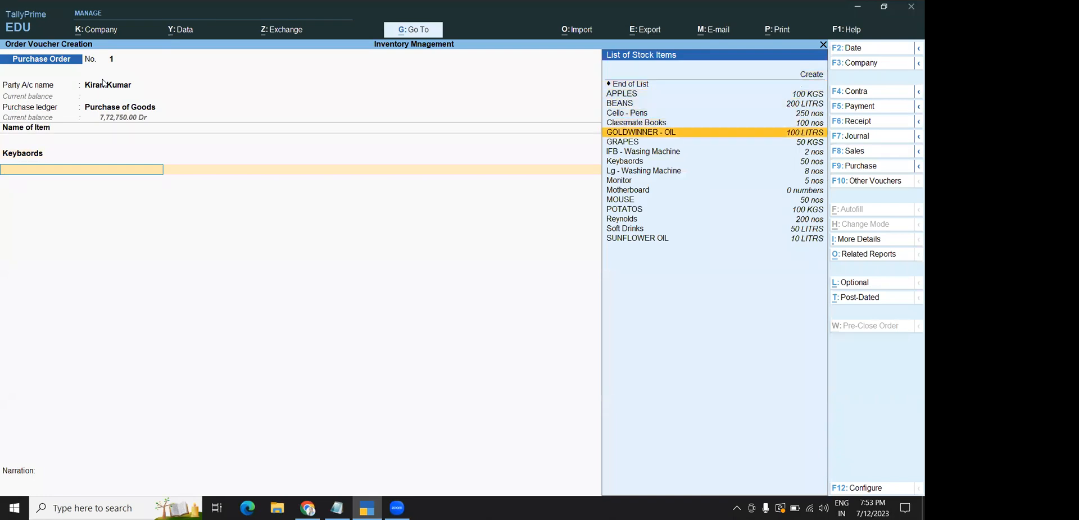
# Add Lg - Washing Machine (120) and Monitor (200) as the next order items
pyautogui.press('Return')
pyautogui.press('Return')
pyautogui.press('Return')
pyautogui.write('120')
pyautogui.press('Return')
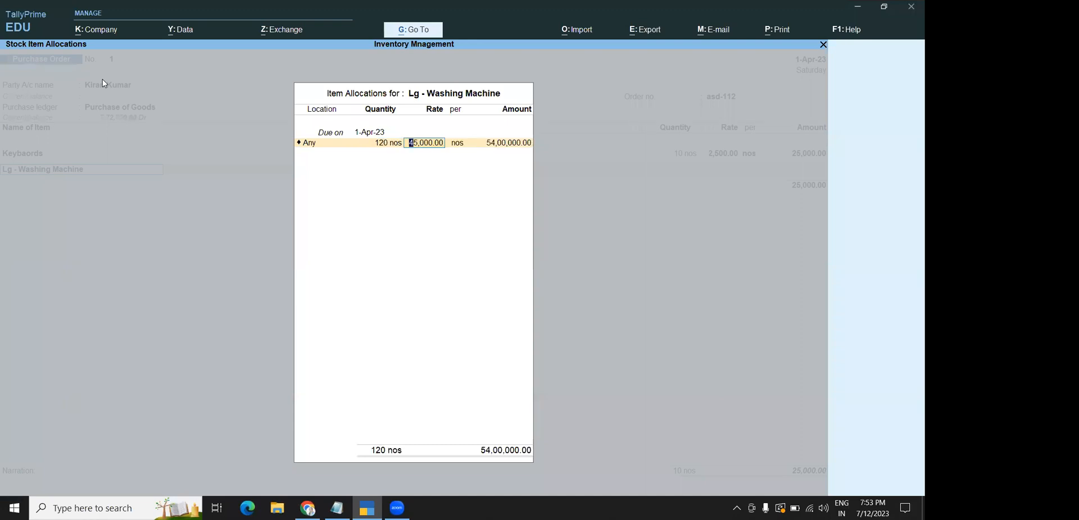
pyautogui.press('Return')
pyautogui.press('Return')
pyautogui.press('Return')
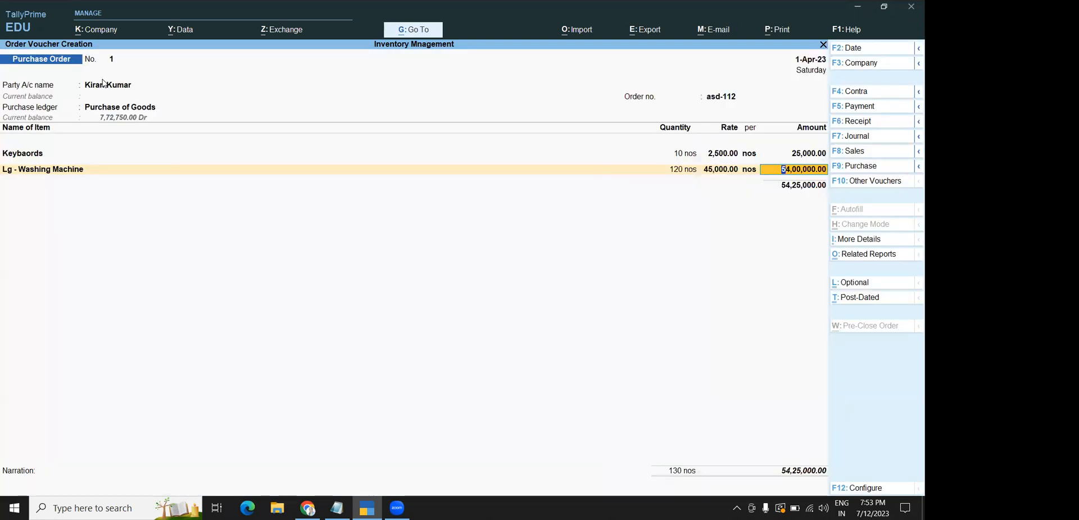
pyautogui.press('Return')
pyautogui.press('Down')
pyautogui.press('Down')
pyautogui.press('Down')
pyautogui.press('Down')
pyautogui.press('Down')
pyautogui.press('Down')
pyautogui.press('Down')
pyautogui.press('Down')
pyautogui.press('Down')
pyautogui.press('Down')
pyautogui.press('Return')
pyautogui.press('Return')
pyautogui.press('Return')
pyautogui.write('2')
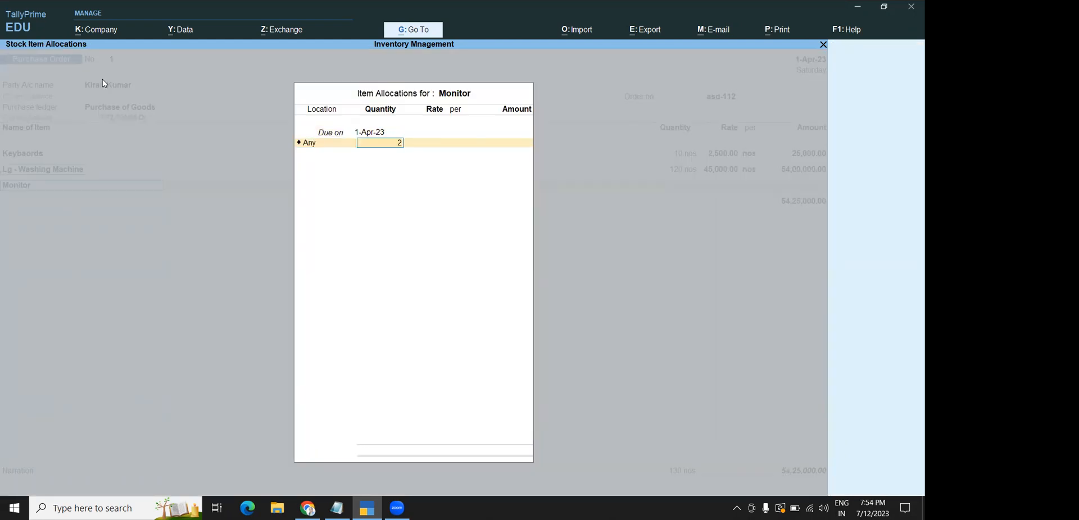
pyautogui.write('00')
pyautogui.press('Return')
pyautogui.press('Return')
pyautogui.press('Return')
pyautogui.press('Return')
pyautogui.press('Return')
pyautogui.press('Return')
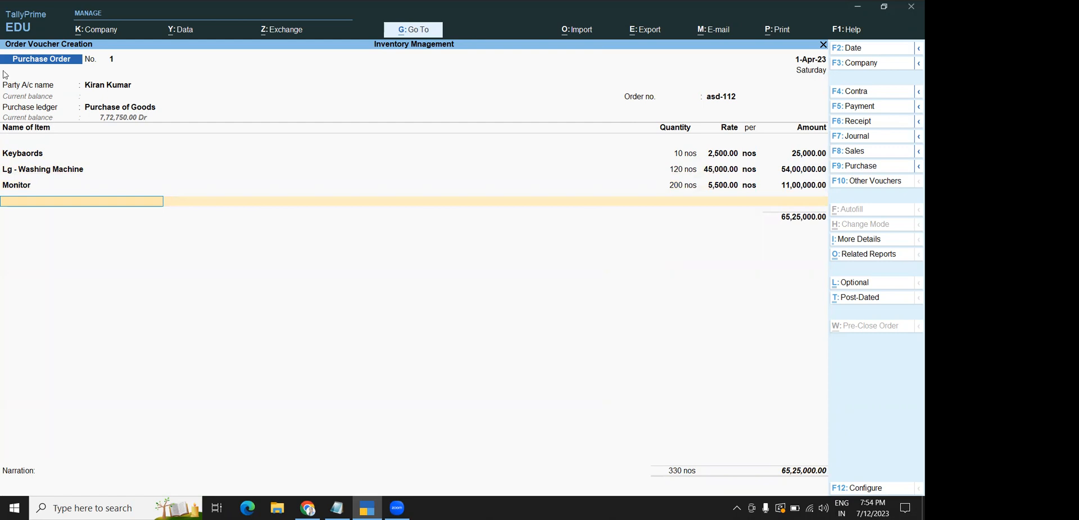
# Correct the order number to ASD-112 and save the purchase order
pyautogui.click(714, 98)
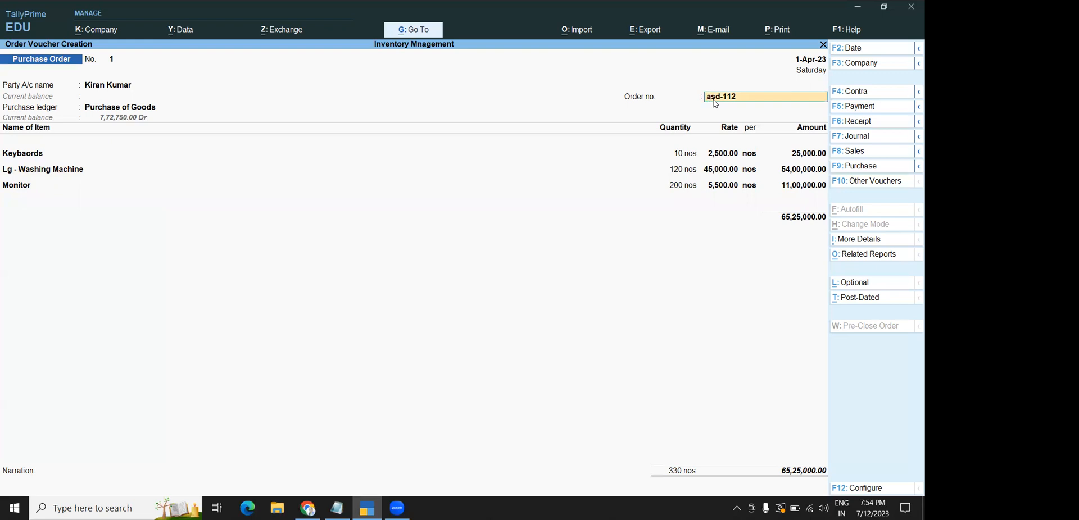
pyautogui.write('ASD-112')
pyautogui.press('ctrl')
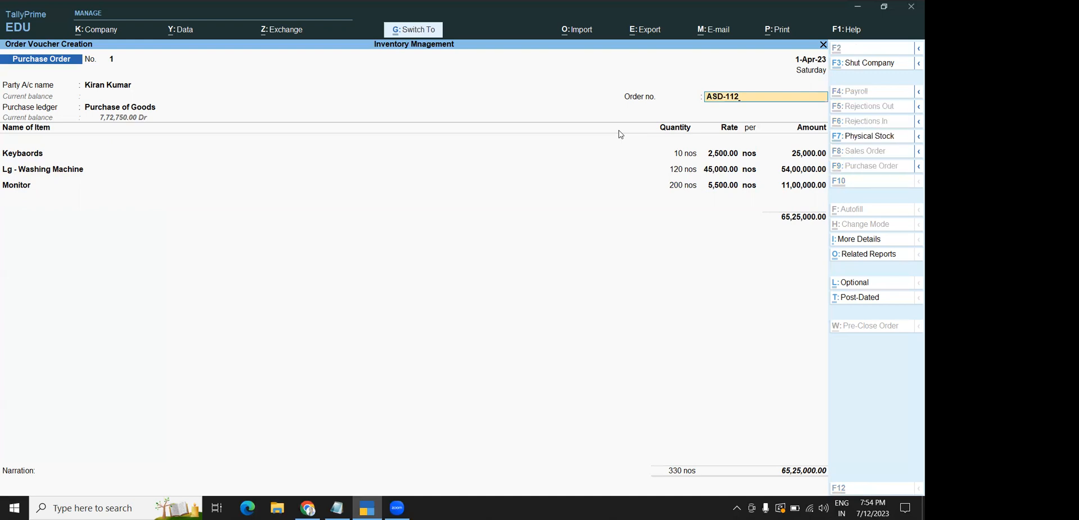
pyautogui.hotkey('ctrl', 'a')
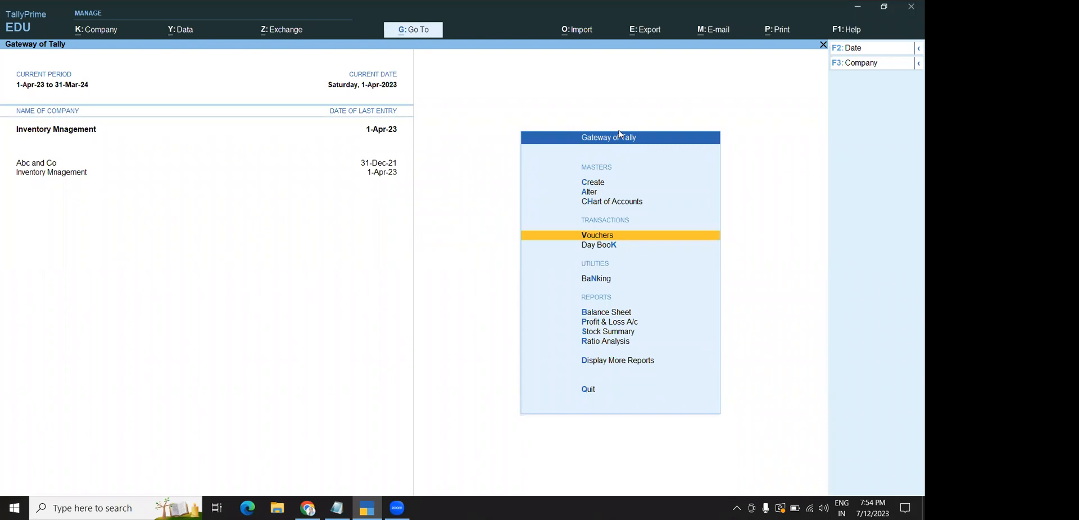
# View the Stock Summary, then go to Inventory Books under Display More Reports
pyautogui.click(600, 333)
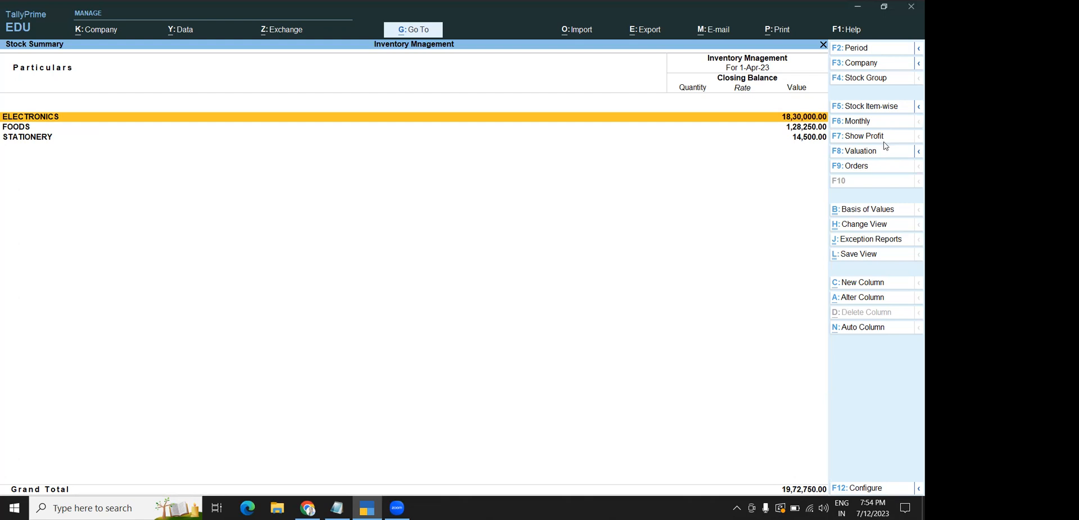
pyautogui.press('Escape')
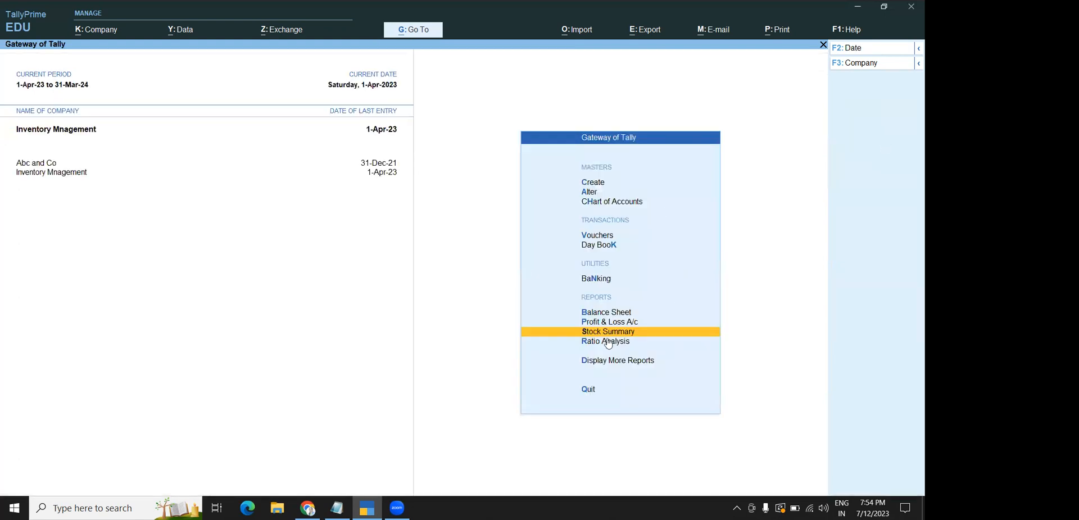
pyautogui.click(585, 363)
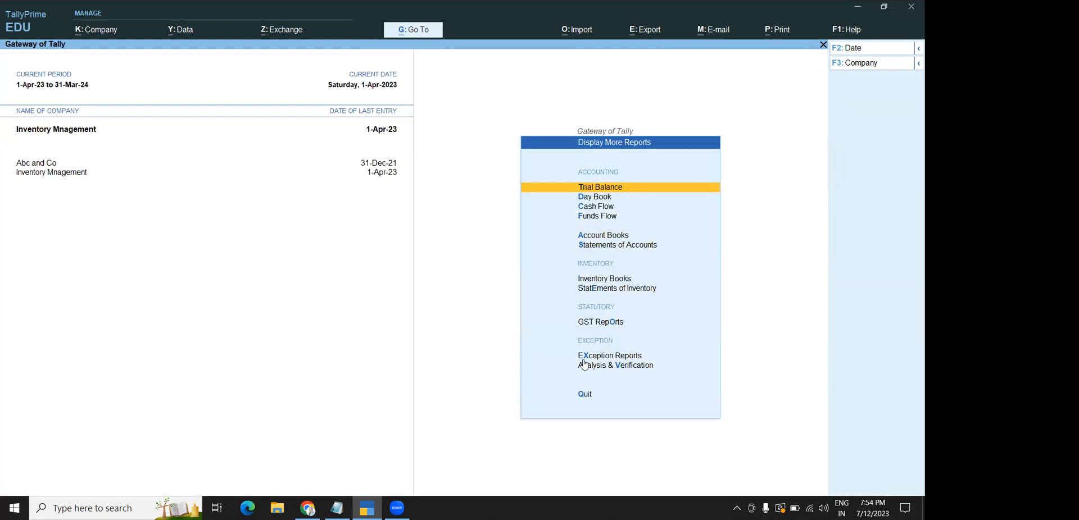
pyautogui.click(606, 280)
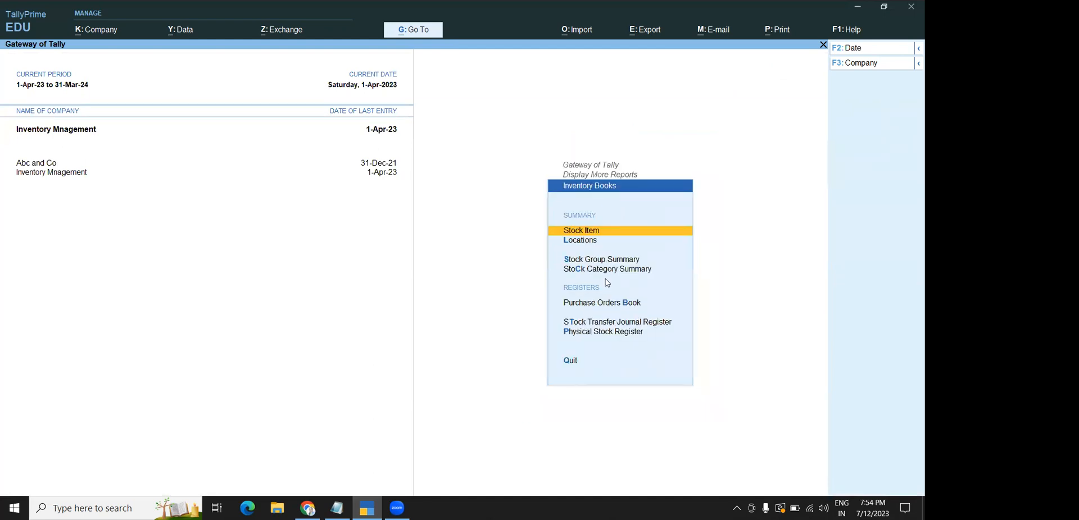
# Open and close the stock item, location, stock group and stock category selections
pyautogui.click(592, 234)
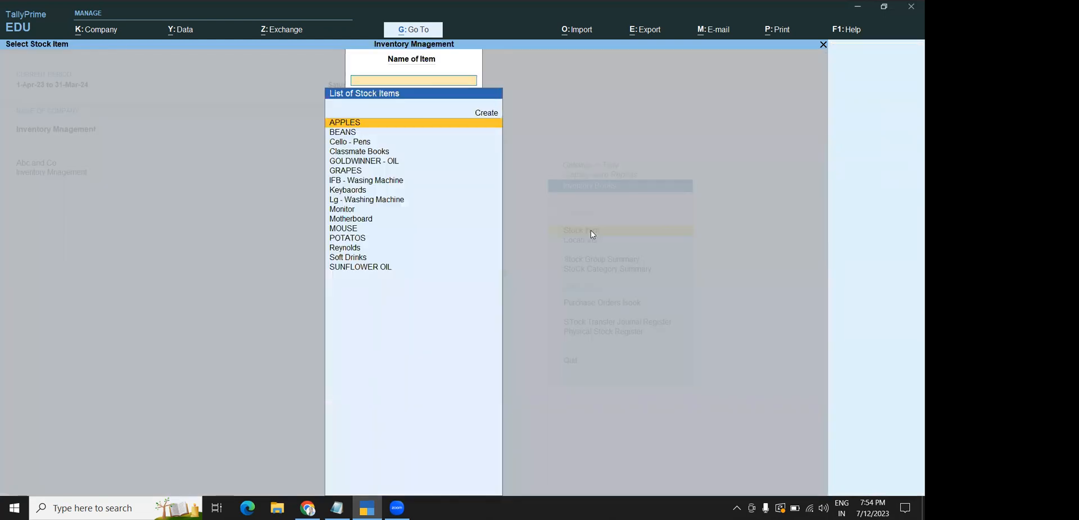
pyautogui.press('Escape')
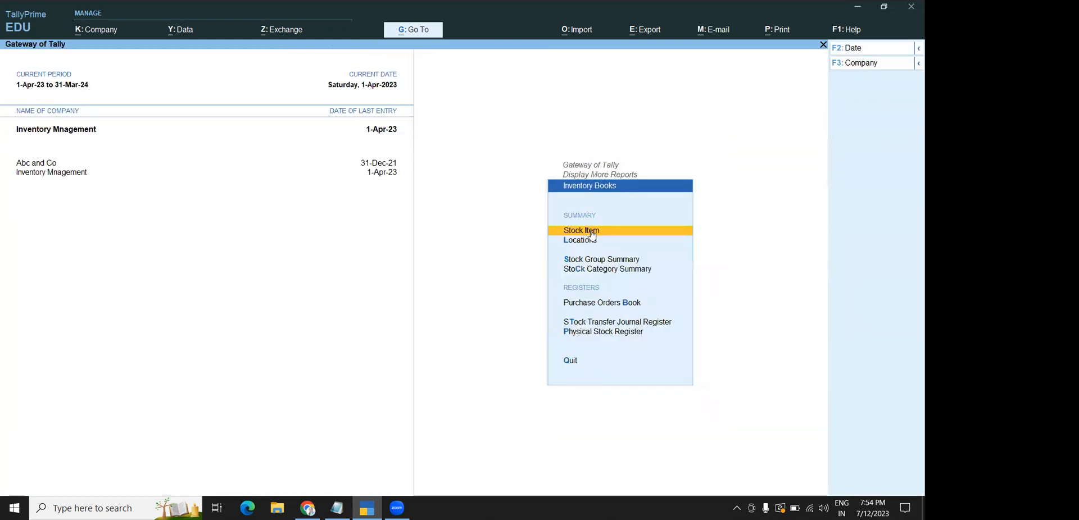
pyautogui.click(579, 245)
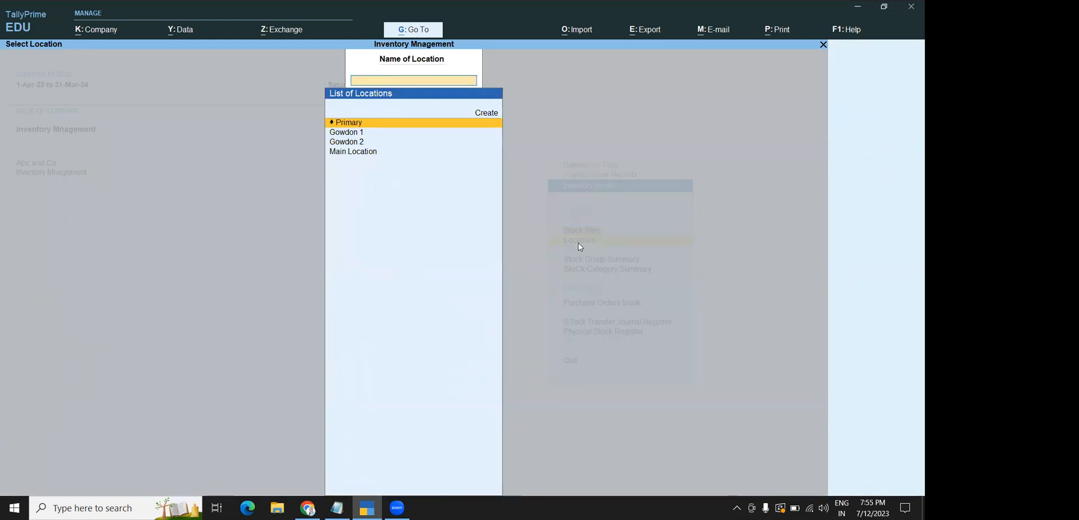
pyautogui.press('Escape')
pyautogui.click(576, 260)
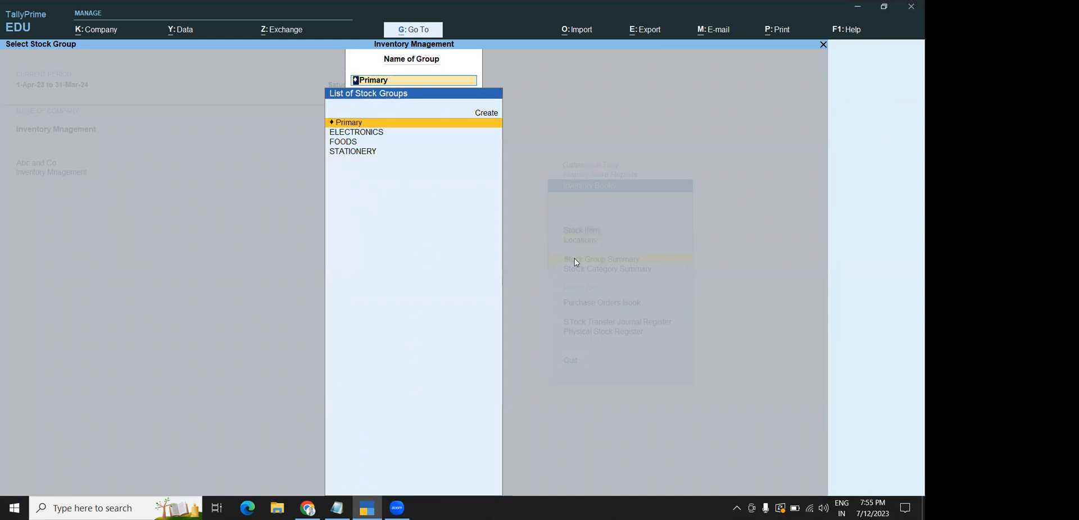
pyautogui.press('Escape')
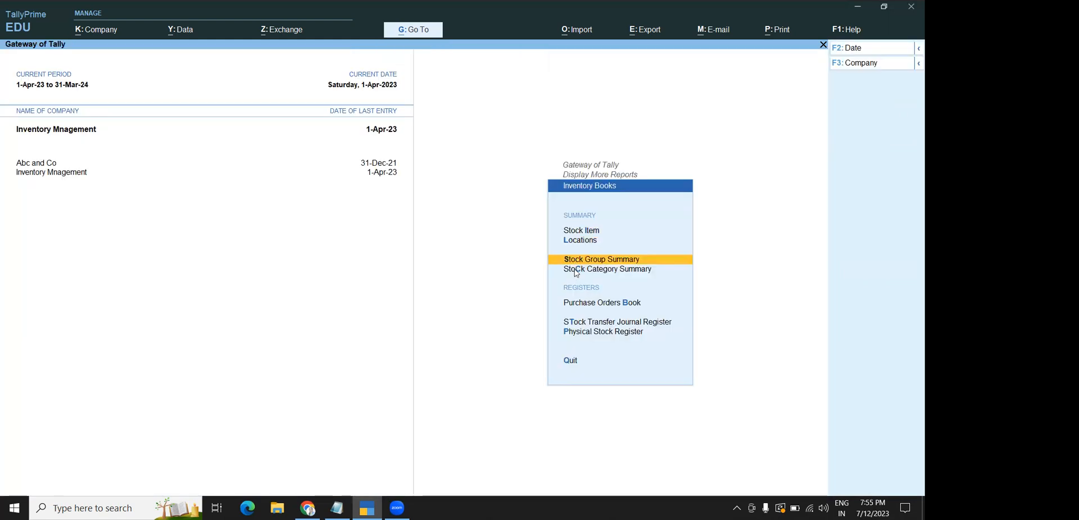
pyautogui.click(575, 269)
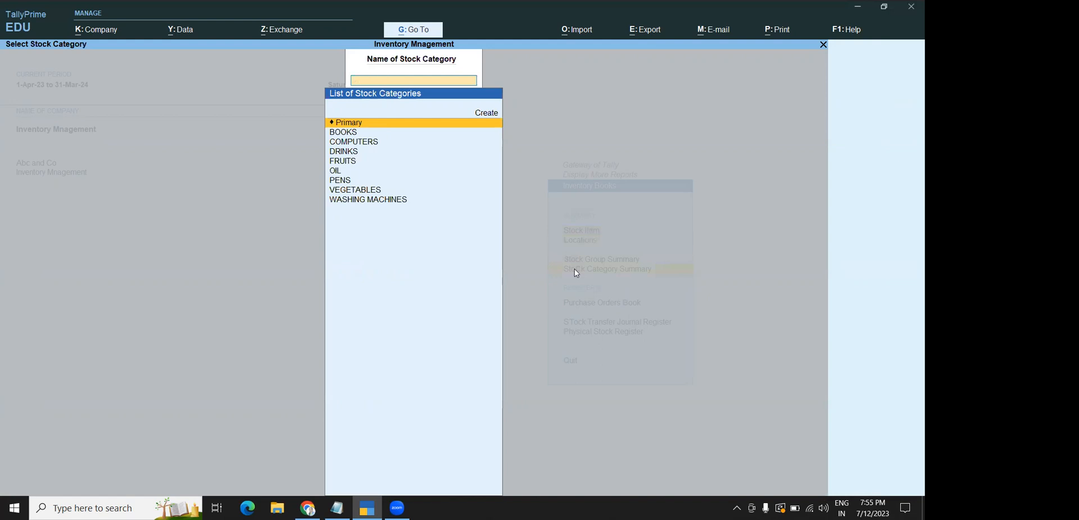
pyautogui.press('Escape')
pyautogui.press('Escape')
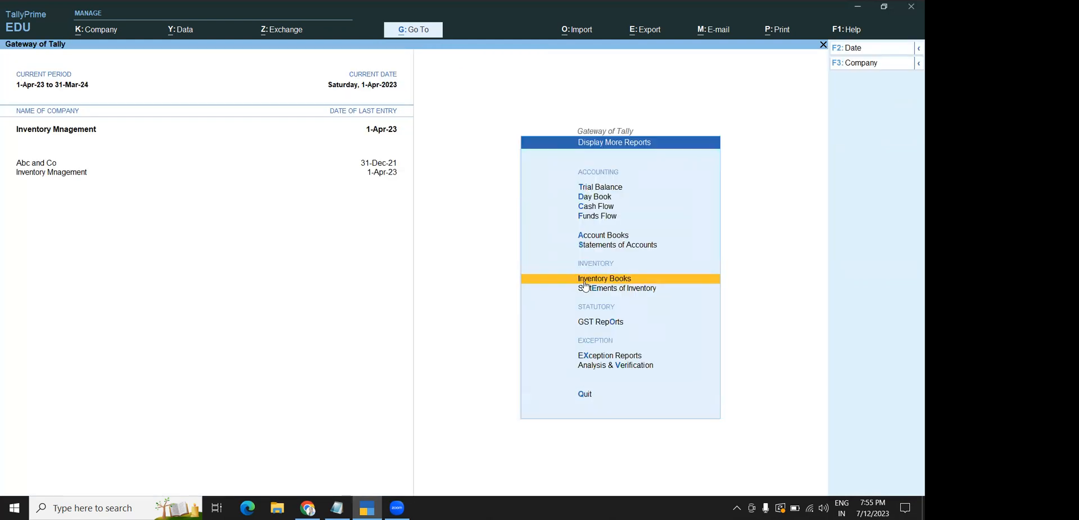
pyautogui.click(585, 283)
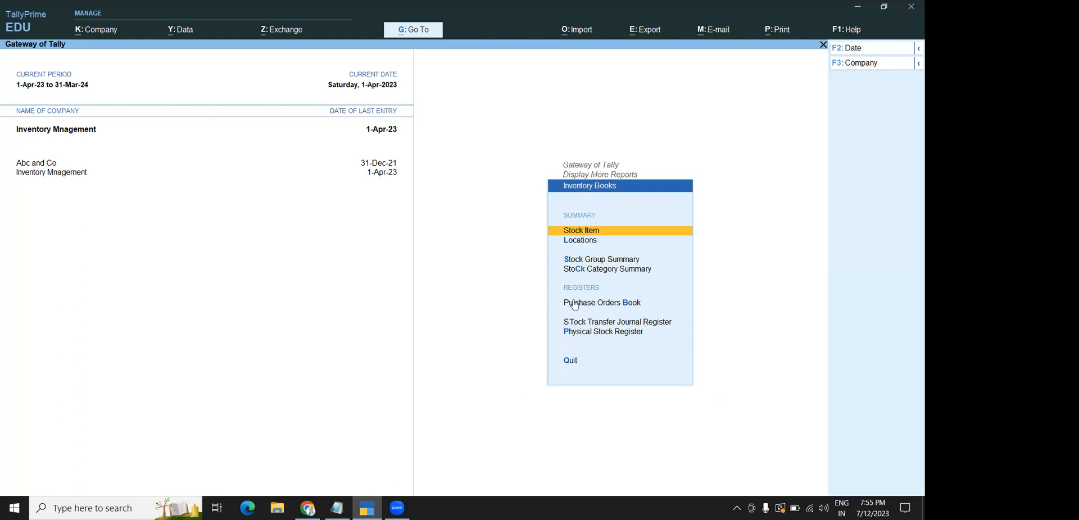
pyautogui.click(574, 304)
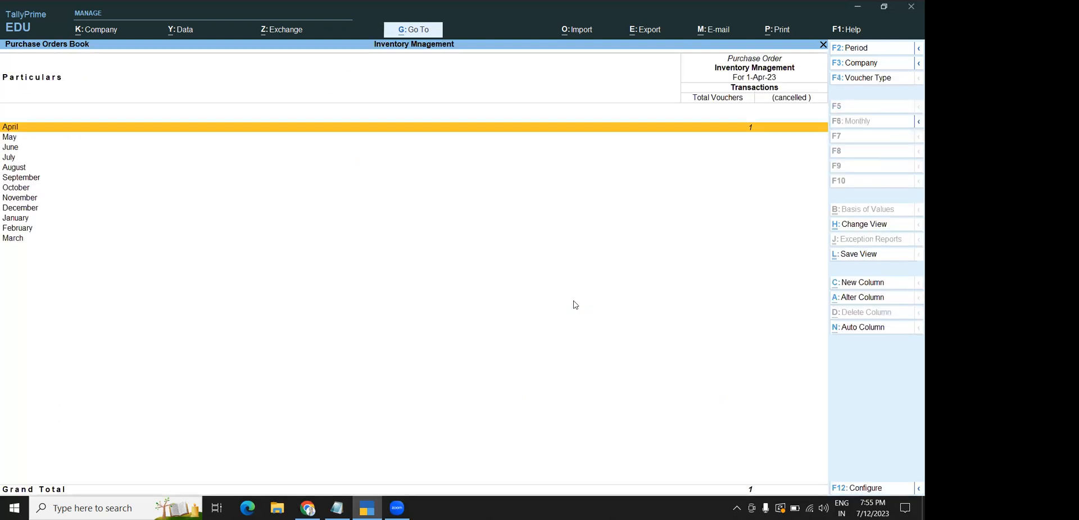
pyautogui.click(745, 129)
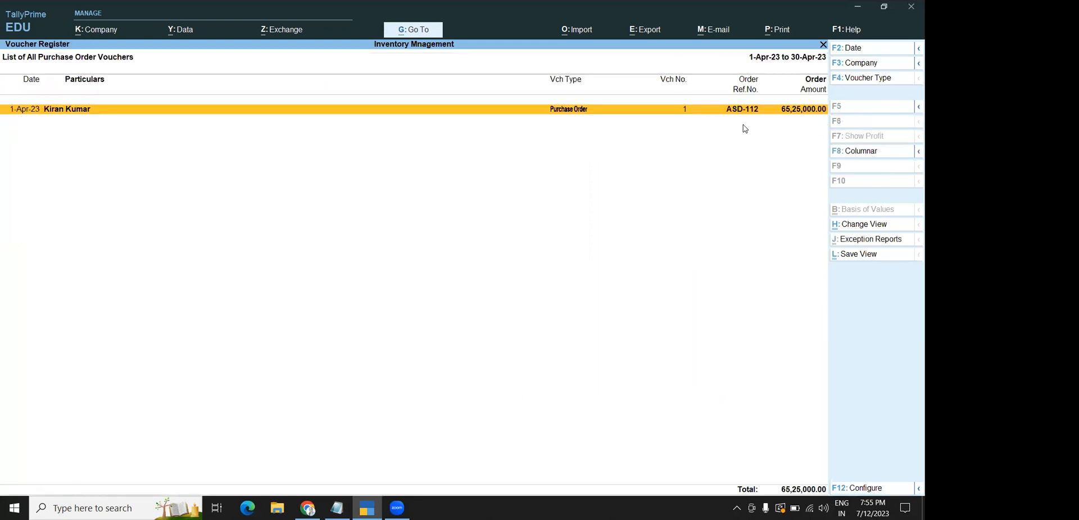
pyautogui.click(672, 114)
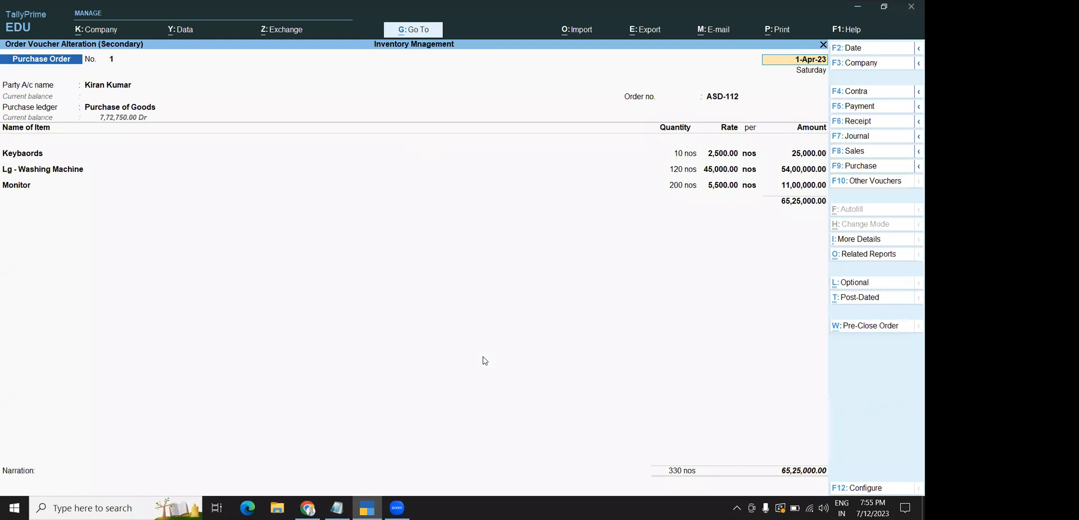
pyautogui.press('Escape')
pyautogui.press('y')
pyautogui.press('Escape')
pyautogui.press('Escape')
pyautogui.press('Escape')
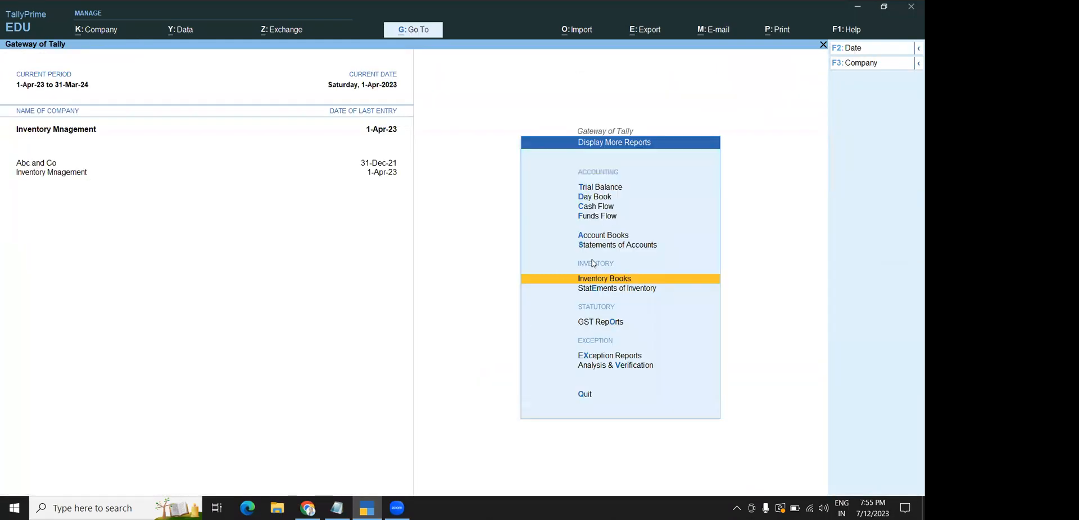
pyautogui.click(596, 279)
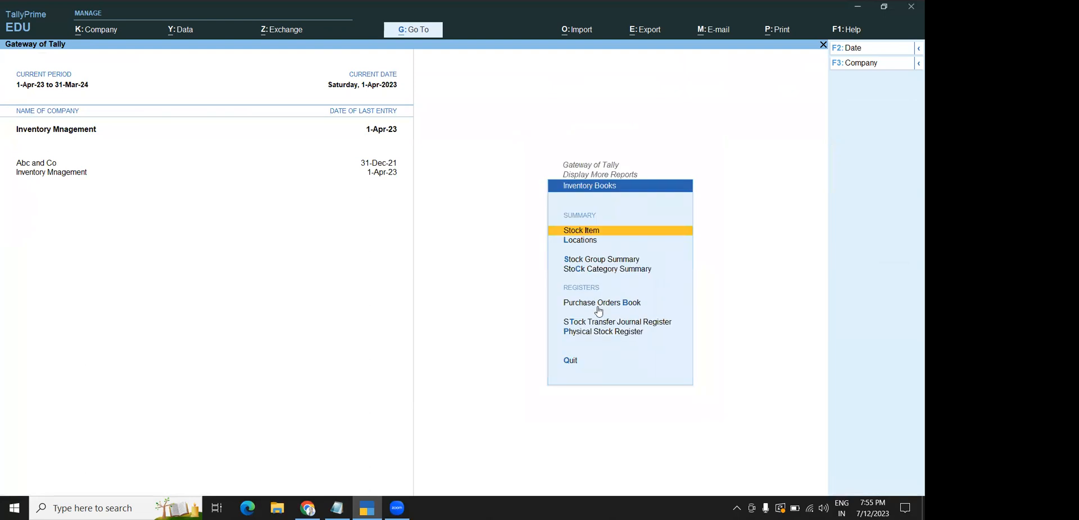
pyautogui.click(581, 323)
pyautogui.press('Escape')
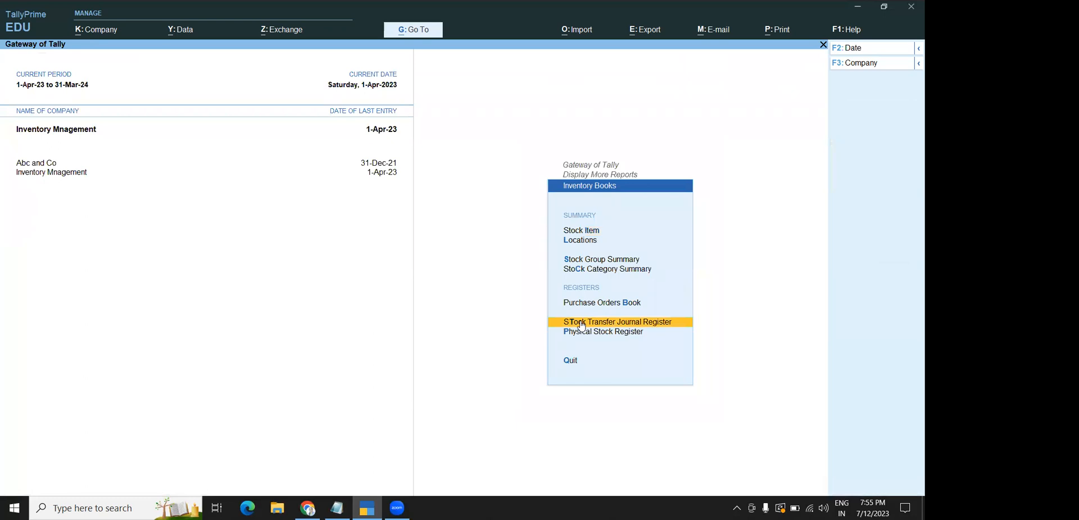
pyautogui.click(582, 324)
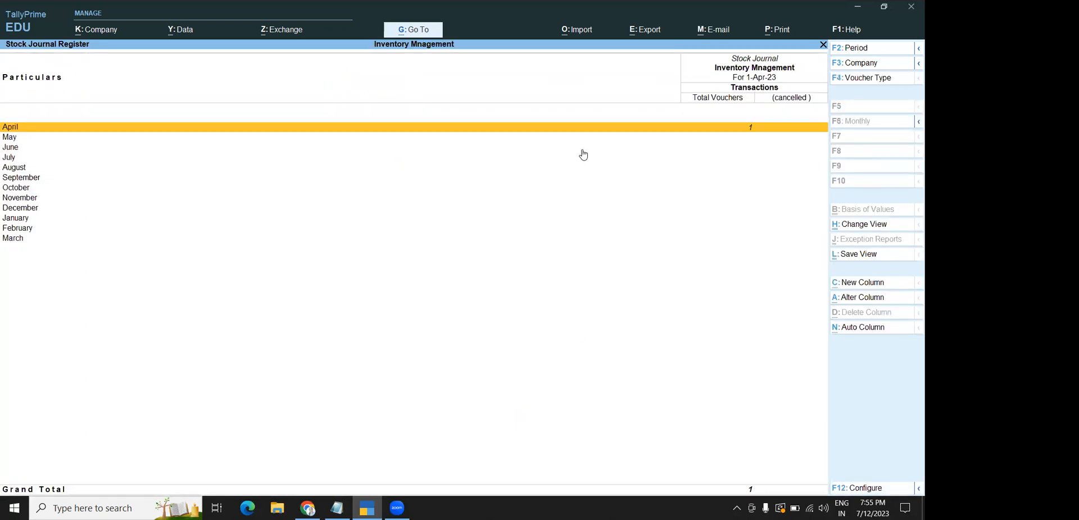
pyautogui.click(544, 131)
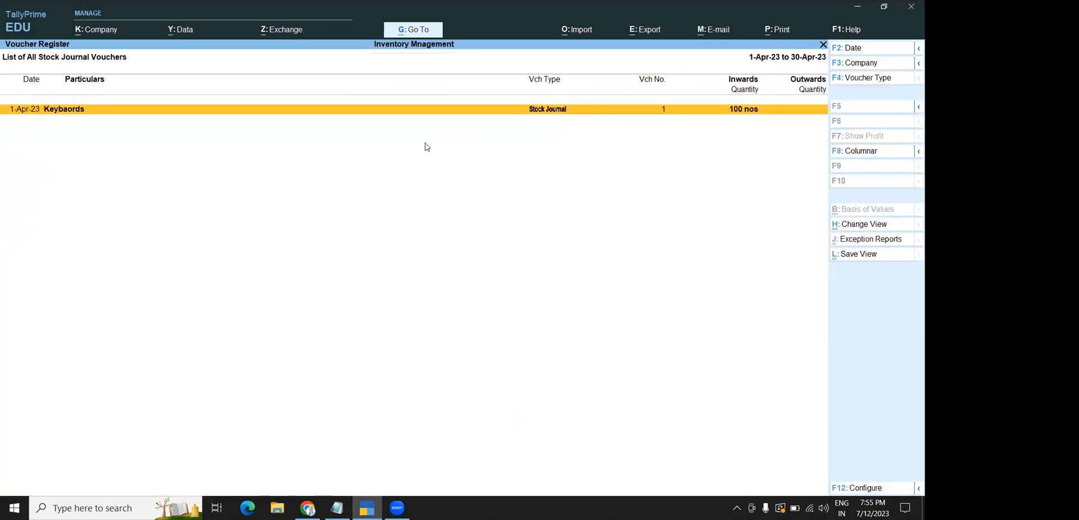
pyautogui.click(445, 113)
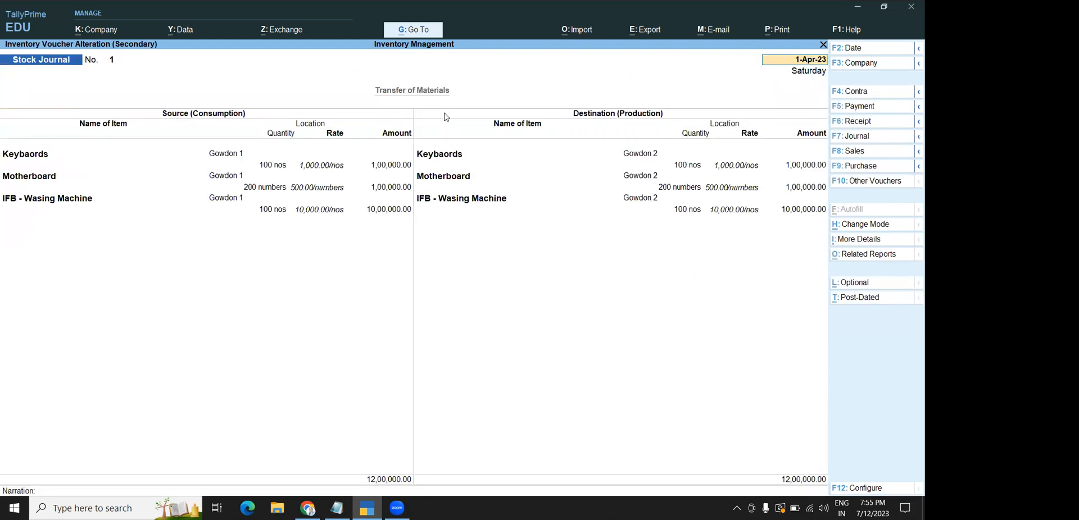
pyautogui.press('Escape')
pyautogui.press('Escape')
pyautogui.press('Escape')
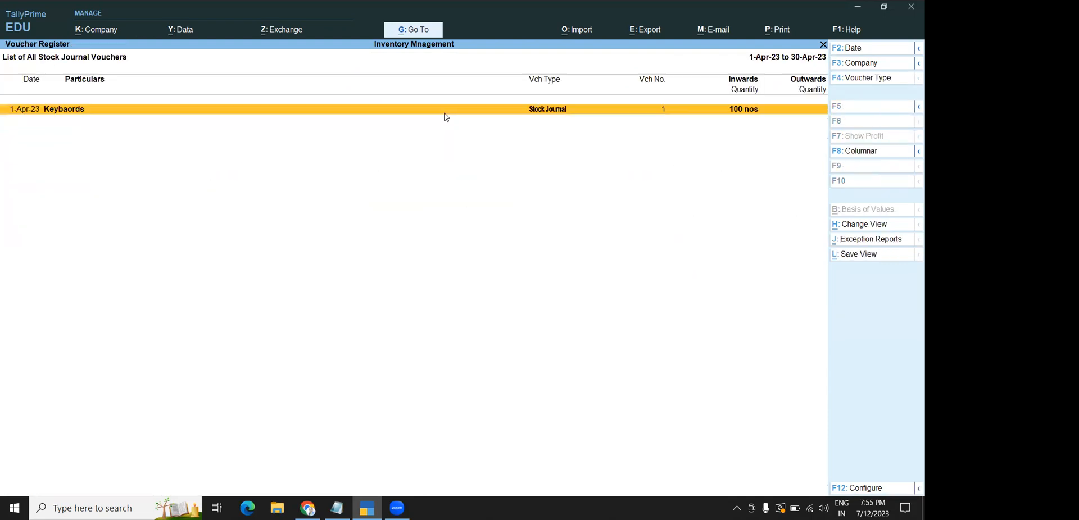
pyautogui.press('Escape')
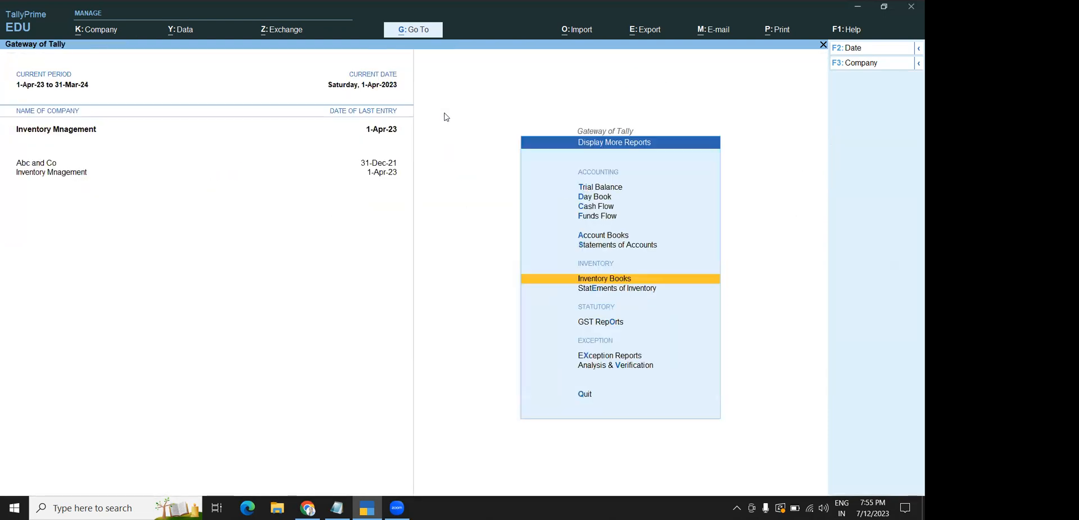
pyautogui.click(618, 290)
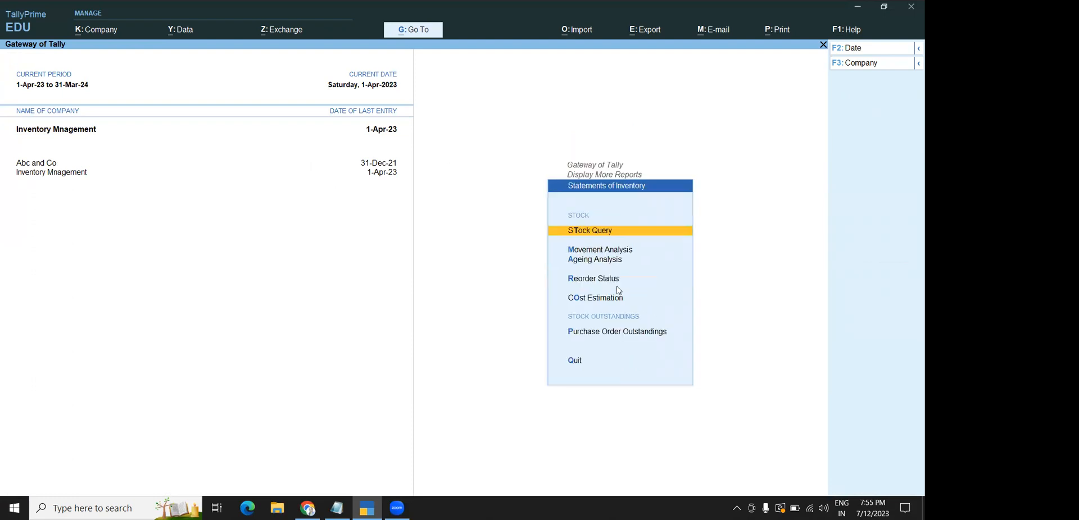
# Run the ELECTRONICS stock group movement analysis and drill into IFB - Wasing Machine
pyautogui.click(584, 252)
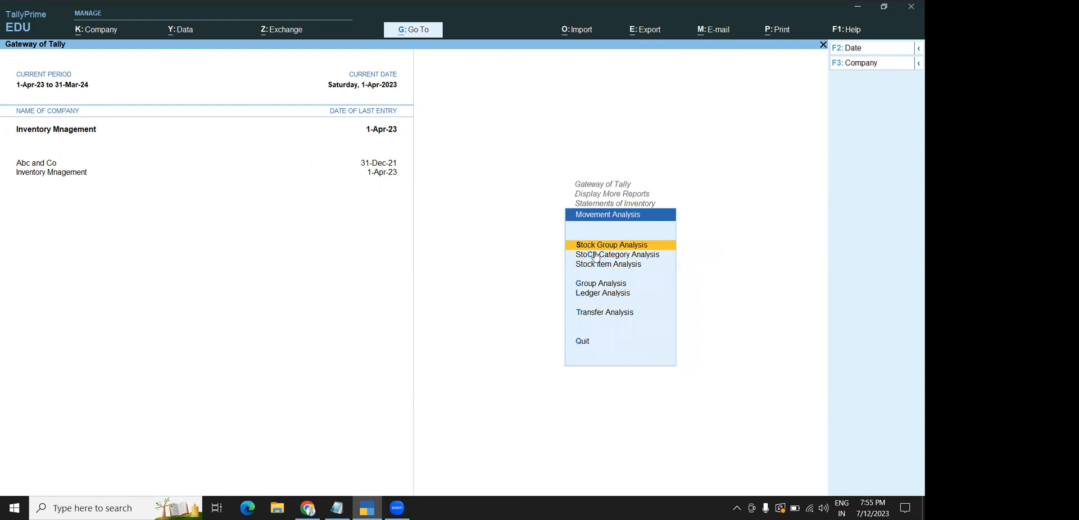
pyautogui.click(594, 248)
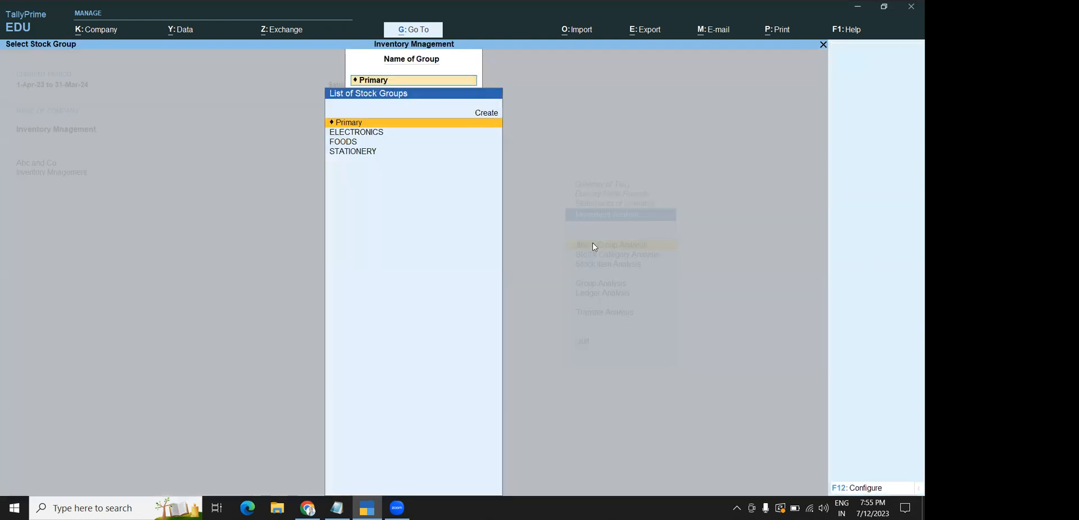
pyautogui.click(378, 135)
pyautogui.press('Escape')
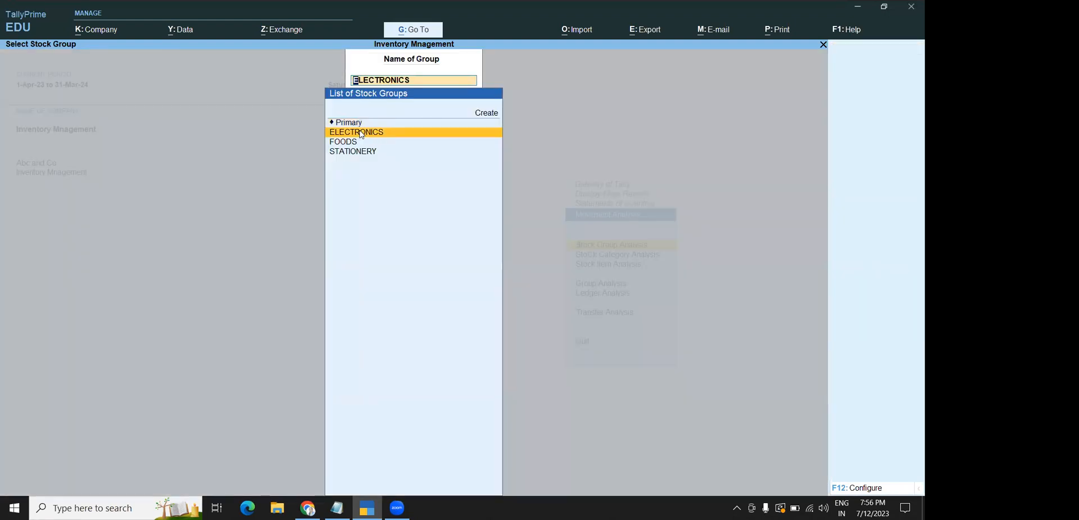
pyautogui.click(361, 134)
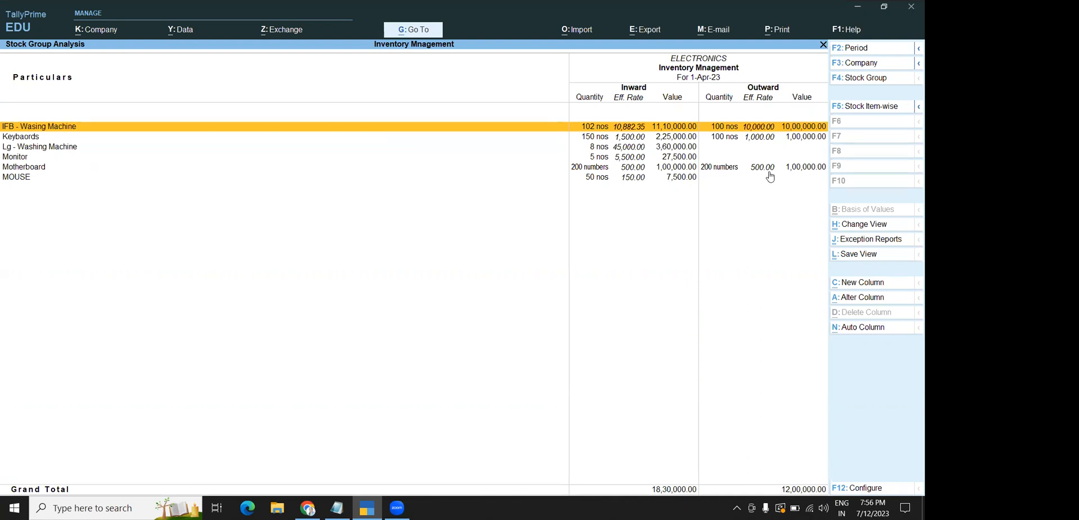
pyautogui.doubleClick(752, 131)
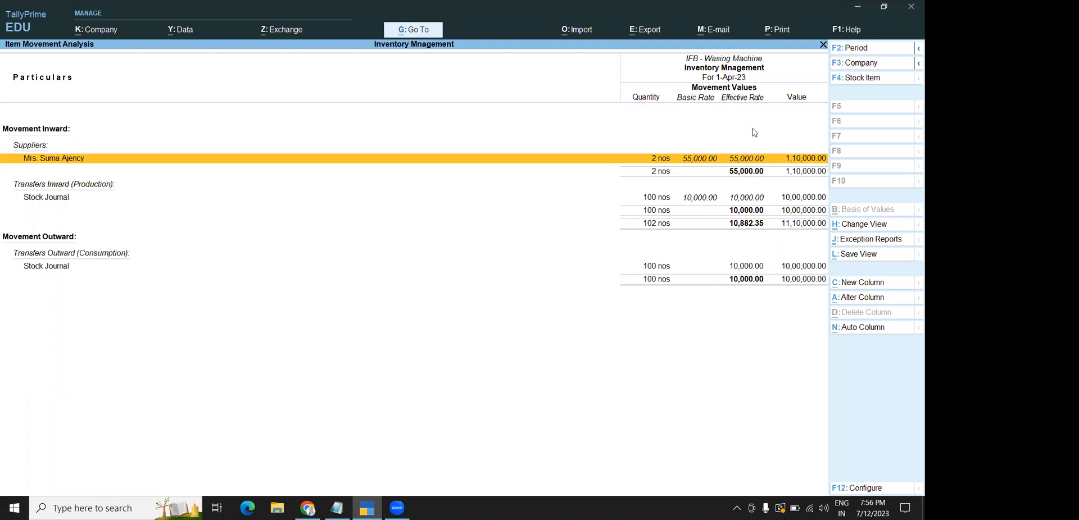
pyautogui.press('Escape')
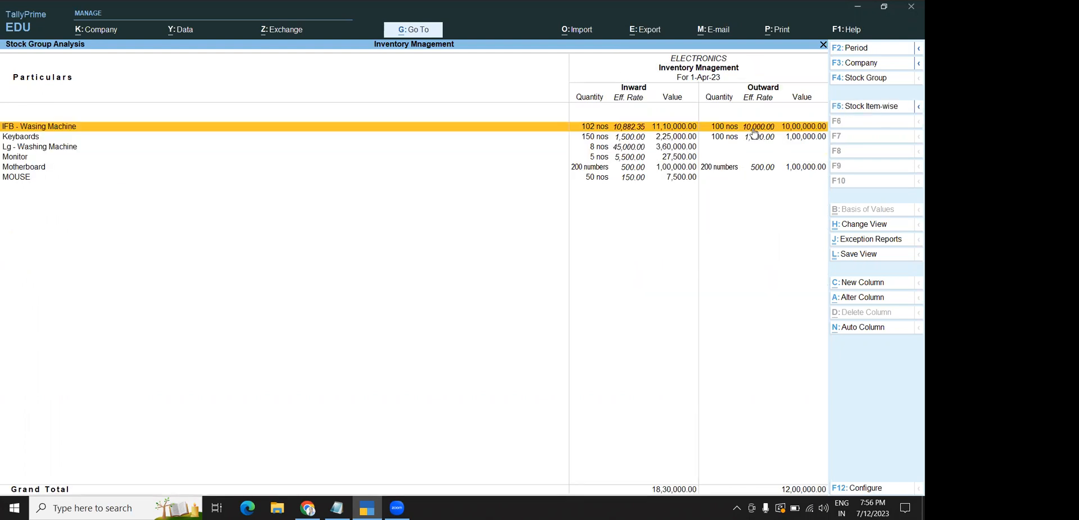
# Review the Keyboards, IFB and Motherboard rows, then leave the stock group analysis
pyautogui.click(718, 140)
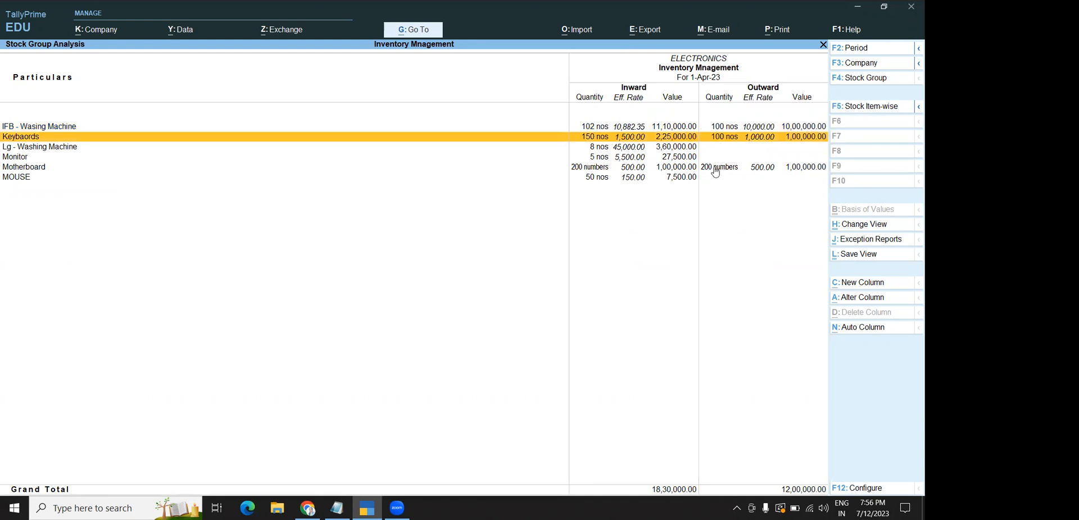
pyautogui.click(714, 131)
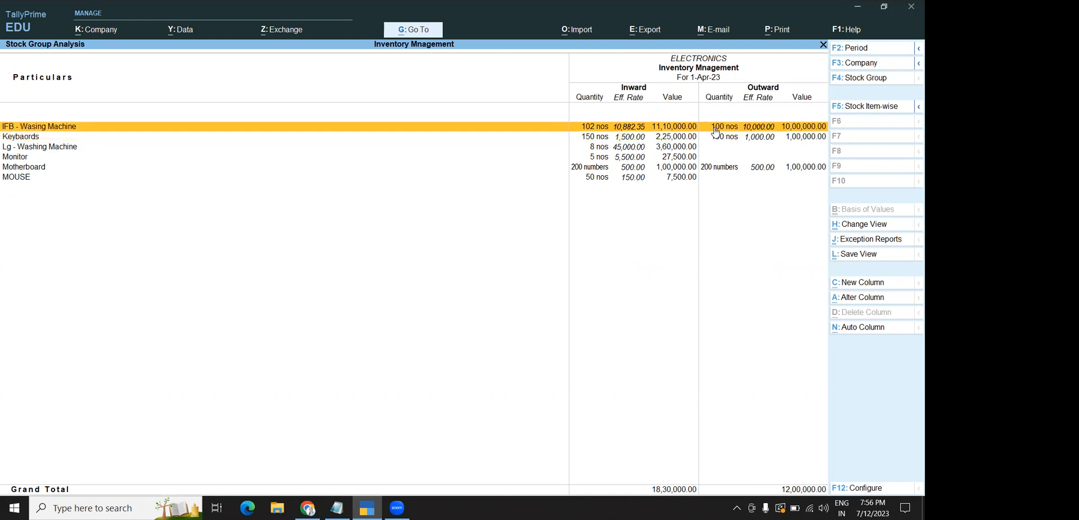
pyautogui.click(710, 139)
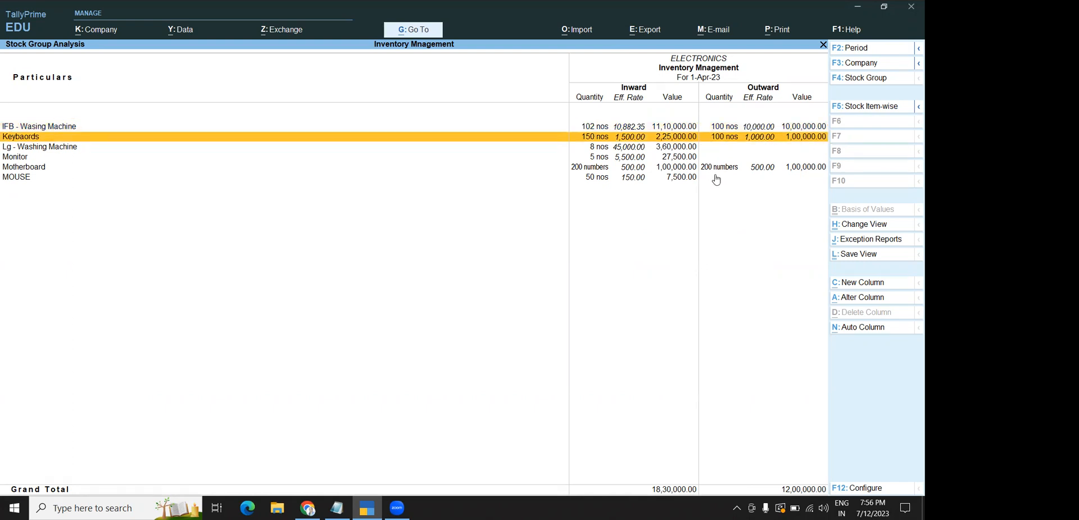
pyautogui.click(710, 170)
pyautogui.press('F4')
pyautogui.press('Escape')
pyautogui.press('Escape')
pyautogui.press('Escape')
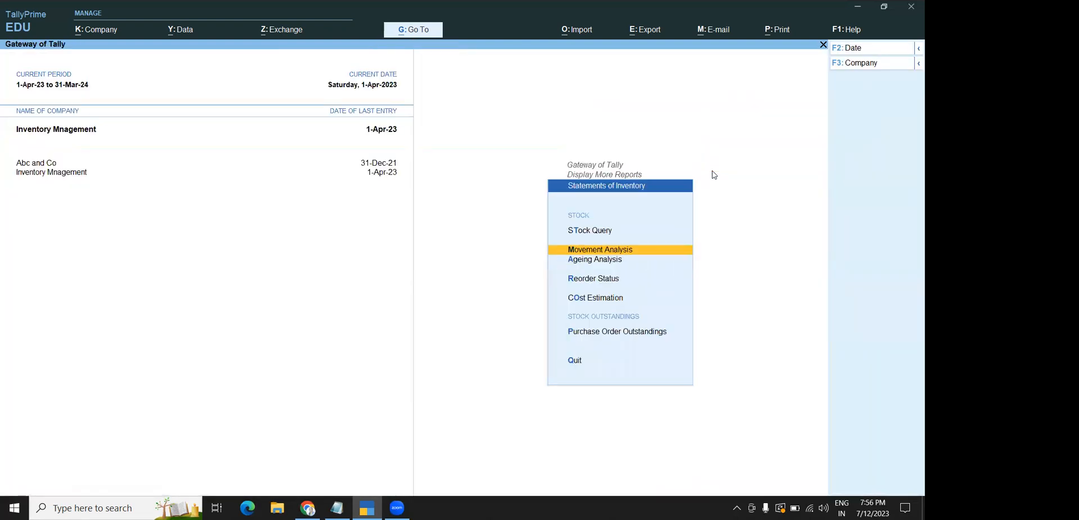
pyautogui.press('Escape')
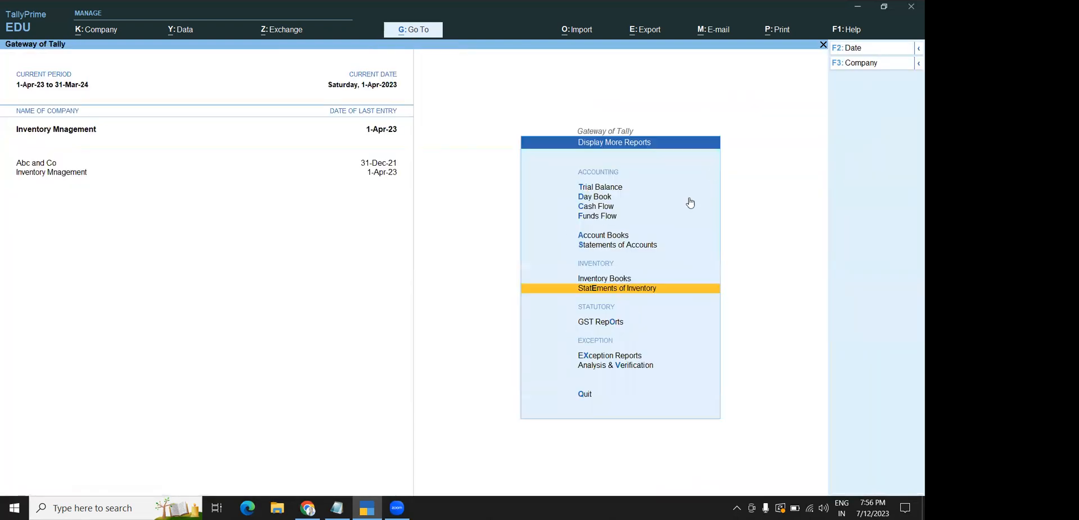
# View April's voucher in the Stock Transfer Journal Register and back out unchanged
pyautogui.click(604, 281)
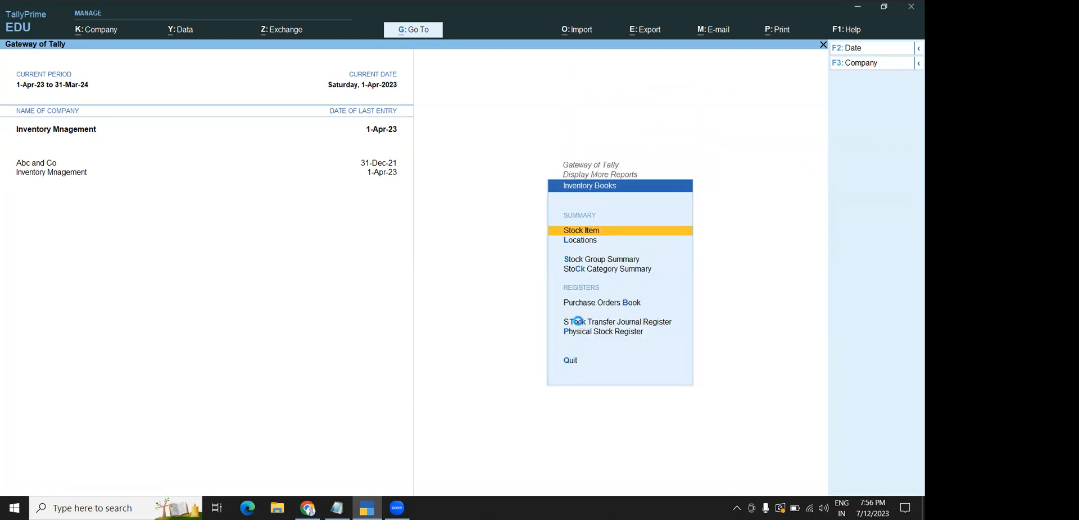
pyautogui.click(579, 325)
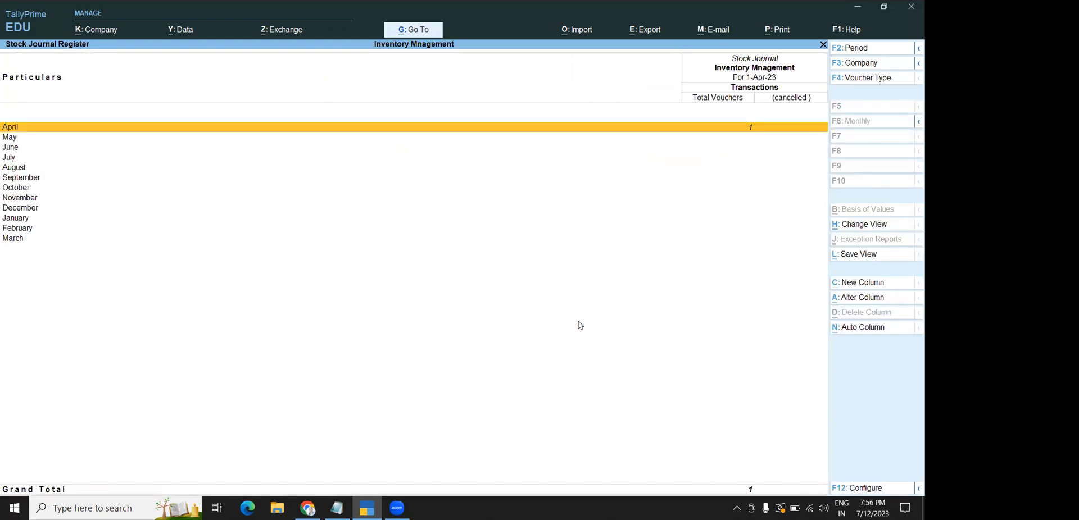
pyautogui.click(679, 132)
pyautogui.press('Return')
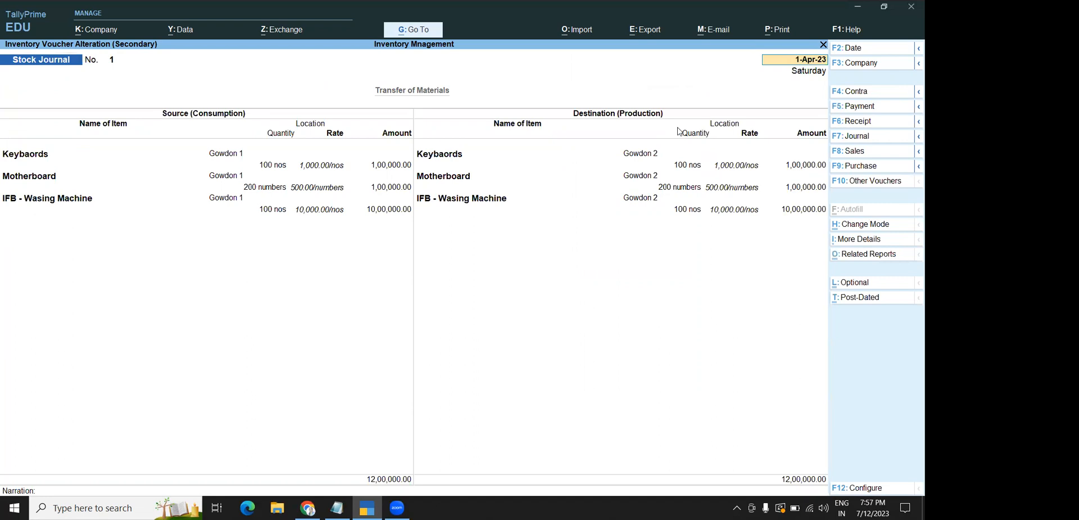
pyautogui.press('Escape')
pyautogui.press('Return')
pyautogui.press('Escape')
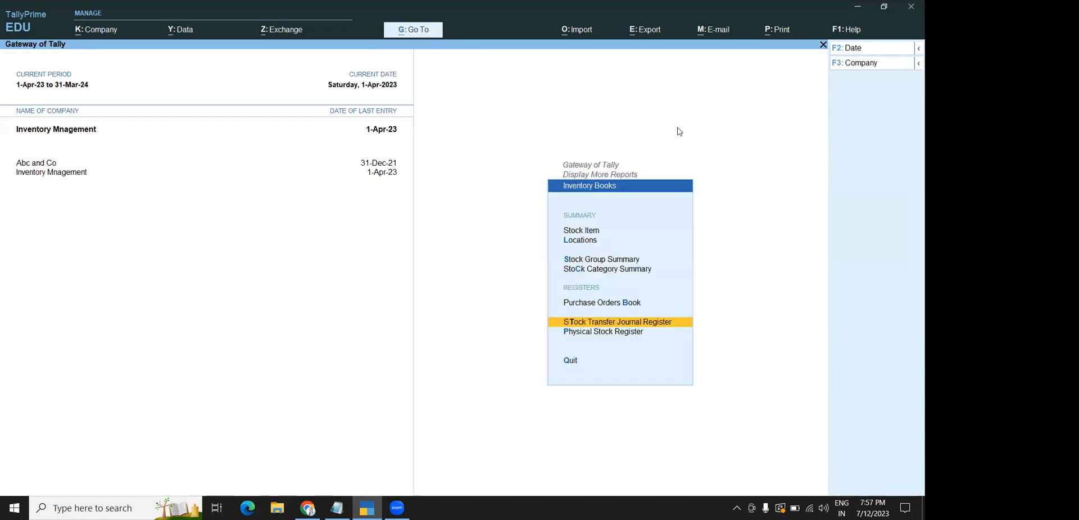
pyautogui.press('Escape')
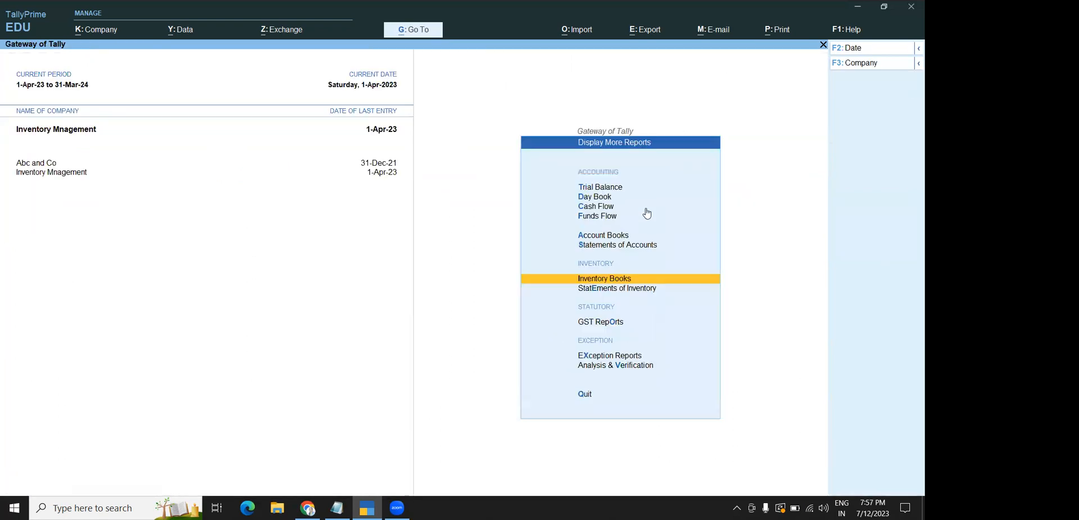
# Start a stock group analysis under Statements of Inventory > Movement Analysis
pyautogui.click(597, 292)
pyautogui.click(597, 250)
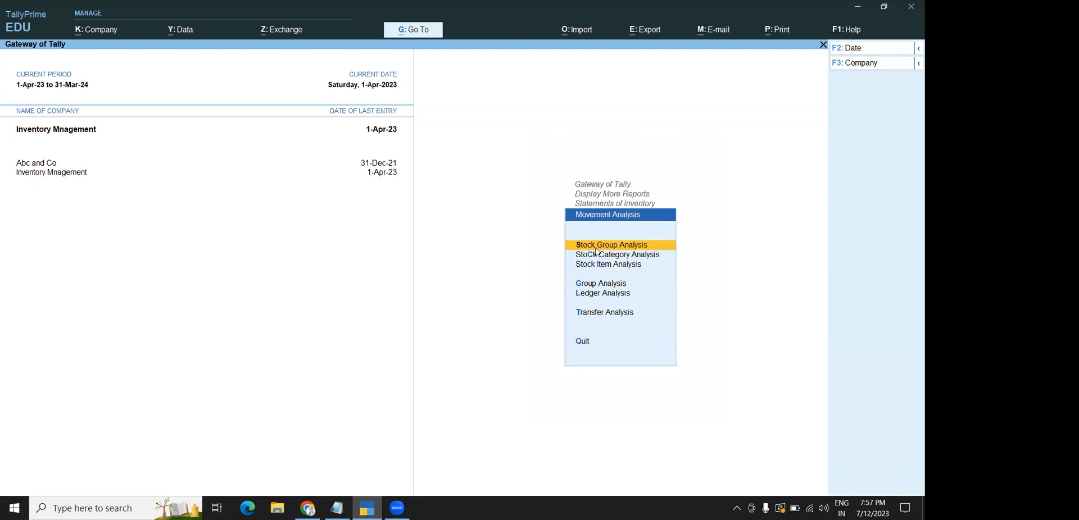
pyautogui.click(597, 251)
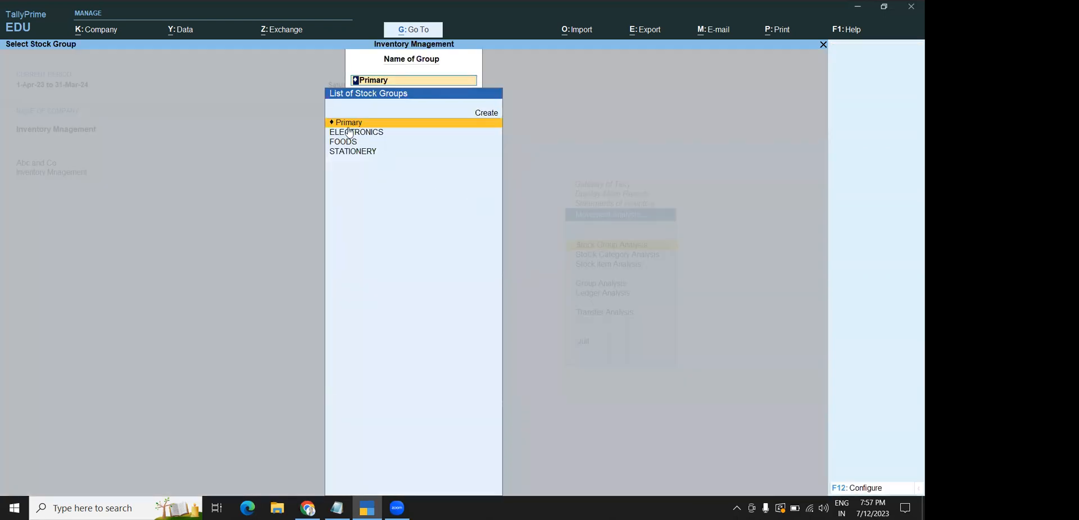
# Show ELECTRONICS stock group movement, then switch to FOODS and STATIONERY before exiting
pyautogui.click(348, 135)
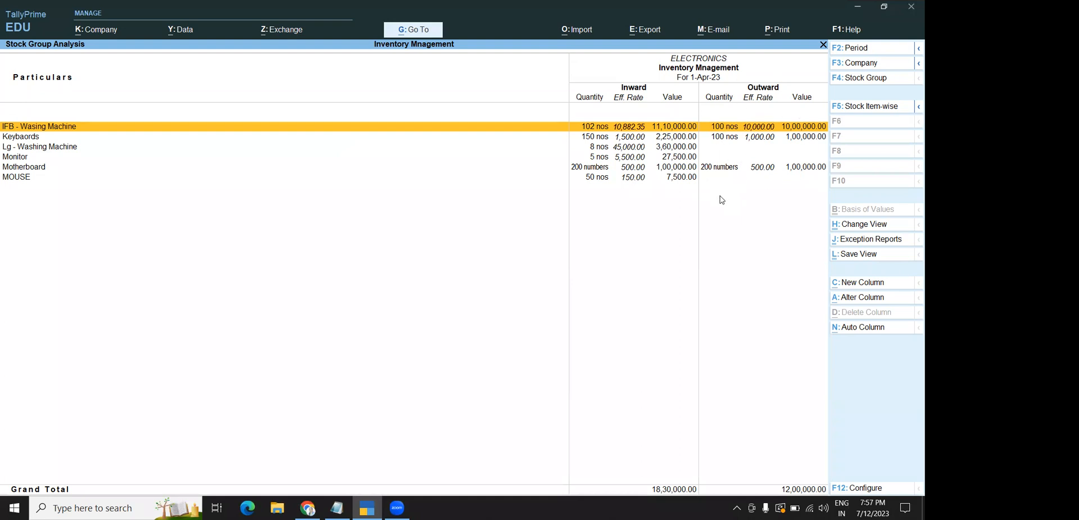
pyautogui.press('F4')
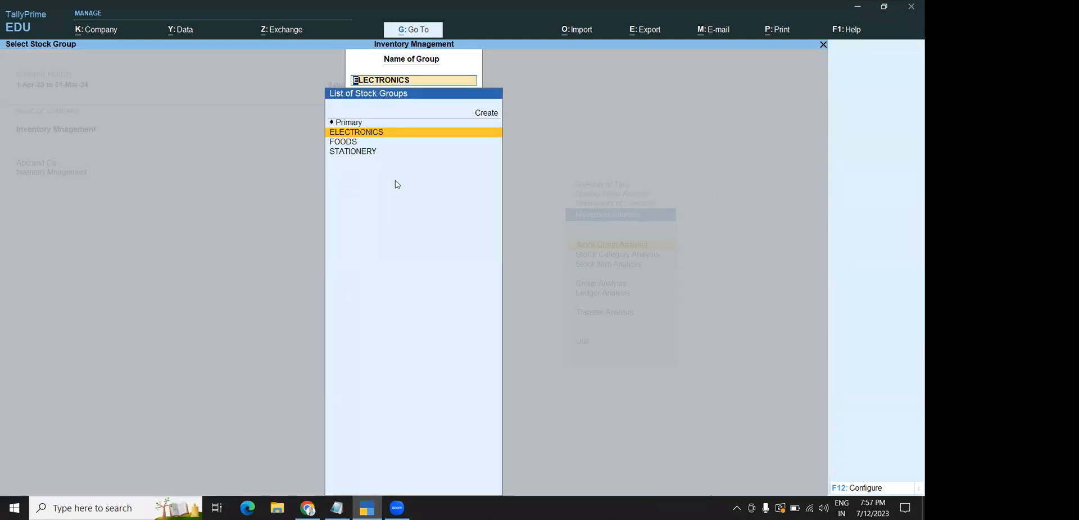
pyautogui.click(337, 142)
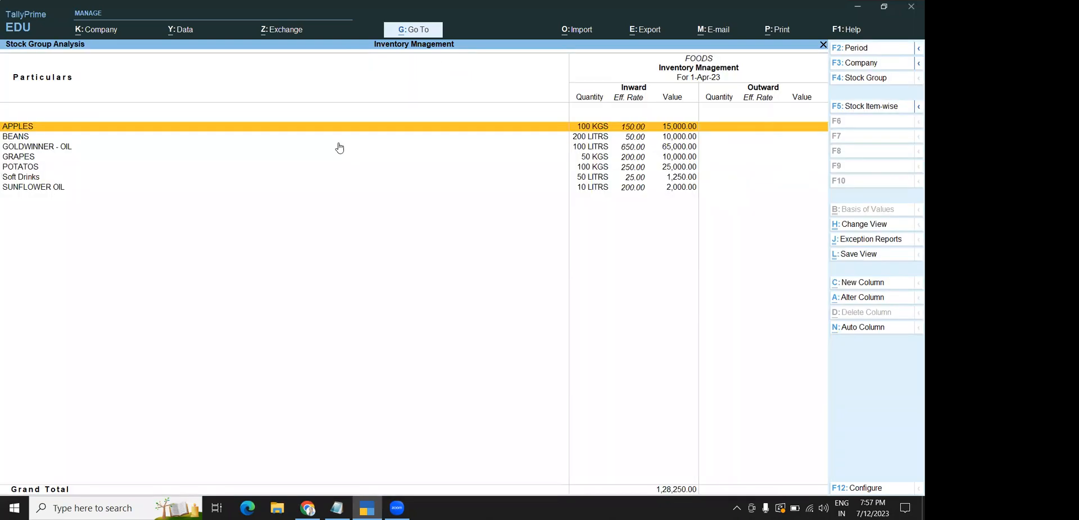
pyautogui.press('F4')
pyautogui.click(343, 150)
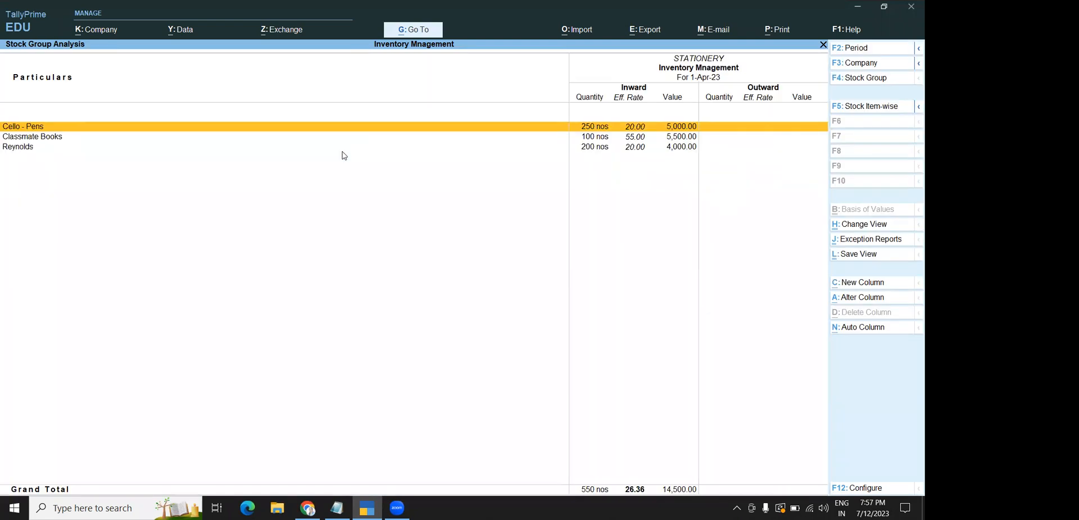
pyautogui.press('F4')
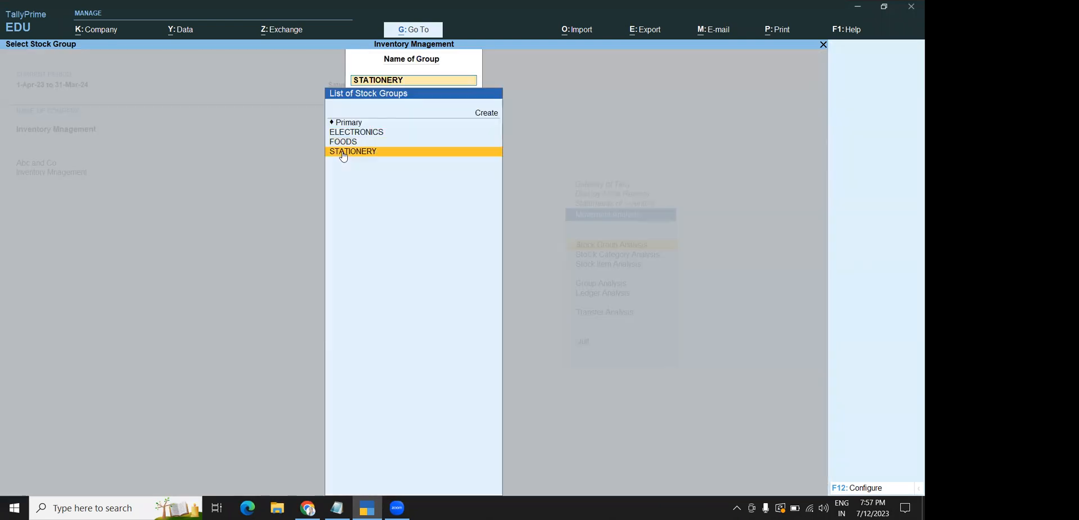
pyautogui.press('Escape')
pyautogui.press('Escape')
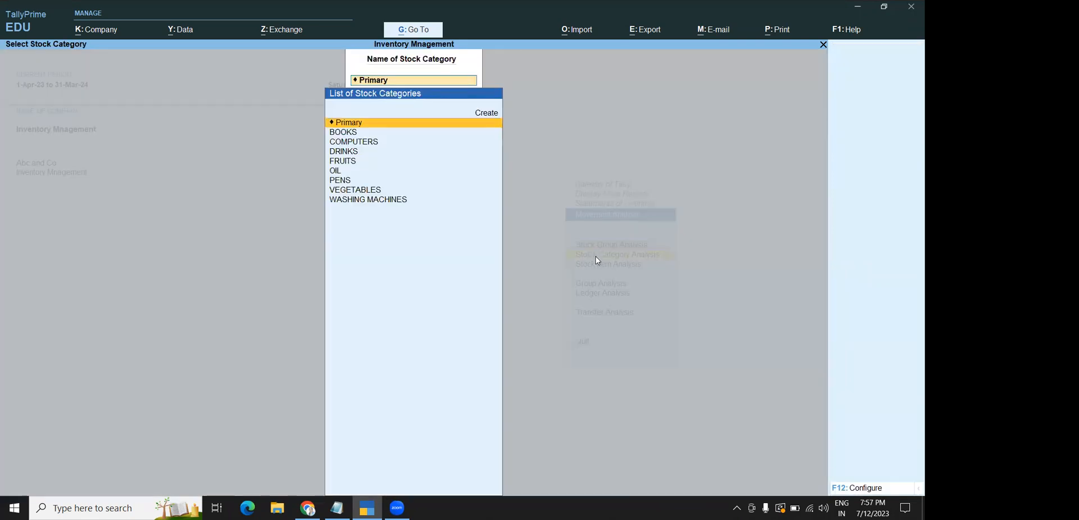
# Check the empty BOOKS category, then trace APPLES' movement down to its supplier purchase
pyautogui.click(344, 133)
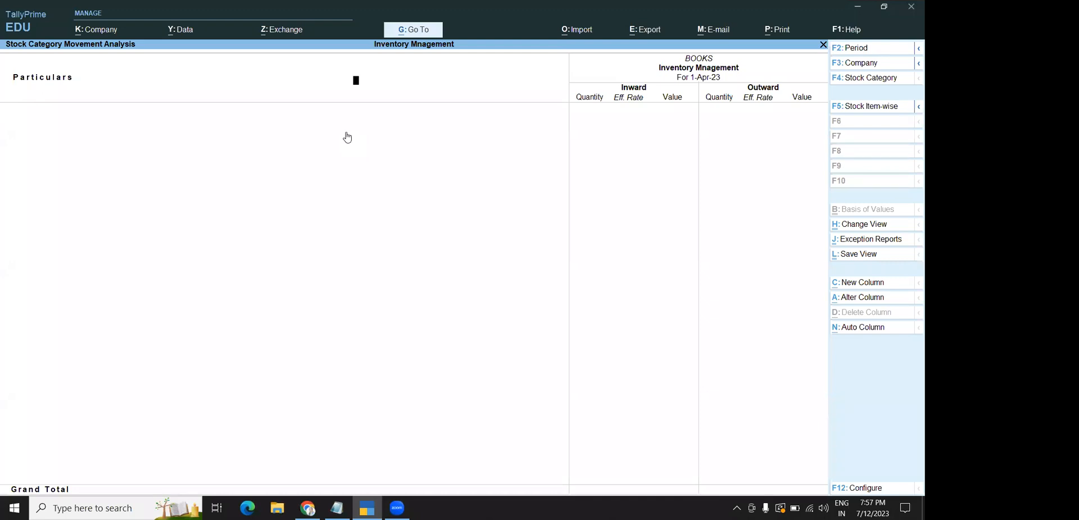
pyautogui.press('Escape')
pyautogui.press('Escape')
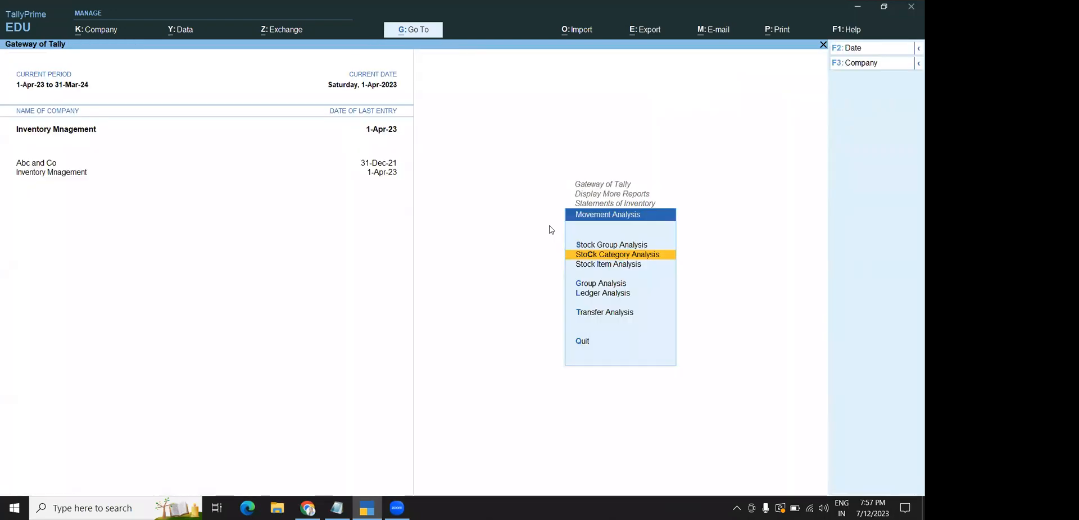
pyautogui.click(591, 267)
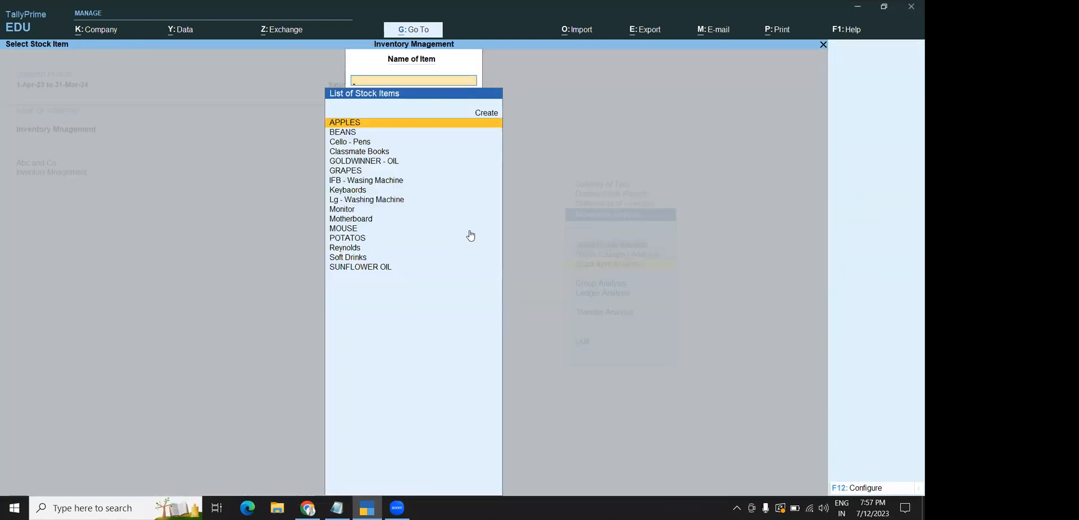
pyautogui.click(354, 124)
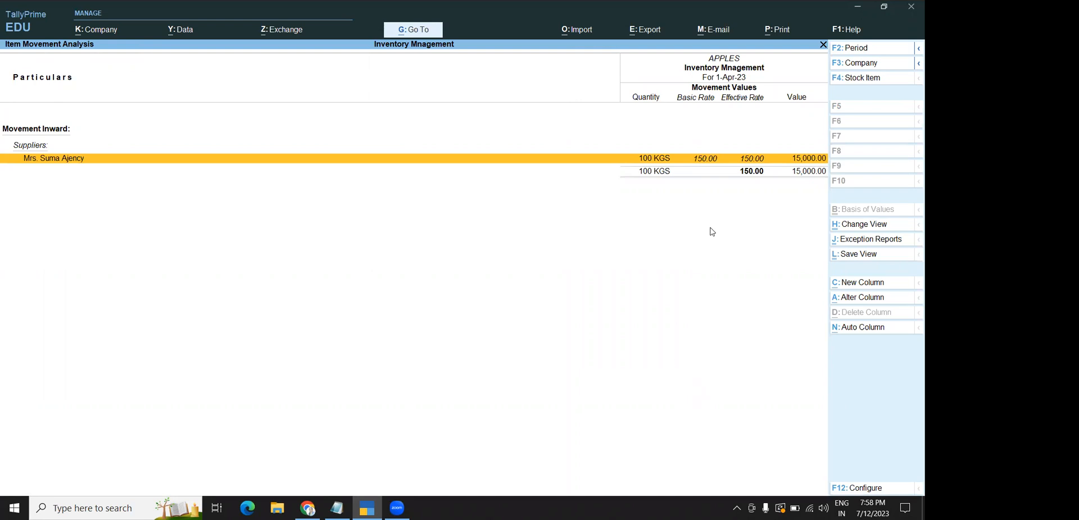
pyautogui.click(600, 160)
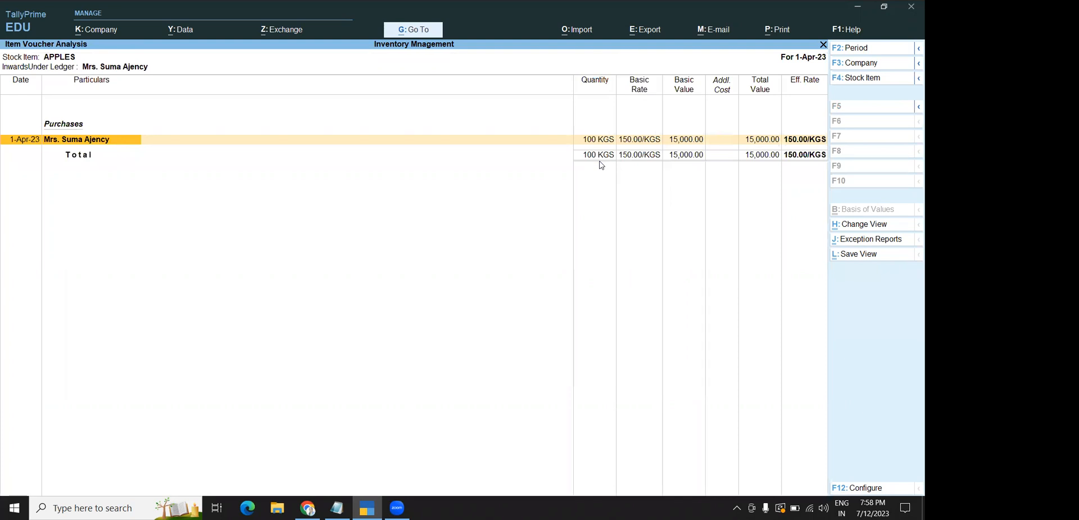
pyautogui.press('Escape')
pyautogui.press('Escape')
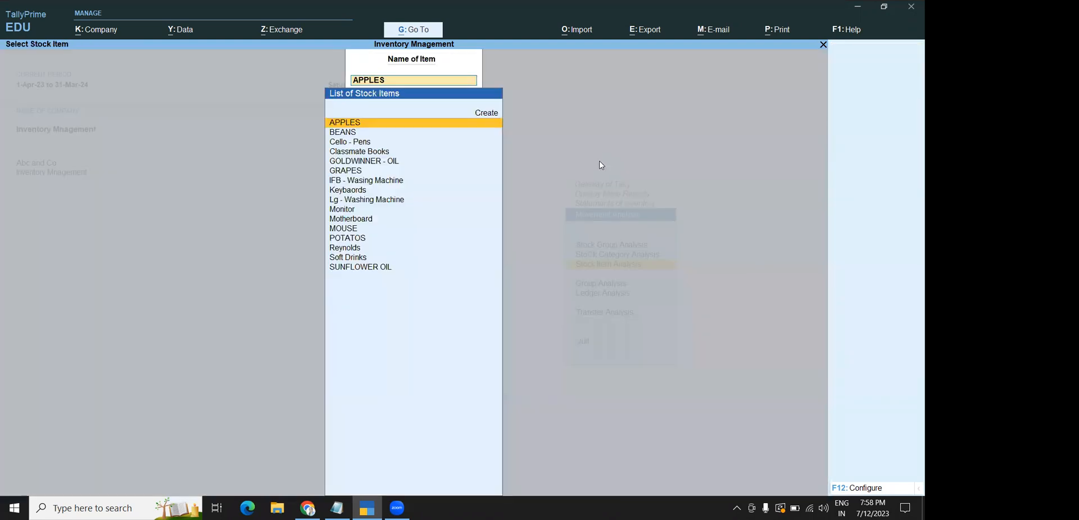
pyautogui.press('Escape')
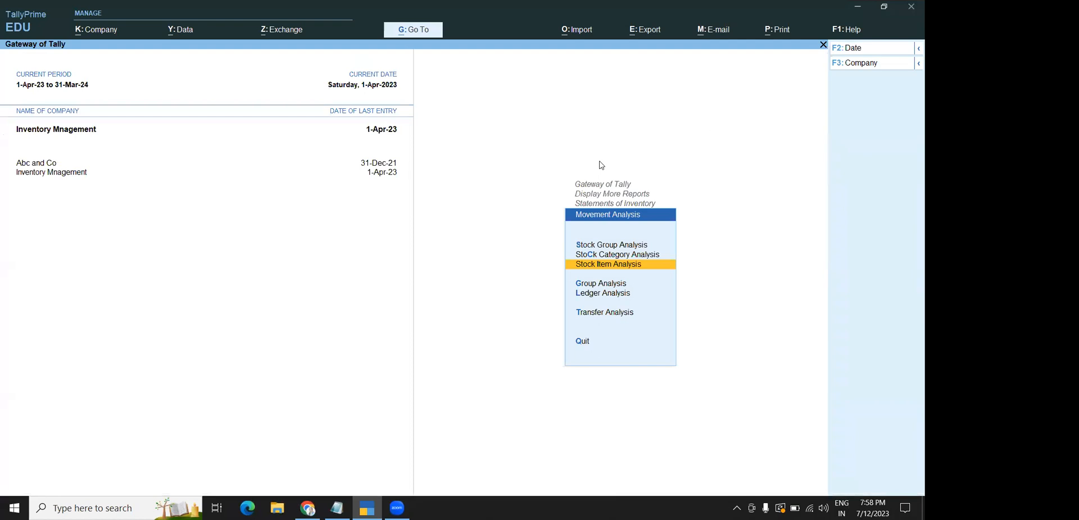
# Review the Stock Journal transfer analysis (12,00,000.00 in and out), then return to Statements of Inventory
pyautogui.click(602, 317)
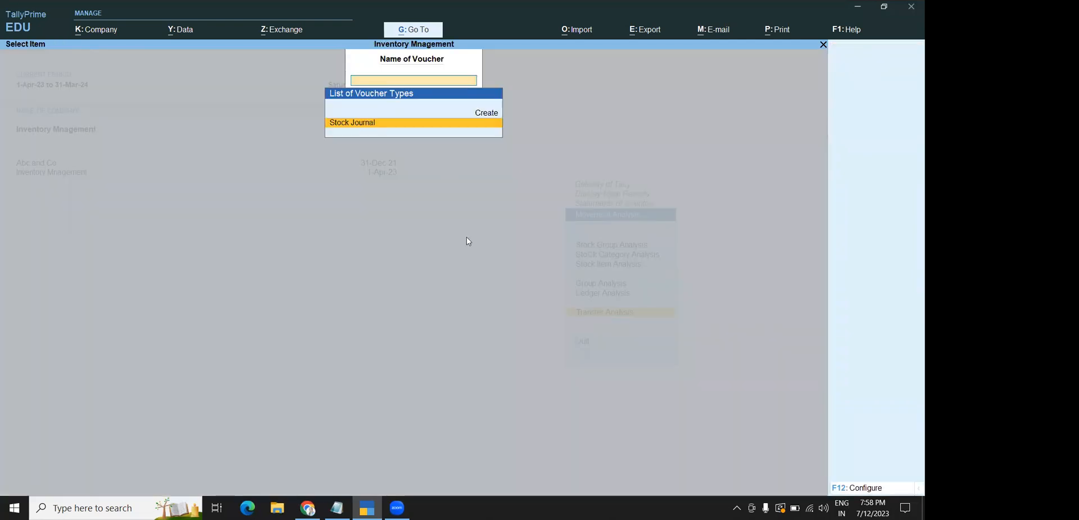
pyautogui.click(375, 122)
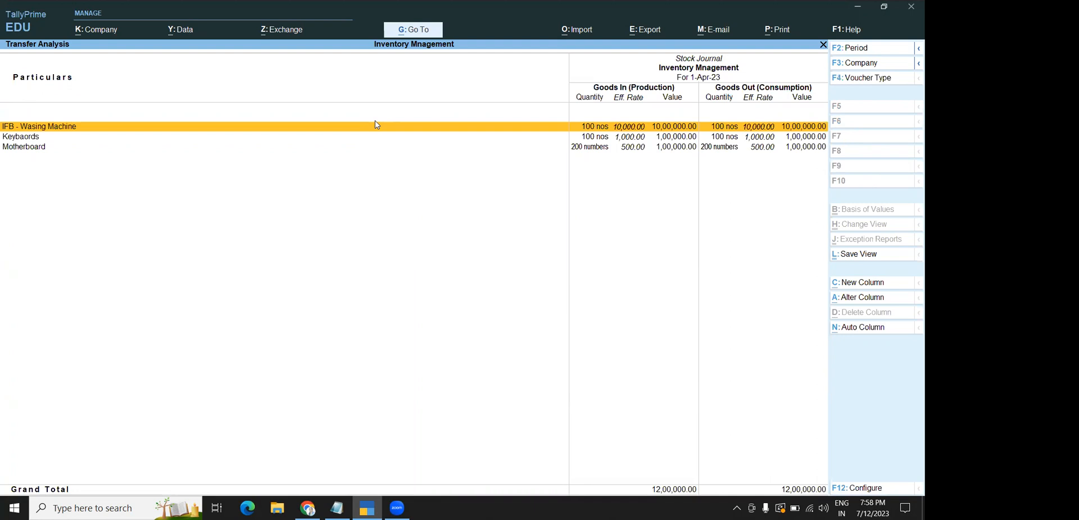
pyautogui.press('Escape')
pyautogui.press('Escape')
pyautogui.press('Escape')
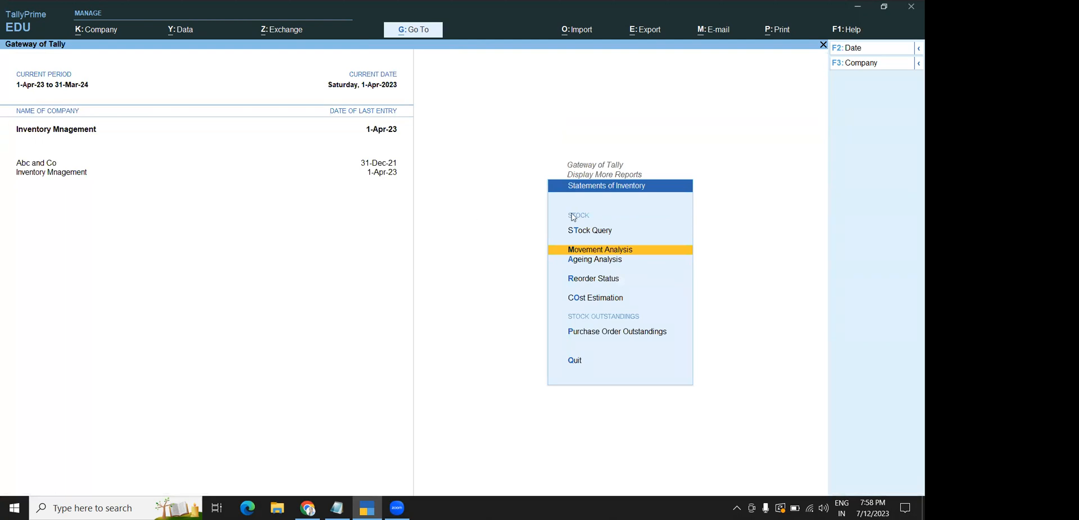
# View purchase order outstandings by stock item and by the ELECTRONICS group, drilling into pending Keybaords
pyautogui.click(588, 335)
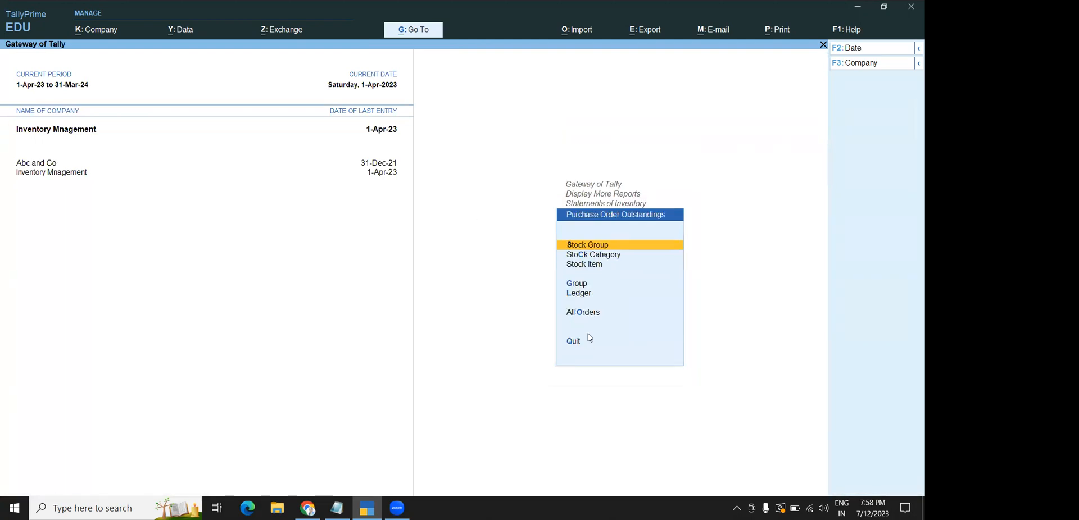
pyautogui.press('Escape')
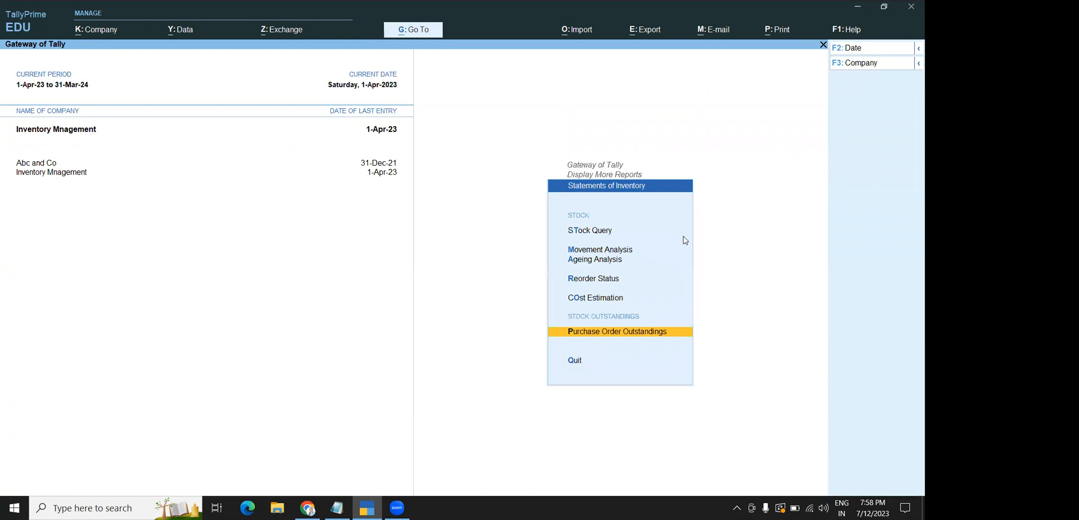
pyautogui.click(614, 331)
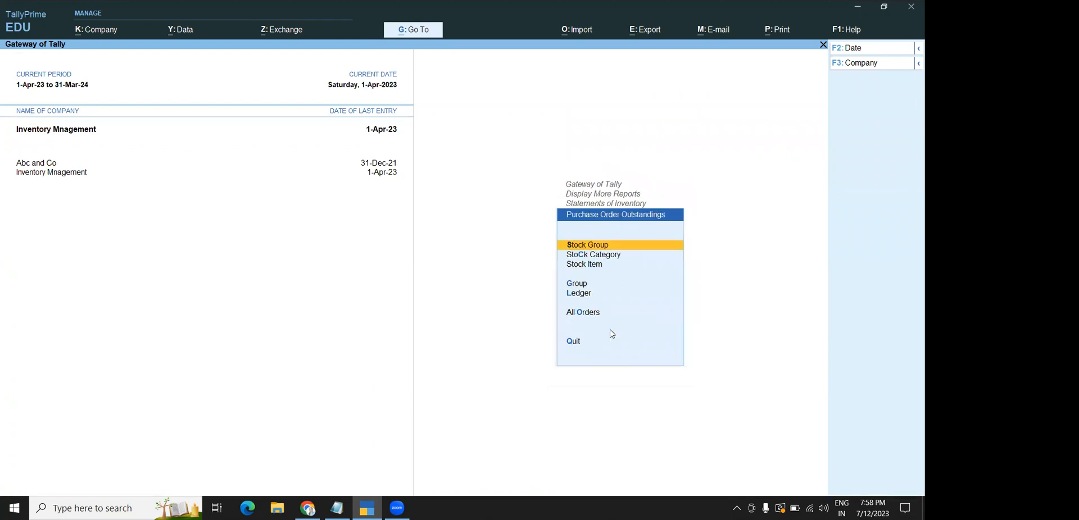
pyautogui.click(573, 269)
pyautogui.press('Escape')
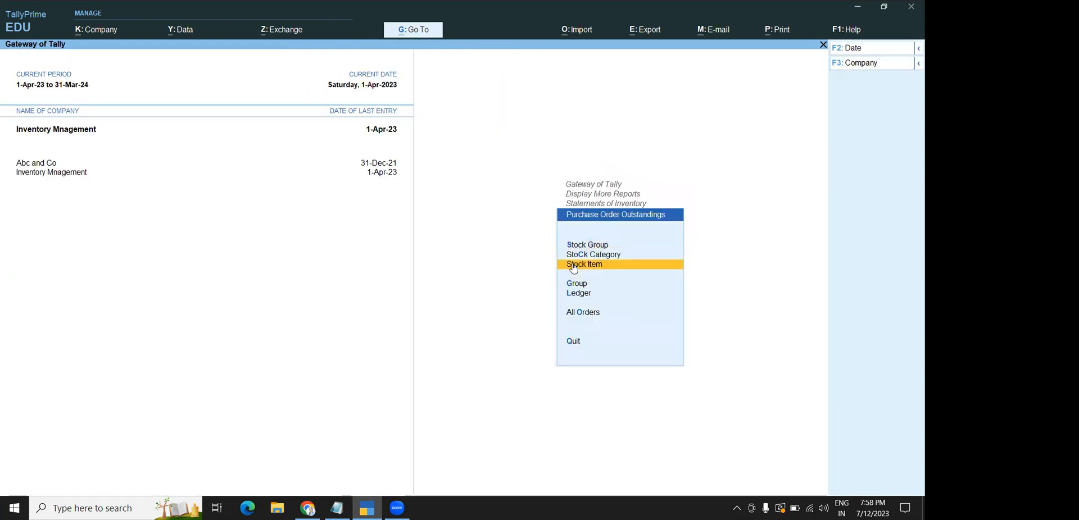
pyautogui.click(574, 245)
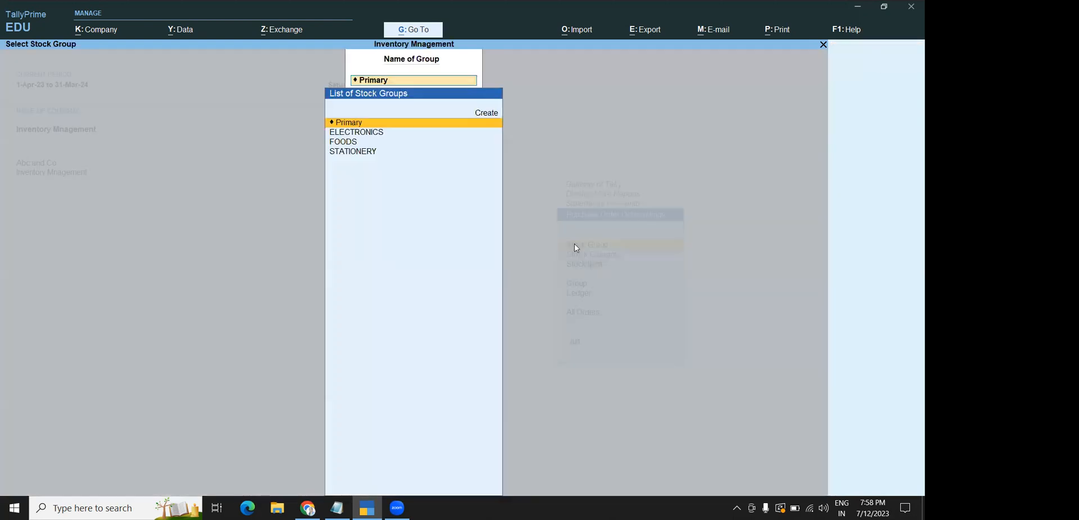
pyautogui.click(363, 132)
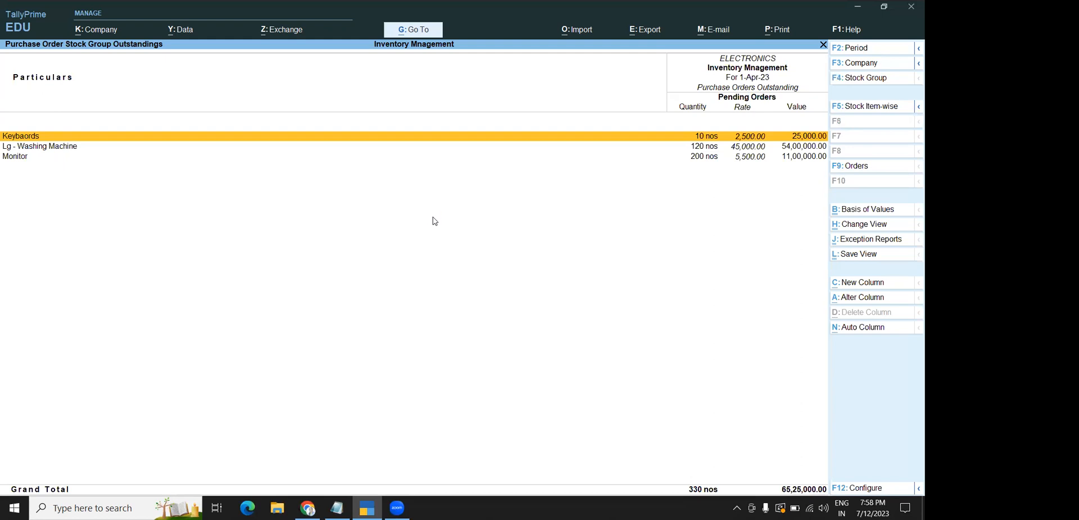
pyautogui.press('Return')
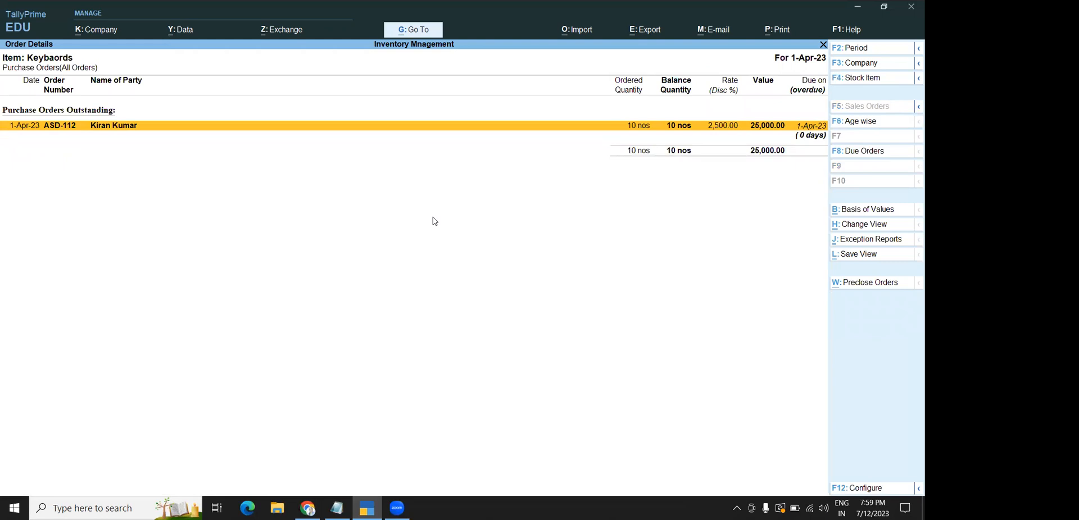
pyautogui.press('Escape')
pyautogui.press('Escape')
pyautogui.press('Escape')
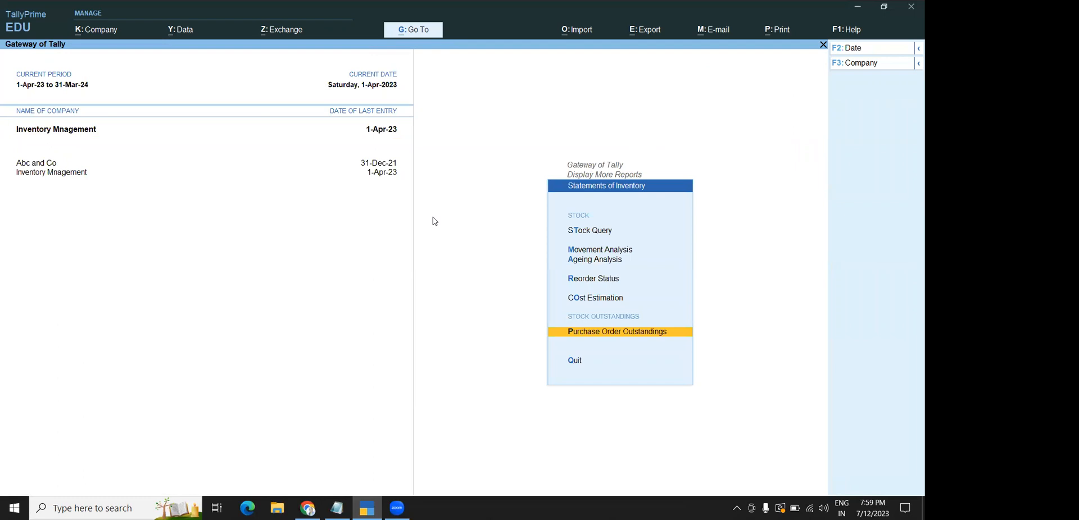
# Check outstandings for the APPLES item and All Orders (330 nos worth 65,25,000.00 due)
pyautogui.press('Return')
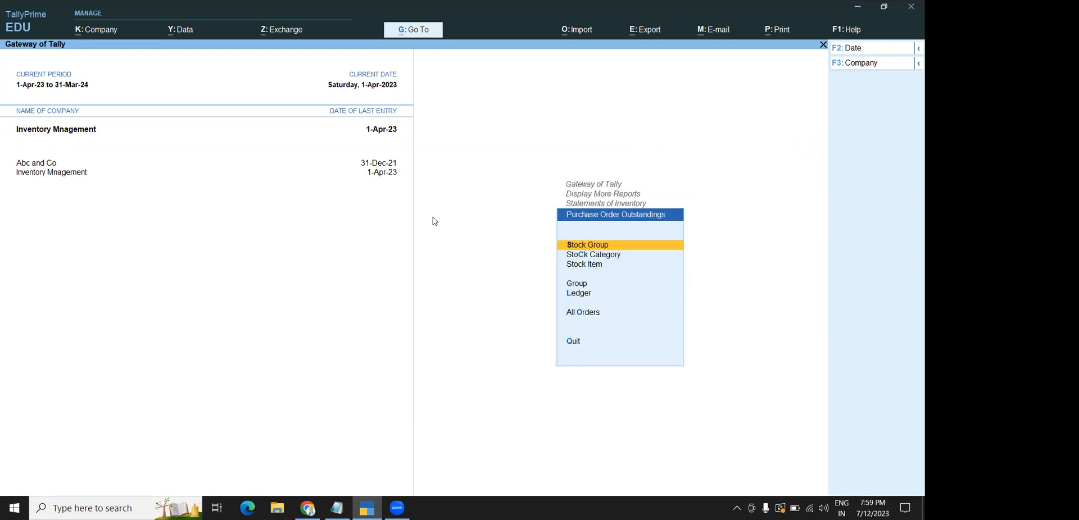
pyautogui.press('Return')
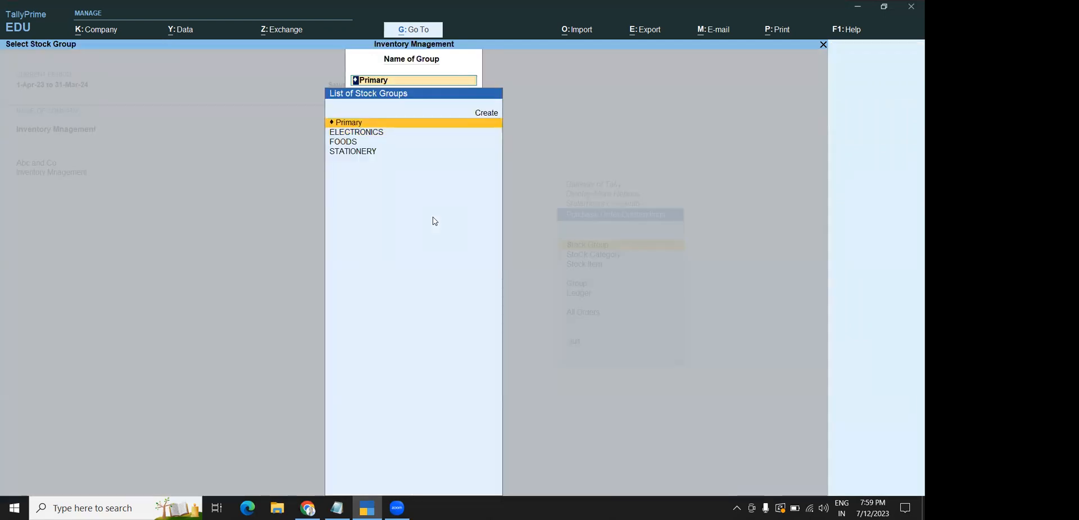
pyautogui.press('Escape')
pyautogui.press('Down')
pyautogui.press('Down')
pyautogui.press('Return')
pyautogui.press('Return')
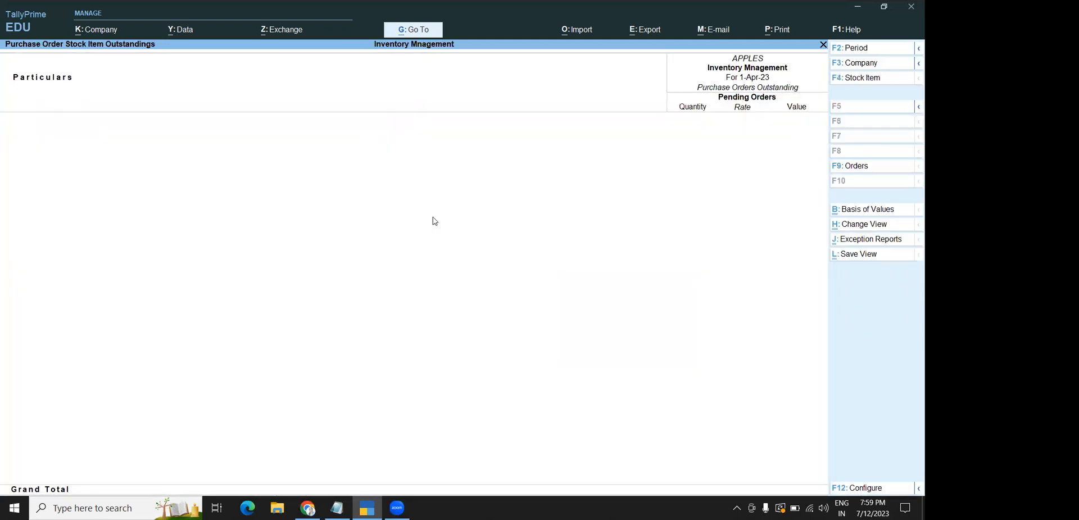
pyautogui.press('Escape')
pyautogui.press('Escape')
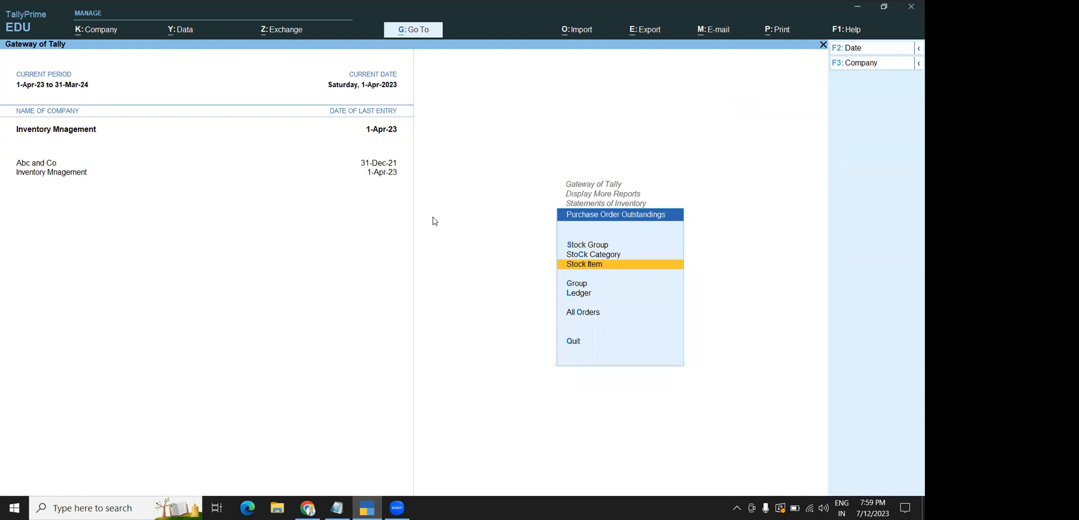
pyautogui.press('Down')
pyautogui.press('Down')
pyautogui.press('Down')
pyautogui.press('Return')
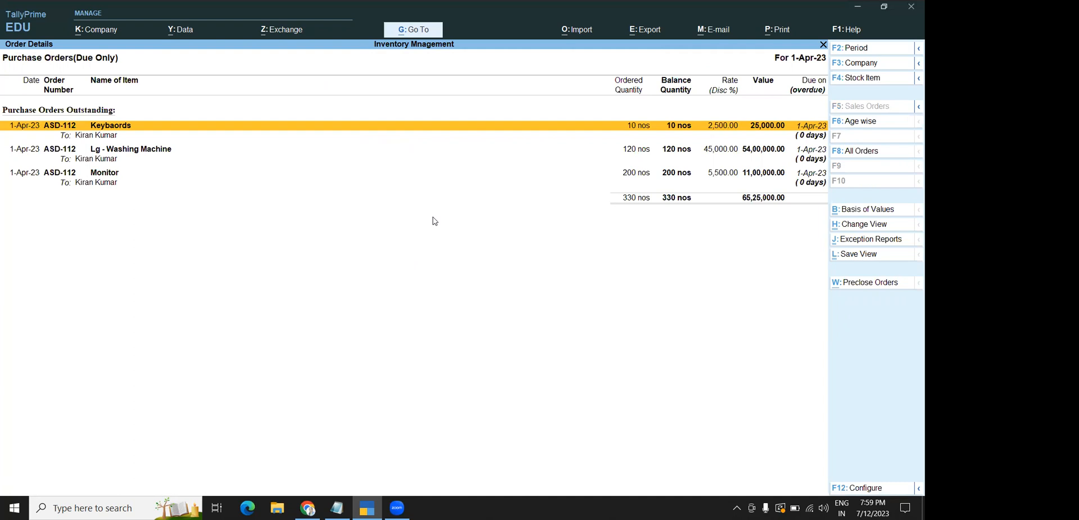
pyautogui.press('Escape')
# Reopen the All Orders outstandings report, then back out to the Display More Reports list
pyautogui.press('Return')
pyautogui.press('Escape')
pyautogui.press('Escape')
pyautogui.press('Return')
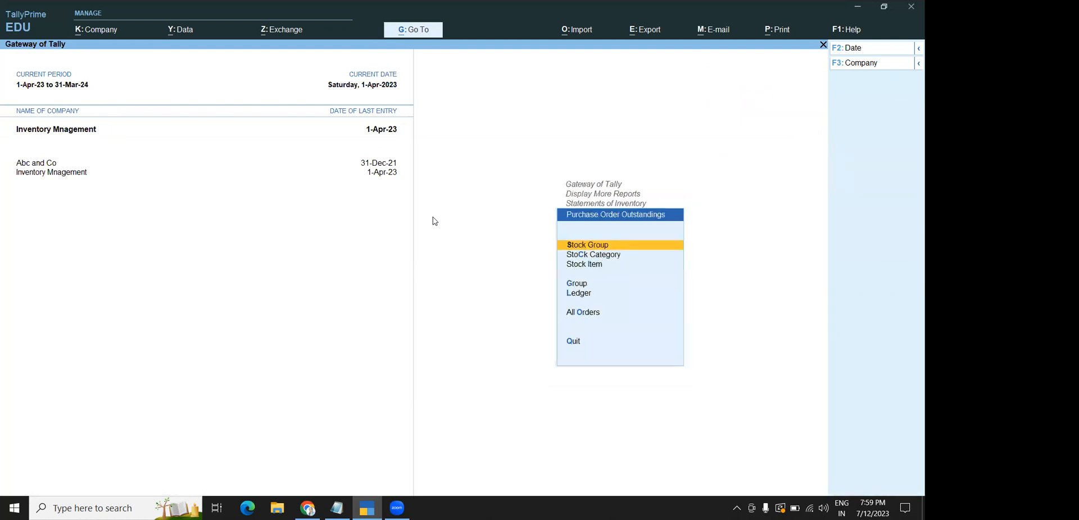
pyautogui.press('Down')
pyautogui.press('Down')
pyautogui.press('Down')
pyautogui.press('Down')
pyautogui.press('Down')
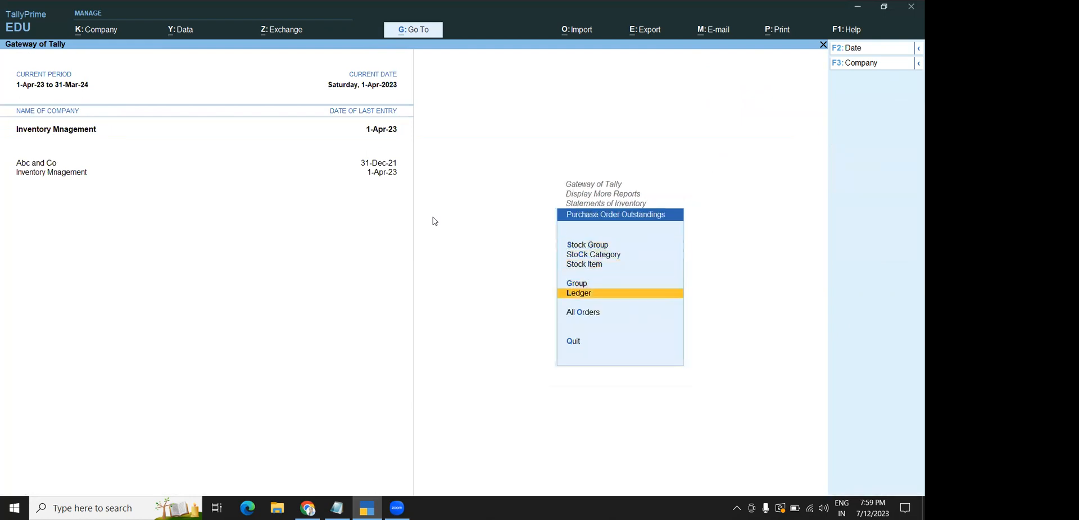
pyautogui.press('Return')
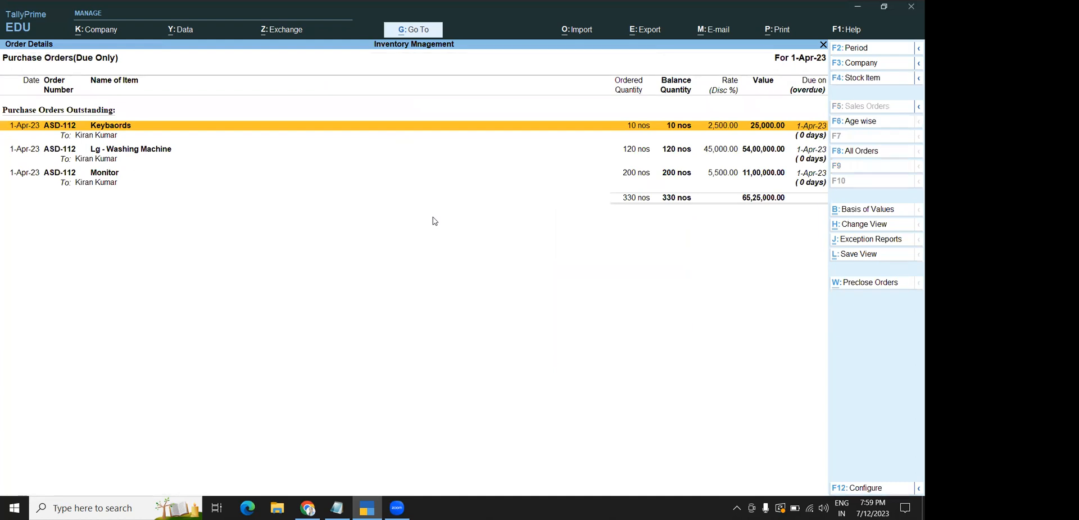
pyautogui.press('Escape')
pyautogui.press('Escape')
pyautogui.press('Escape')
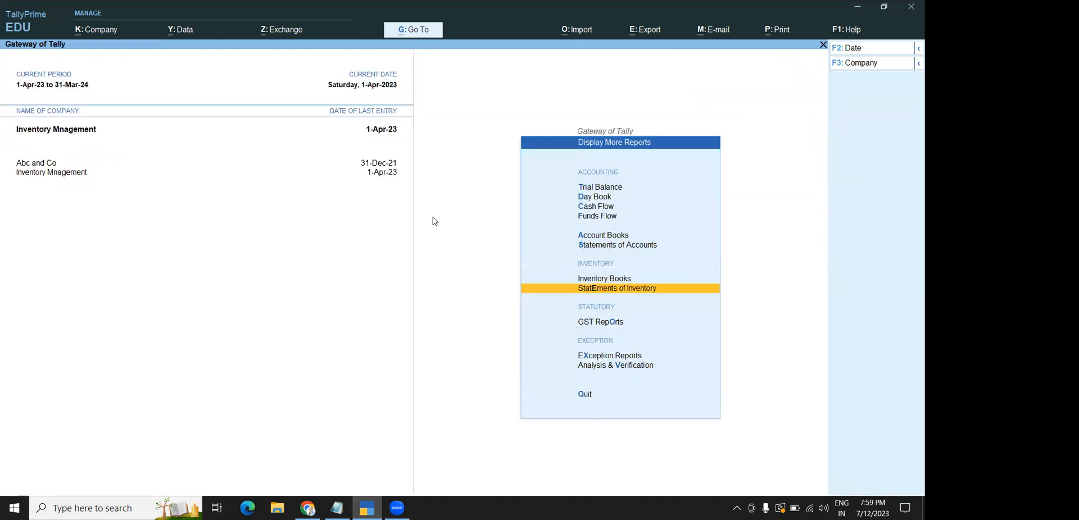
pyautogui.press('Escape')
# Start a new Purchase voucher and select the supplier as the party
pyautogui.press('Up')
pyautogui.press('Up')
pyautogui.press('Up')
pyautogui.press('Up')
pyautogui.press('Up')
pyautogui.press('Up')
pyautogui.press('Up')
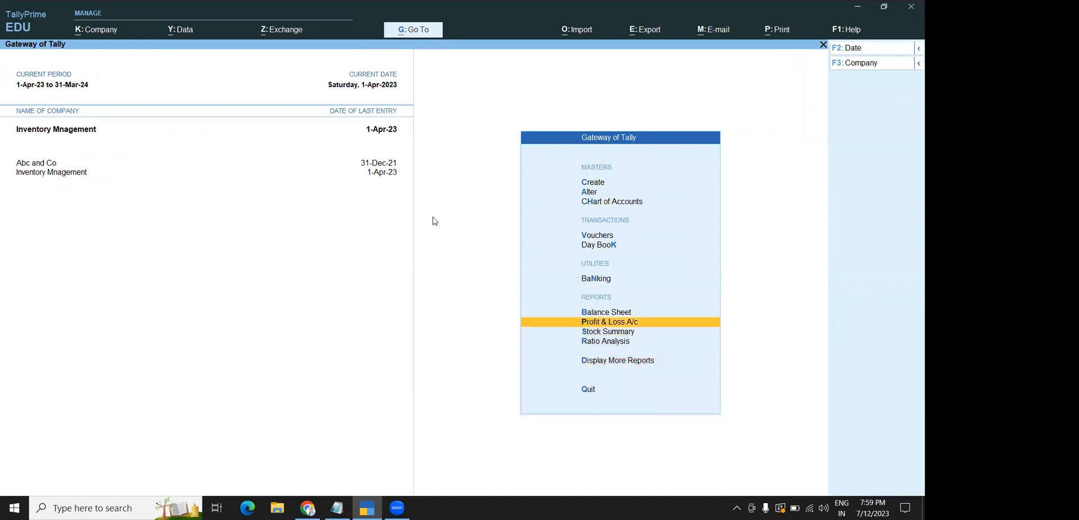
pyautogui.press('Return')
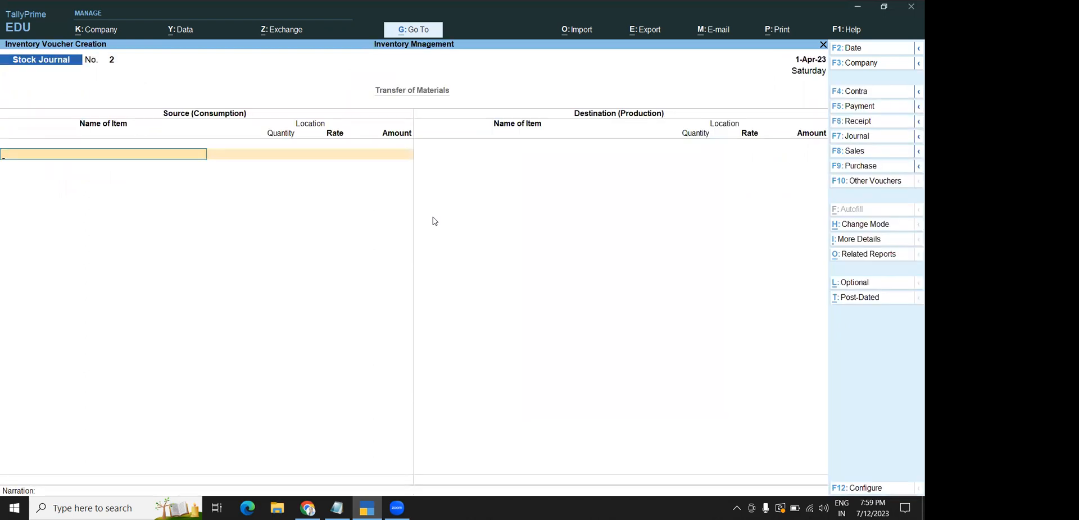
pyautogui.click(878, 185)
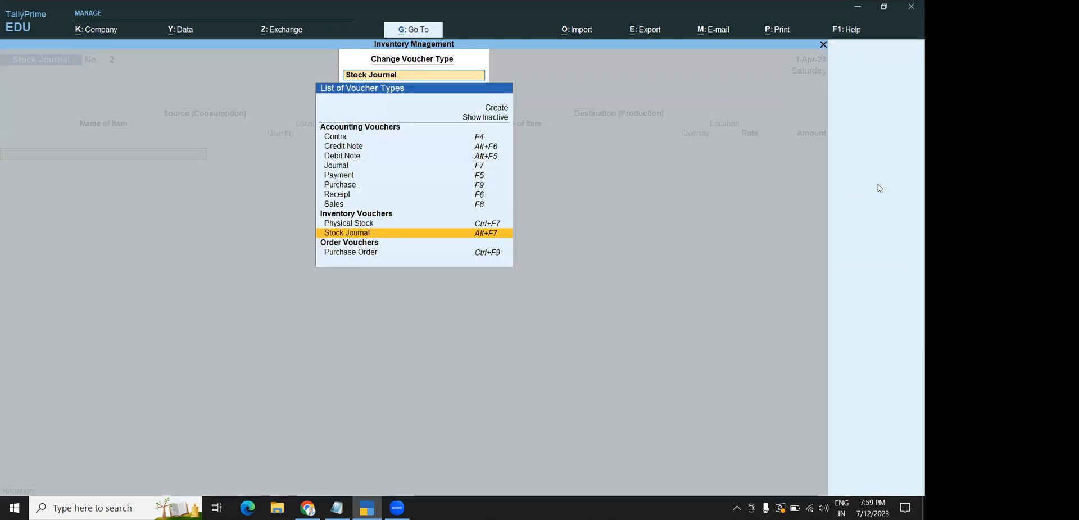
pyautogui.click(329, 185)
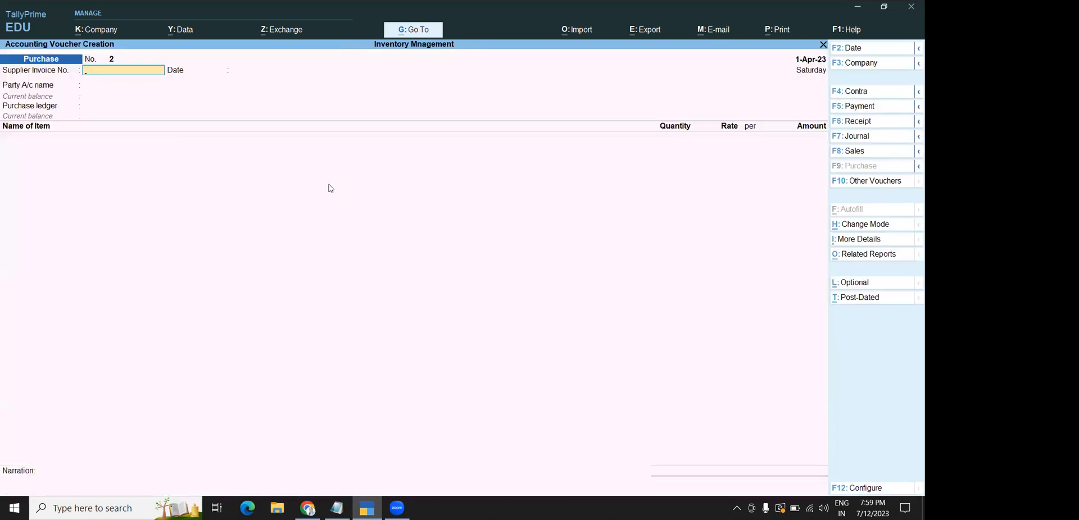
pyautogui.press('Return')
pyautogui.press('Return')
pyautogui.press('Down')
pyautogui.press('Down')
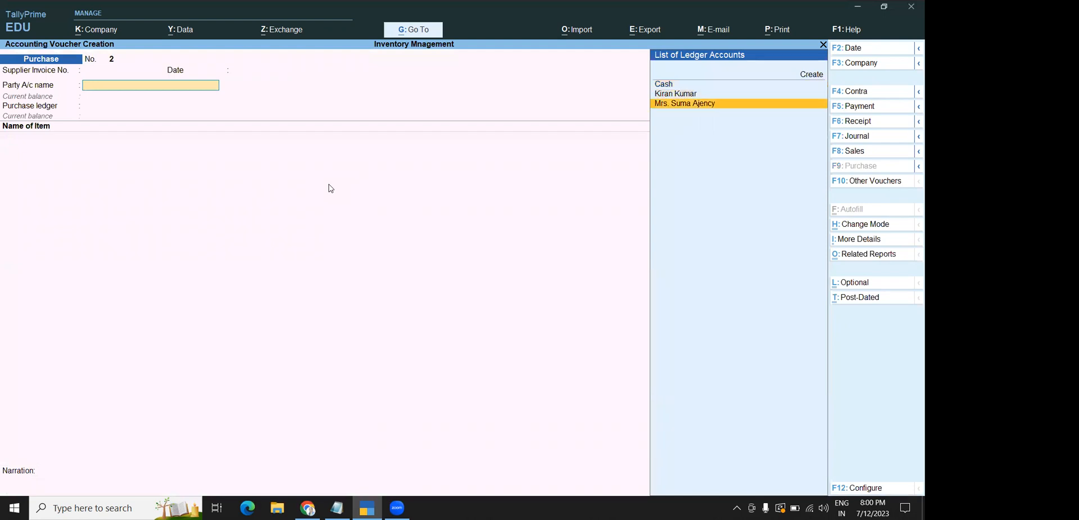
pyautogui.press('Up')
pyautogui.press('Return')
pyautogui.press('Return')
pyautogui.press('Return')
pyautogui.press('Return')
pyautogui.press('Return')
pyautogui.press('Return')
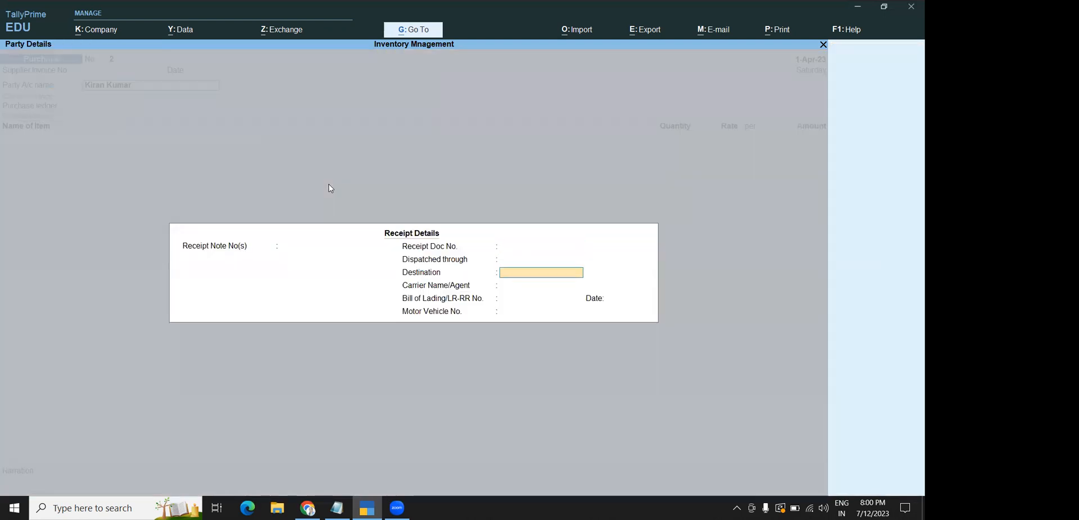
pyautogui.press('Return')
pyautogui.press('Return')
pyautogui.press('Return')
pyautogui.press('Return')
pyautogui.press('Return')
pyautogui.press('Return')
pyautogui.press('Return')
pyautogui.press('Return')
pyautogui.press('Return')
pyautogui.press('Return')
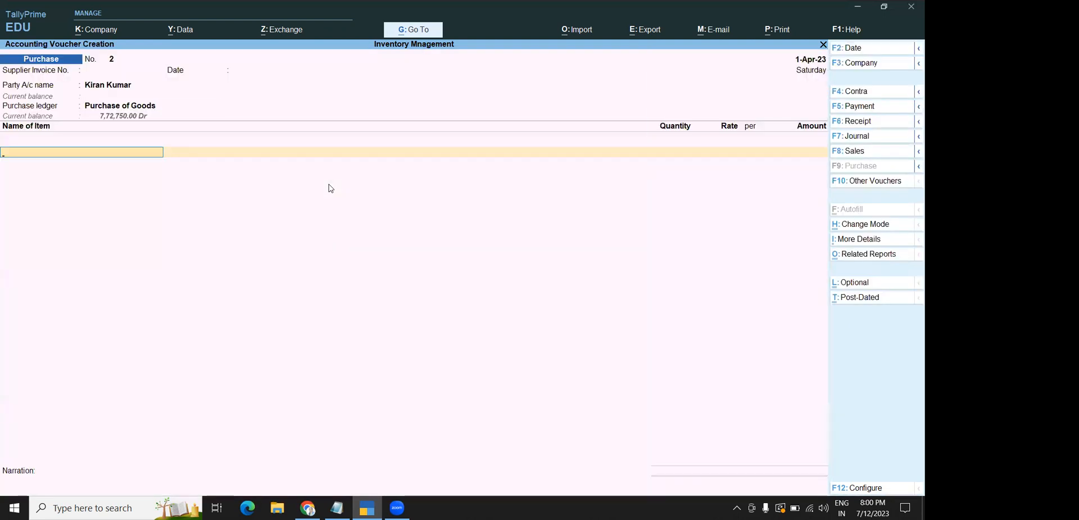
# Replace the mistaken IFB - Wasing Machine item with Keybaords, linked to order ASD-112
pyautogui.press('Down')
pyautogui.press('Down')
pyautogui.press('Down')
pyautogui.press('Down')
pyautogui.press('Down')
pyautogui.press('Down')
pyautogui.press('Down')
pyautogui.press('Down')
pyautogui.press('Return')
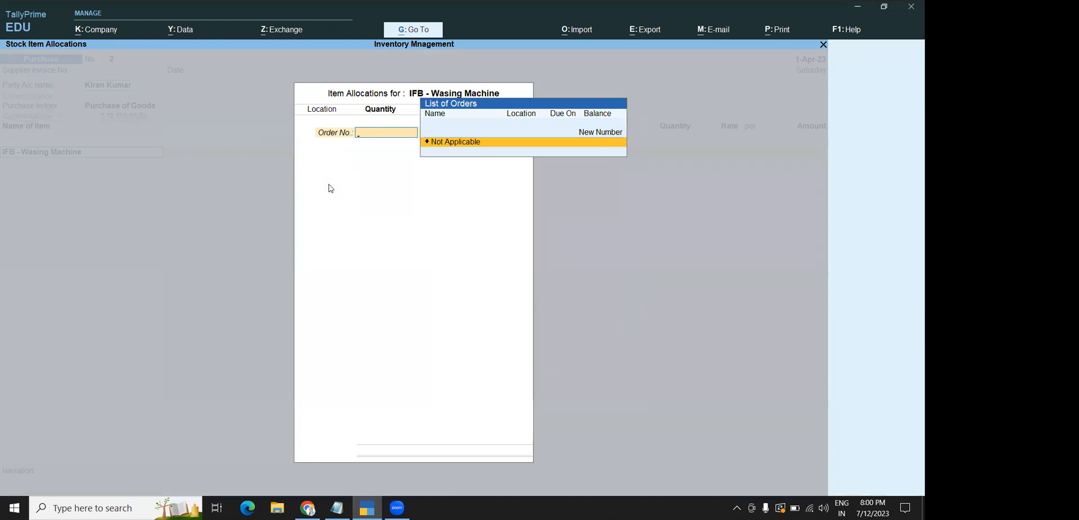
pyautogui.press('Escape')
pyautogui.press('Return')
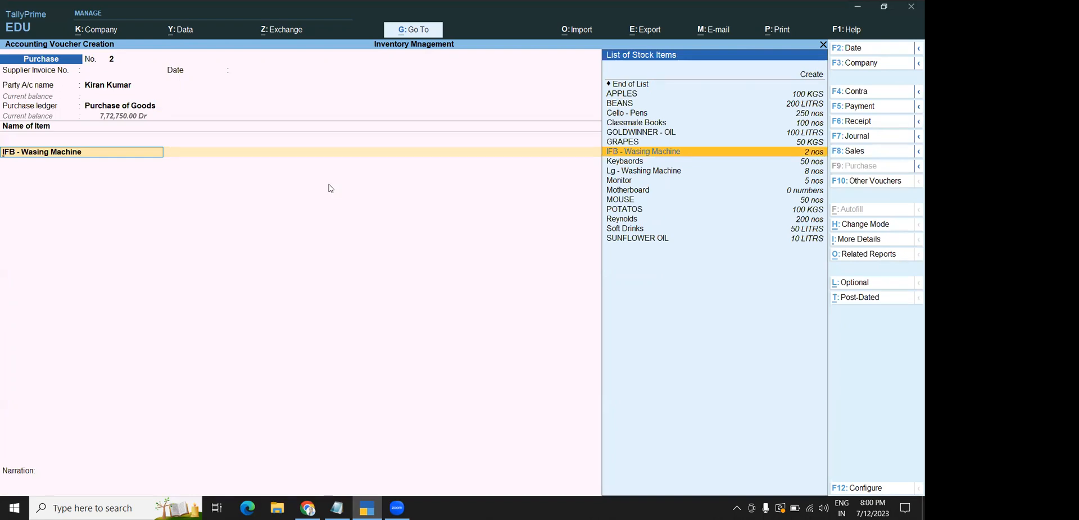
pyautogui.press('Down')
pyautogui.press('Return')
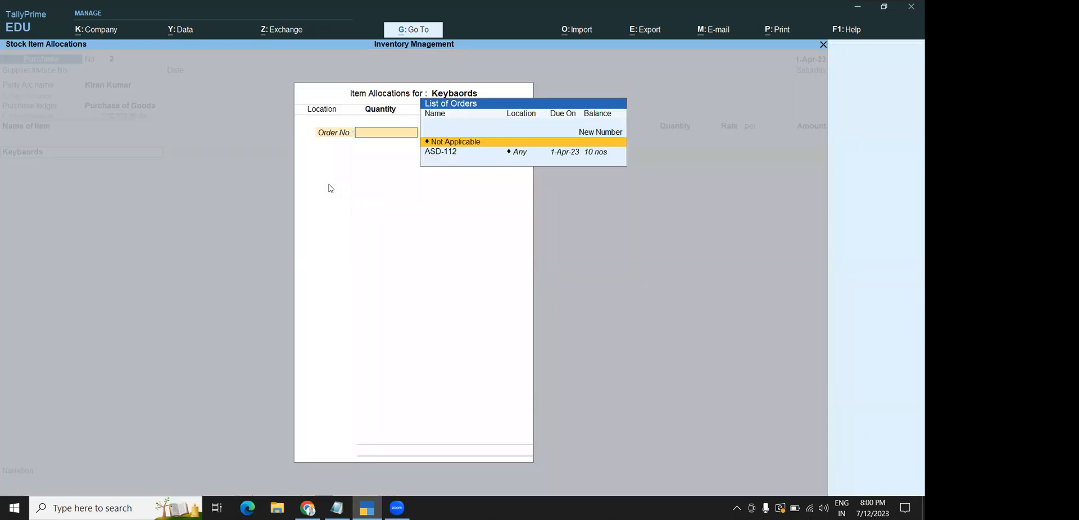
pyautogui.press('Down')
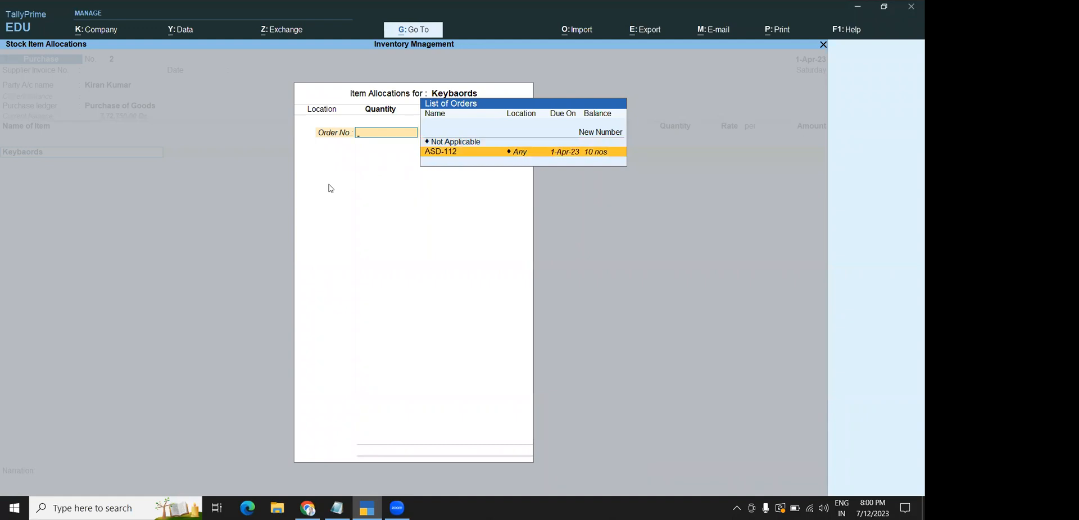
pyautogui.press('Return')
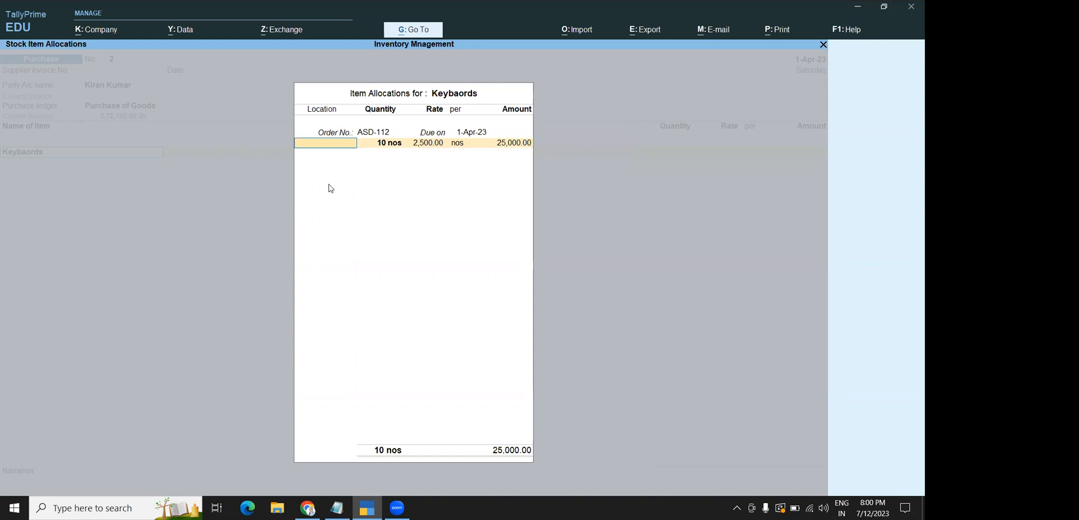
pyautogui.press('Return')
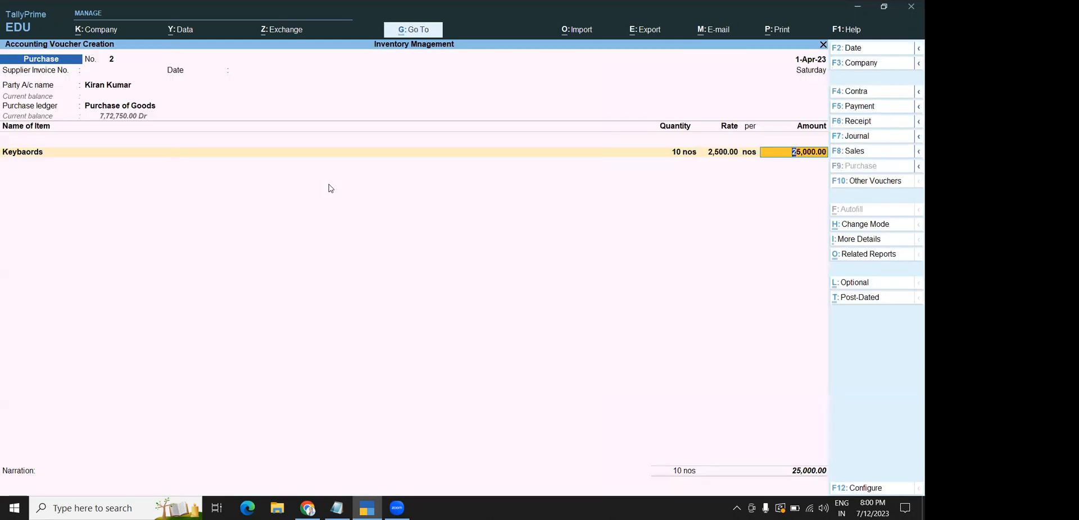
pyautogui.press('Return')
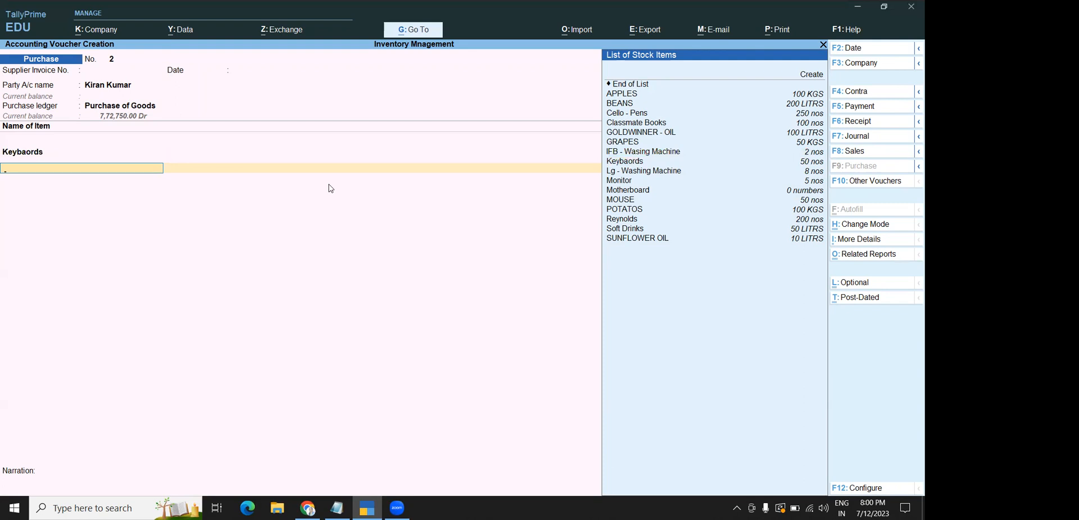
# Add Lg - Washing Machine against order ASD-112 and finish the voucher entry
pyautogui.write('lg')
pyautogui.press('Return')
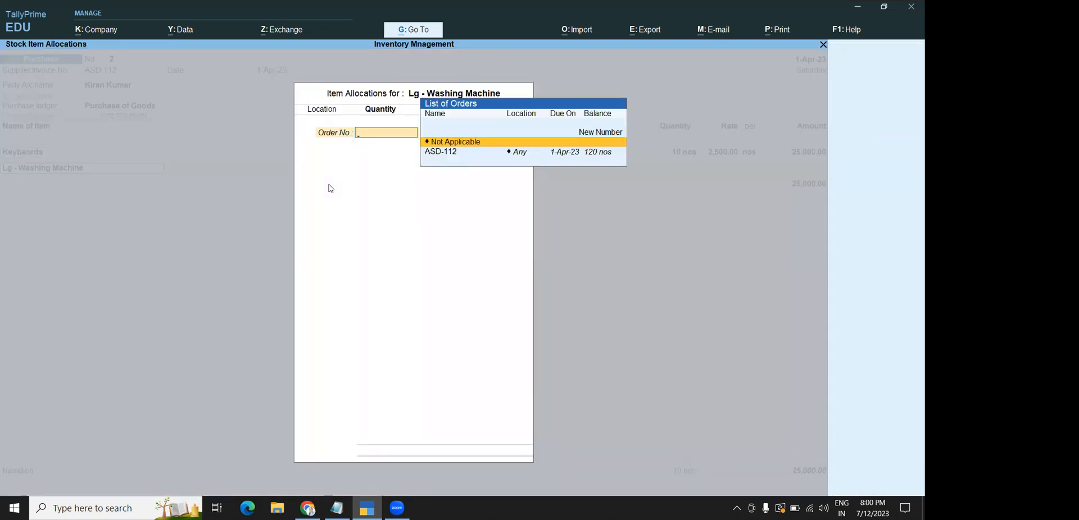
pyautogui.press('Down')
pyautogui.press('Return')
pyautogui.press('Return')
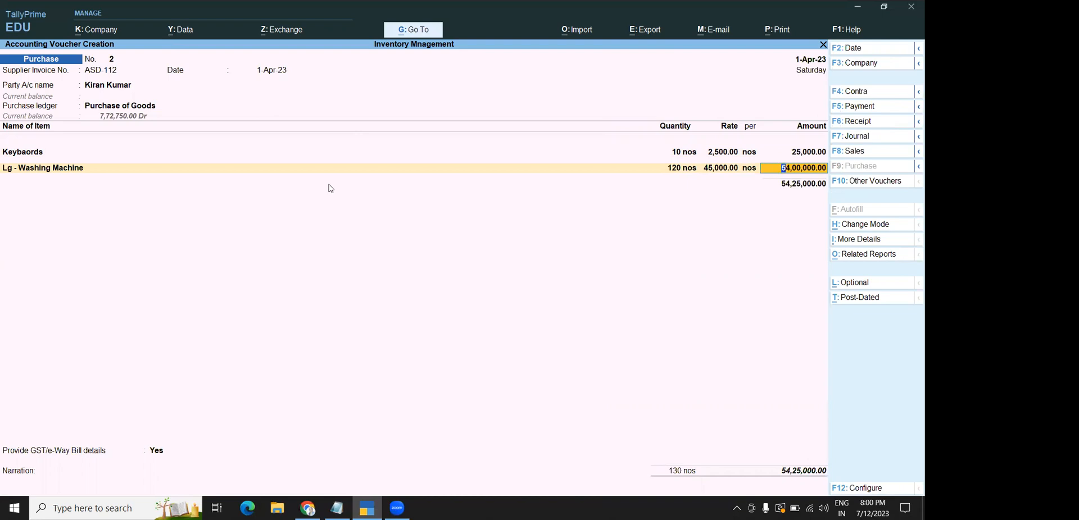
pyautogui.press('Escape')
pyautogui.press('Down')
# Open the 1-Apr-23 Day Book and view the existing purchase entry without changes
pyautogui.press('Return')
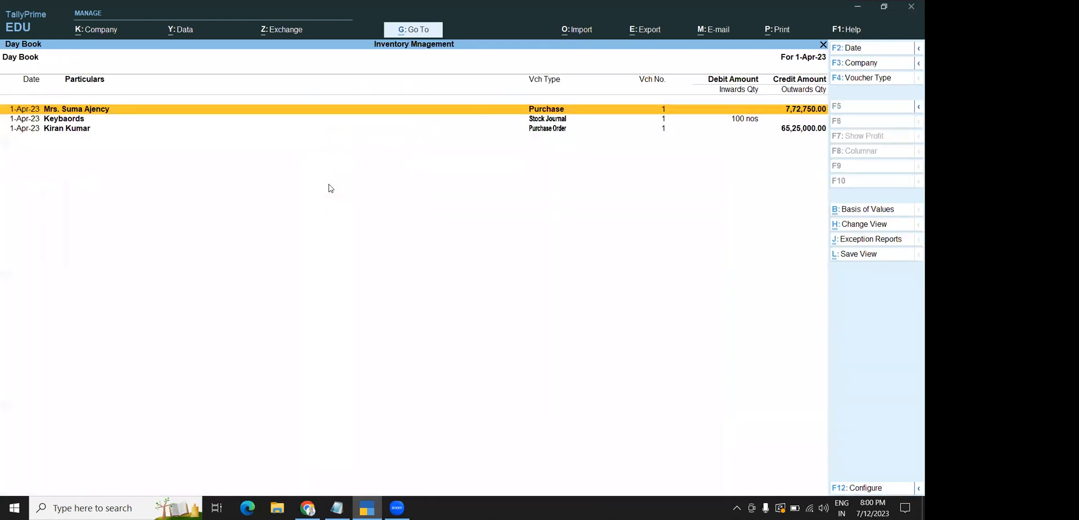
pyautogui.press('Return')
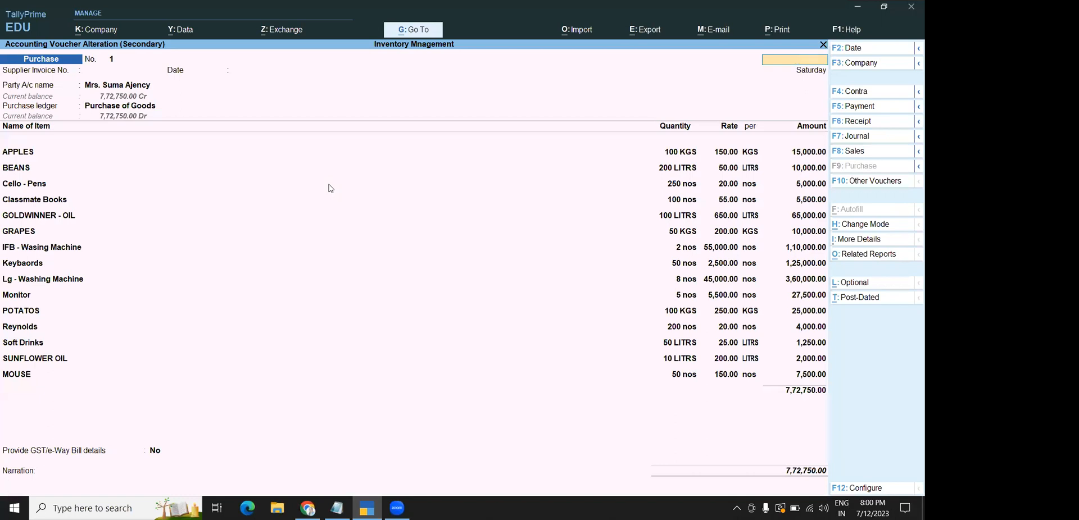
pyautogui.press('Escape')
pyautogui.press('Return')
# Open Purchase Order No. 1 (ASD-112, 330 nos, 65,25,000.00) and quit without altering it
pyautogui.press('Down')
pyautogui.press('Down')
pyautogui.press('Return')
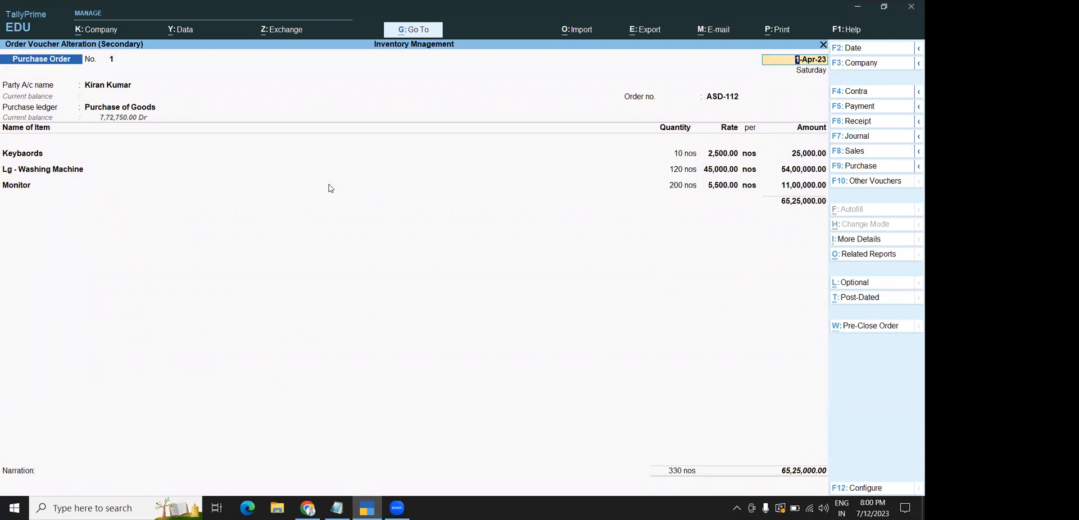
pyautogui.press('BackSpace')
pyautogui.press('Escape')
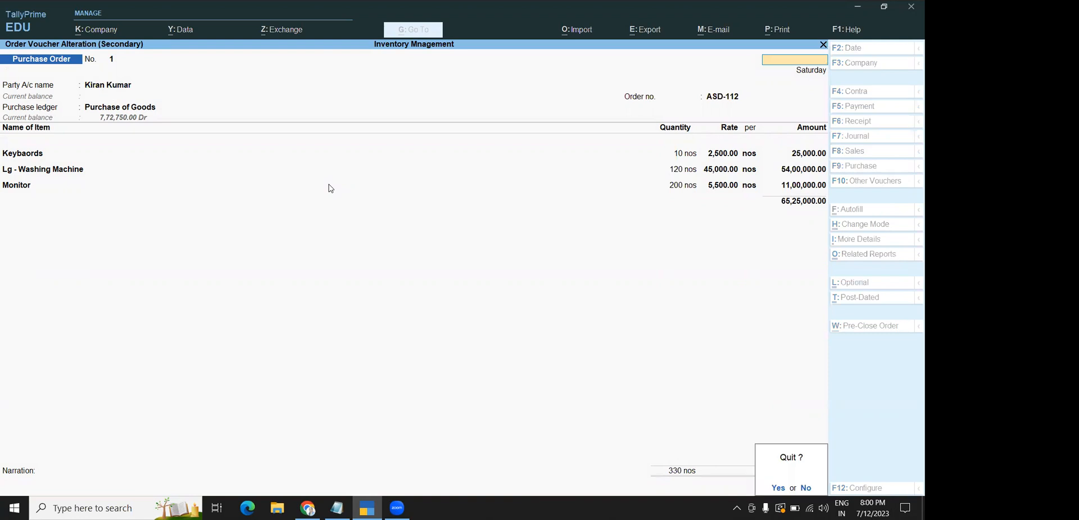
pyautogui.press('y')
pyautogui.press('Return')
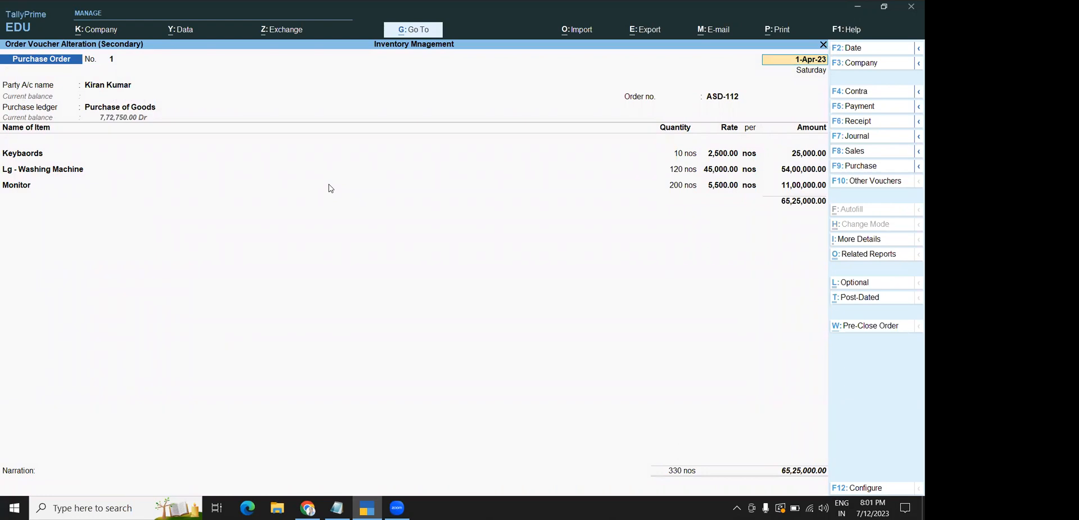
pyautogui.press('Escape')
pyautogui.press('y')
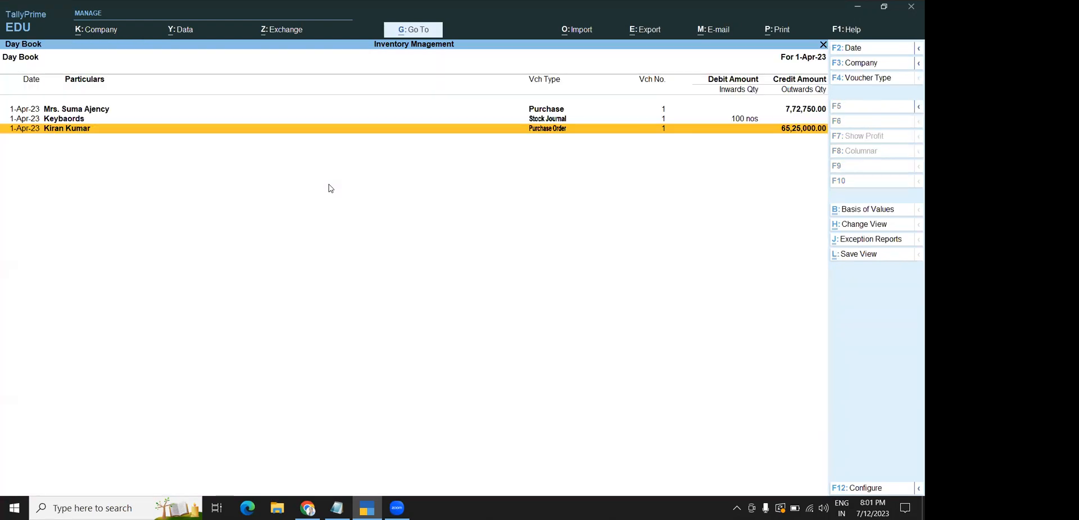
pyautogui.press('Escape')
# Draft a purchase order for the supplier with Purchase of Goods and Lg - Washing Machine, then discard it
pyautogui.press('Up')
pyautogui.press('Return')
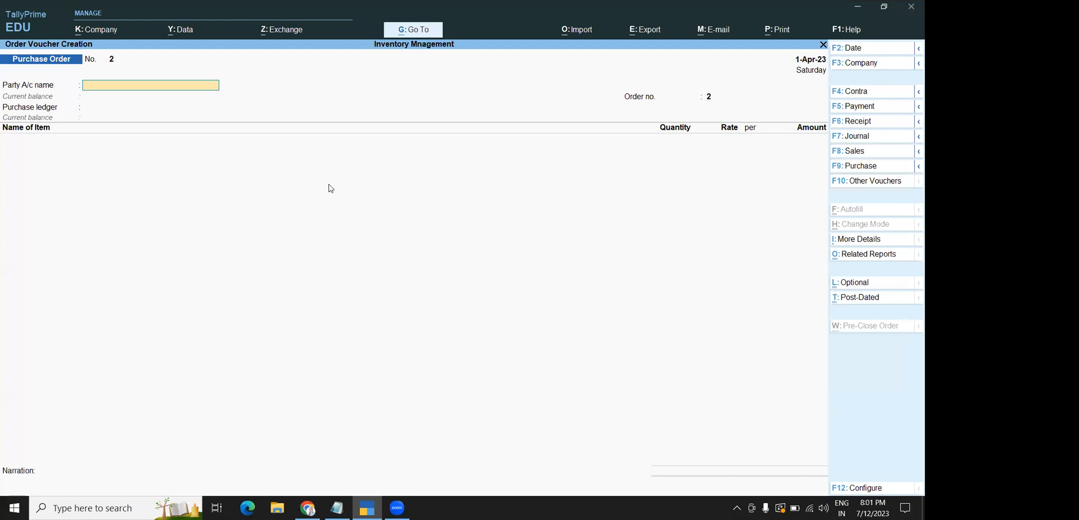
pyautogui.press('Return')
pyautogui.press('Escape')
pyautogui.press('y')
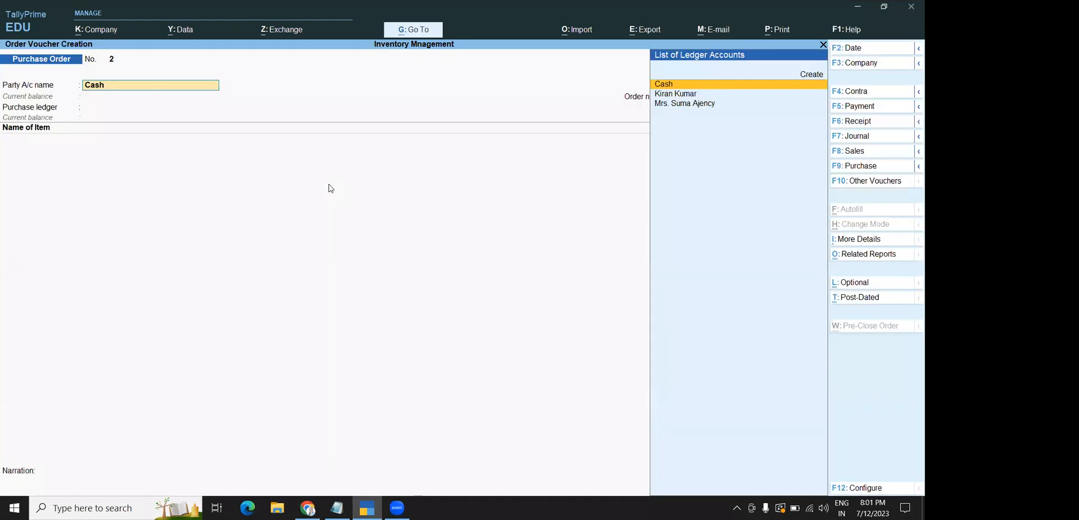
pyautogui.press('Down')
pyautogui.press('Down')
pyautogui.press('Up')
pyautogui.press('Return')
pyautogui.press('Return')
pyautogui.press('Return')
pyautogui.press('Return')
pyautogui.press('Return')
pyautogui.press('Return')
pyautogui.press('Return')
pyautogui.press('Return')
pyautogui.press('Return')
pyautogui.press('Return')
pyautogui.press('Return')
pyautogui.press('Return')
pyautogui.press('Return')
pyautogui.press('Return')
pyautogui.press('Return')
pyautogui.press('Return')
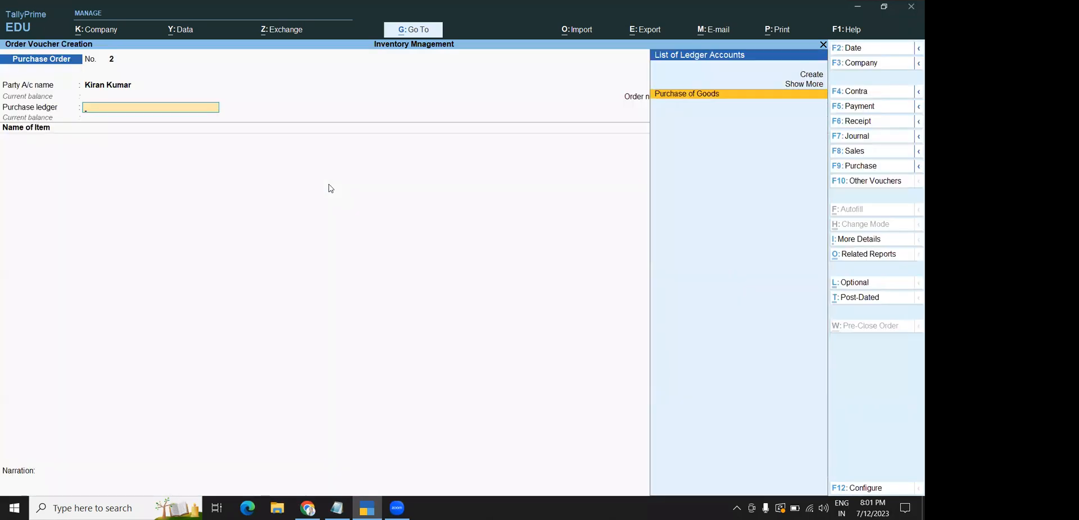
pyautogui.press('Return')
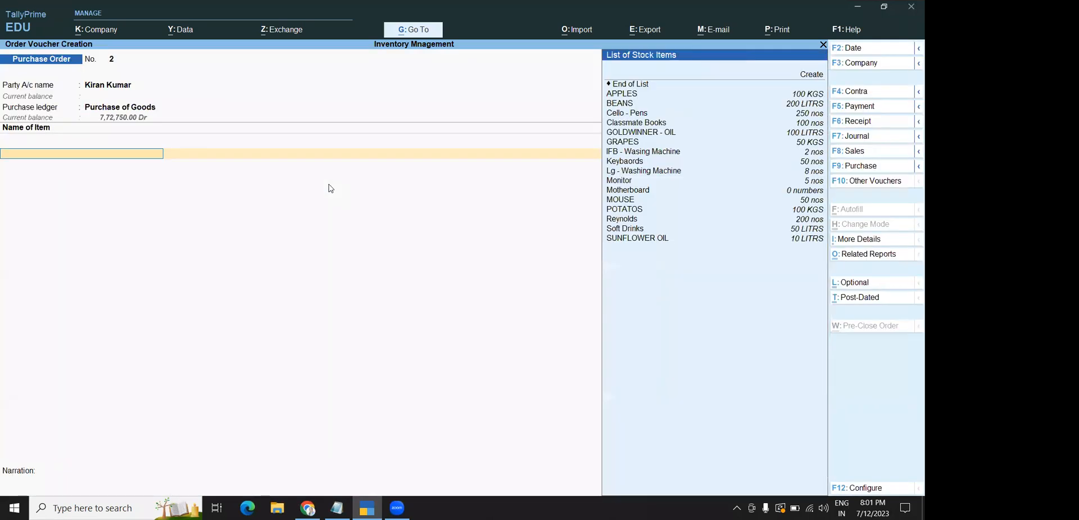
pyautogui.press('Down')
pyautogui.press('Down')
pyautogui.press('Down')
pyautogui.press('Down')
pyautogui.press('Down')
pyautogui.press('Down')
pyautogui.press('Down')
pyautogui.press('Down')
pyautogui.press('Down')
pyautogui.press('Down')
pyautogui.press('Down')
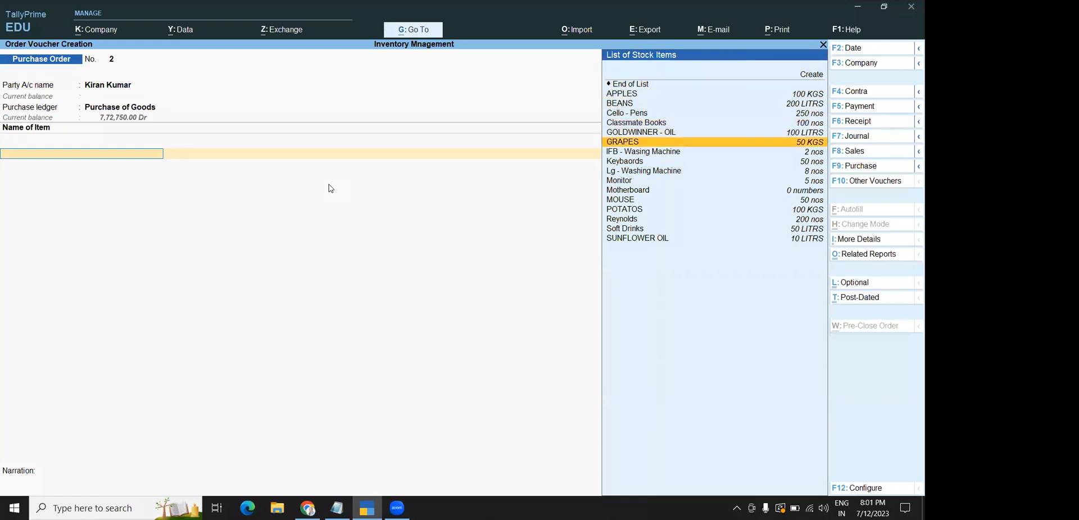
pyautogui.press('Return')
pyautogui.press('Return')
pyautogui.press('Return')
pyautogui.press('Escape')
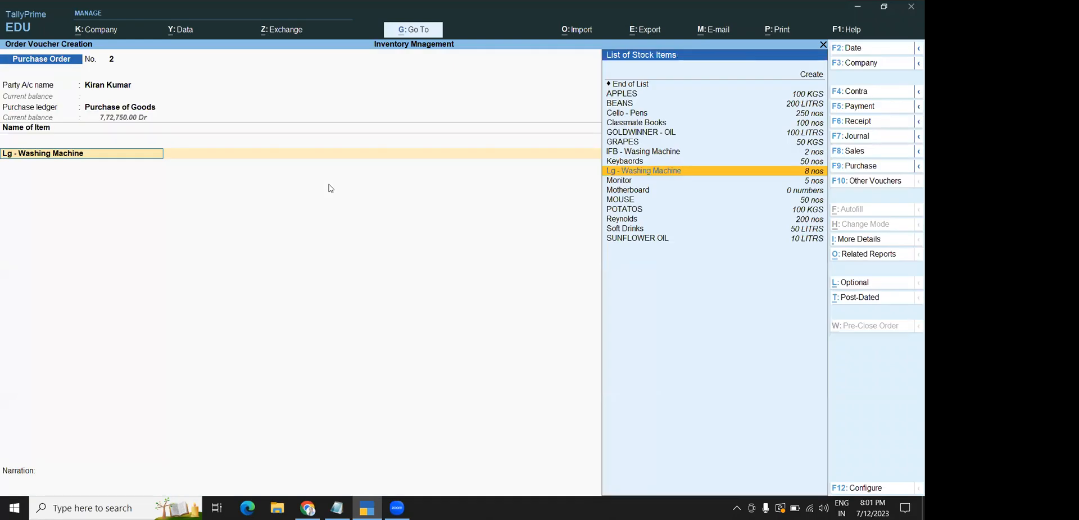
pyautogui.press('Escape')
pyautogui.press('Escape')
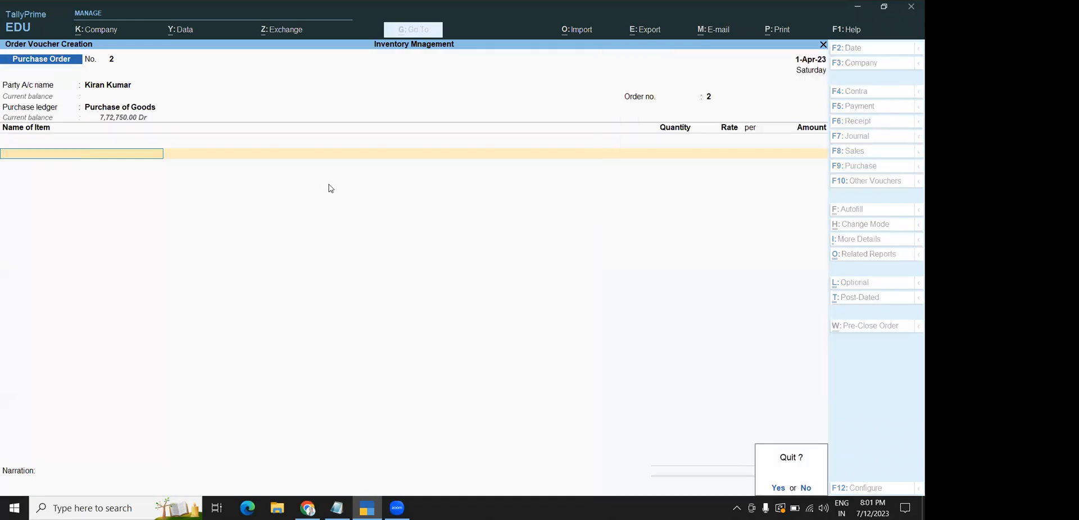
pyautogui.press('y')
# Begin a fresh order and abandon the party choice, leaving blank Purchase Order No. 2
pyautogui.press('Return')
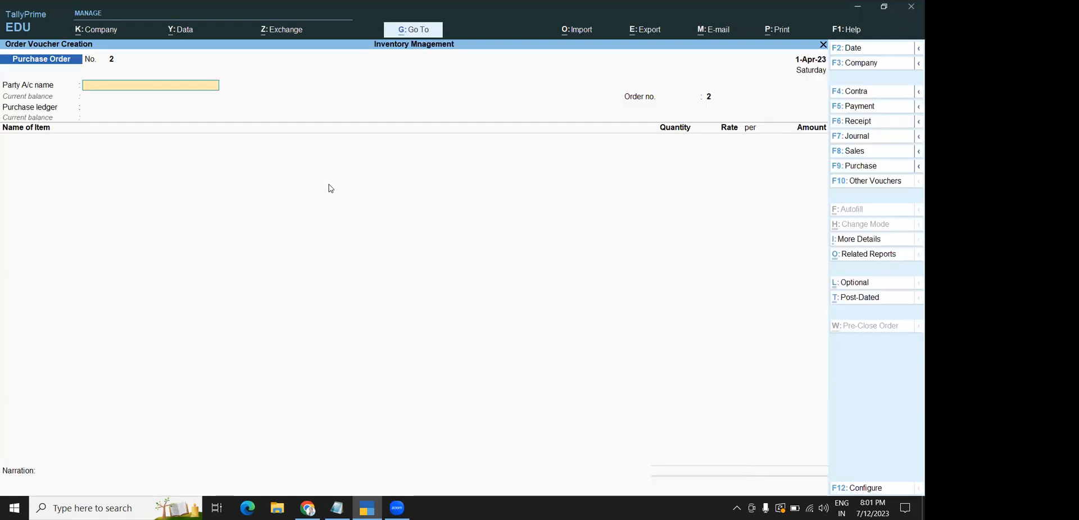
pyautogui.press('Return')
pyautogui.press('Escape')
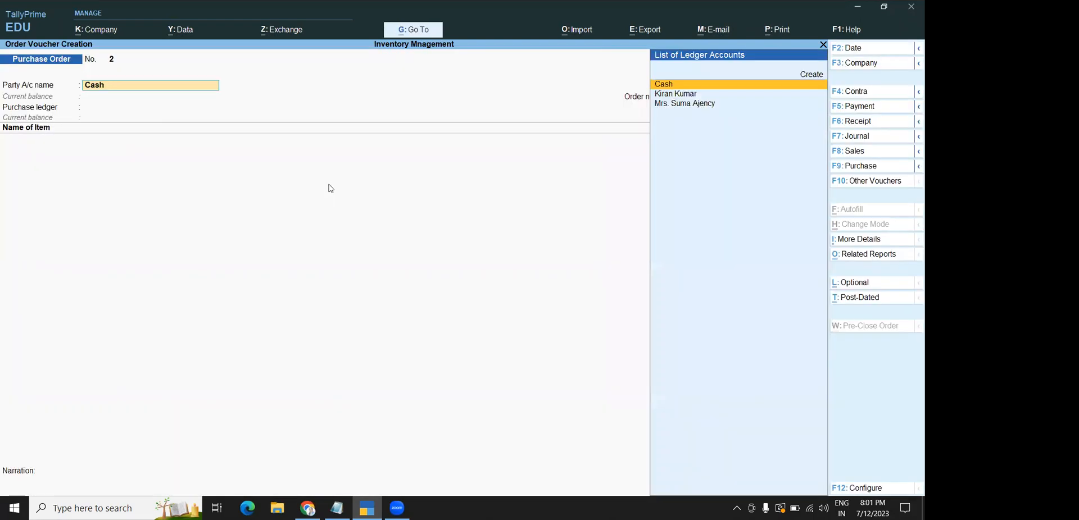
pyautogui.press('Up')
pyautogui.press('Down')
pyautogui.press('Down')
pyautogui.press('Down')
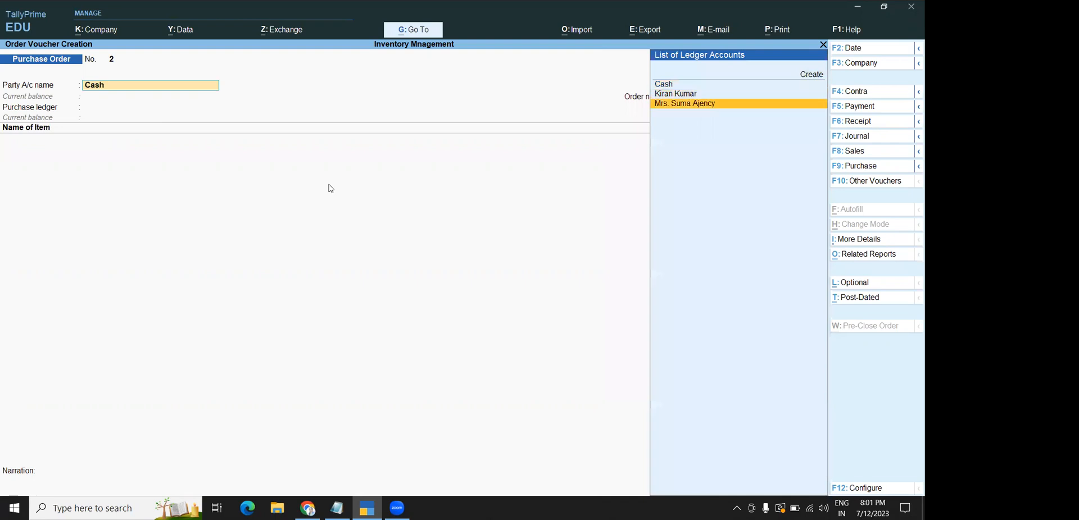
pyautogui.press('Up')
pyautogui.press('Up')
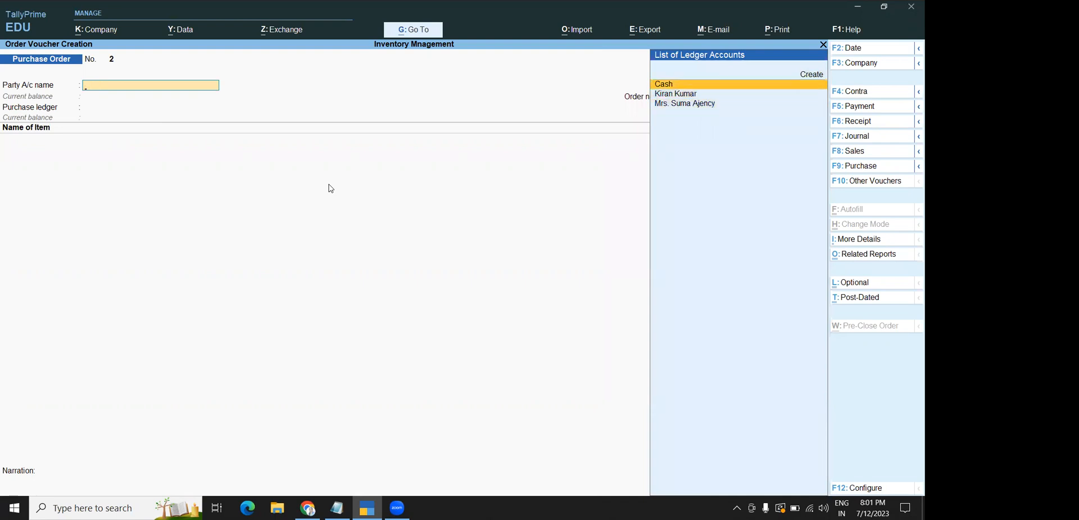
pyautogui.press('Escape')
pyautogui.press('Return')
pyautogui.press('Return')
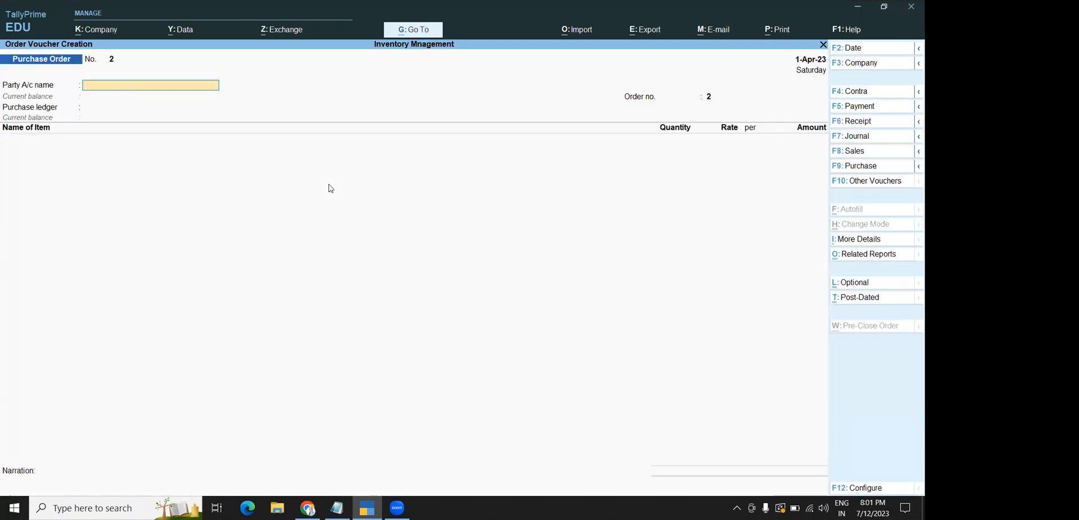
# Switch to a Purchase voucher for the supplier and bill 120 Lg - Washing Machine against ASD-112
pyautogui.click(851, 184)
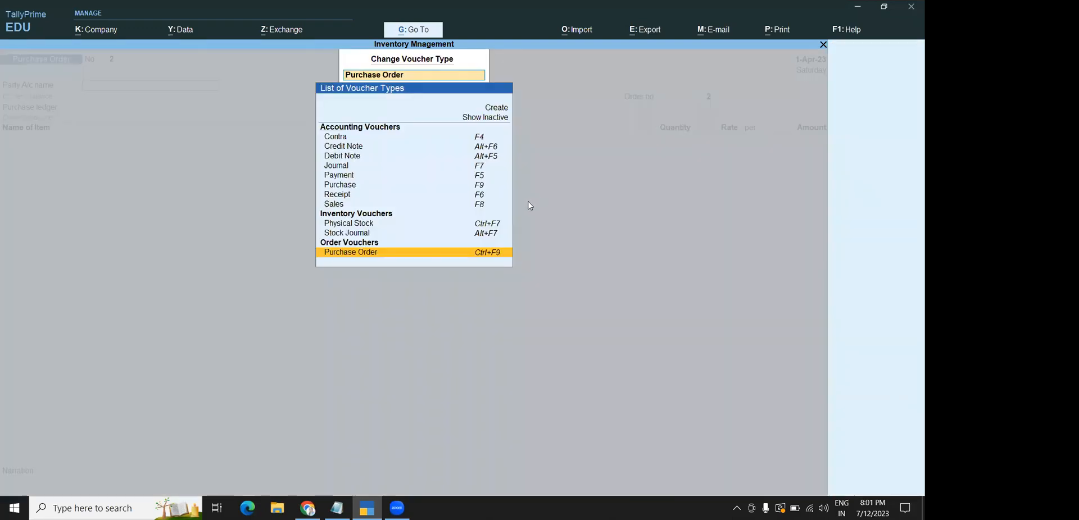
pyautogui.click(340, 185)
pyautogui.press('Return')
pyautogui.press('Return')
pyautogui.press('Down')
pyautogui.press('Return')
pyautogui.press('Return')
pyautogui.press('Return')
pyautogui.press('Return')
pyautogui.press('Return')
pyautogui.press('Return')
pyautogui.press('Return')
pyautogui.press('Return')
pyautogui.press('Return')
pyautogui.press('Return')
pyautogui.press('Return')
pyautogui.press('Return')
pyautogui.press('Return')
pyautogui.press('Return')
pyautogui.press('Return')
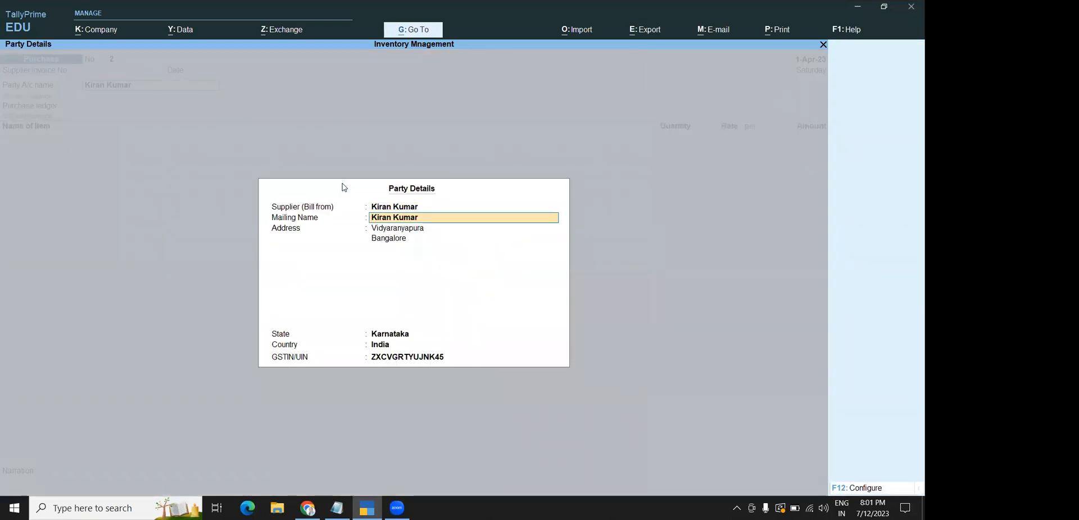
pyautogui.press('Return')
pyautogui.press('Down')
pyautogui.press('Down')
pyautogui.press('Down')
pyautogui.press('Down')
pyautogui.press('Down')
pyautogui.press('Down')
pyautogui.press('Down')
pyautogui.press('Down')
pyautogui.press('Down')
pyautogui.press('Down')
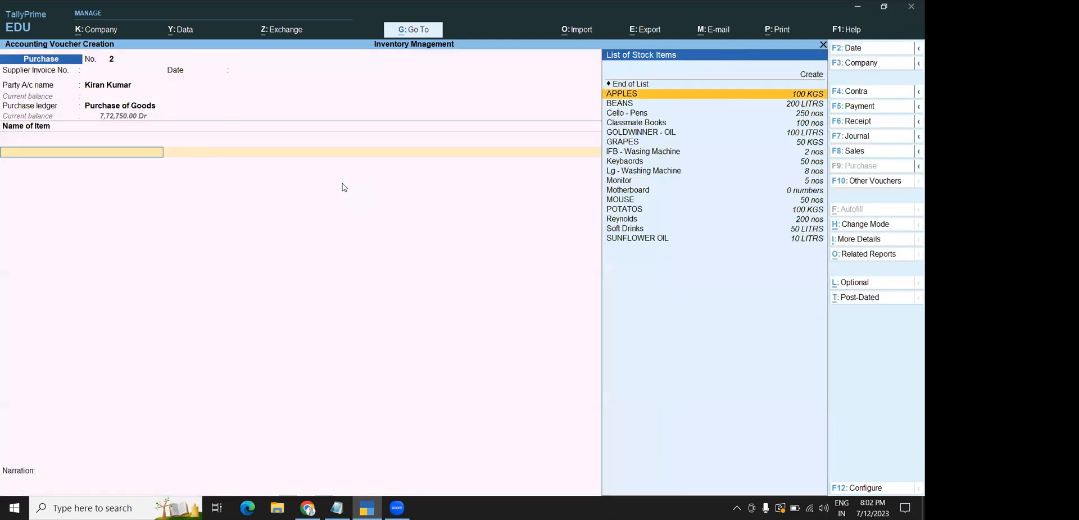
pyautogui.press('Return')
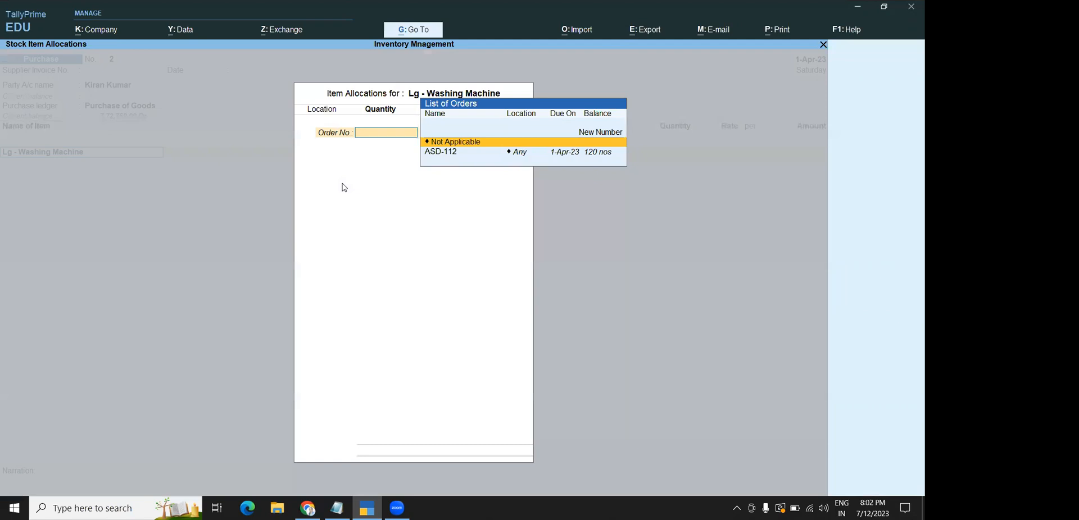
pyautogui.press('Down')
pyautogui.press('Return')
pyautogui.press('Return')
pyautogui.press('Return')
pyautogui.press('Return')
pyautogui.press('Return')
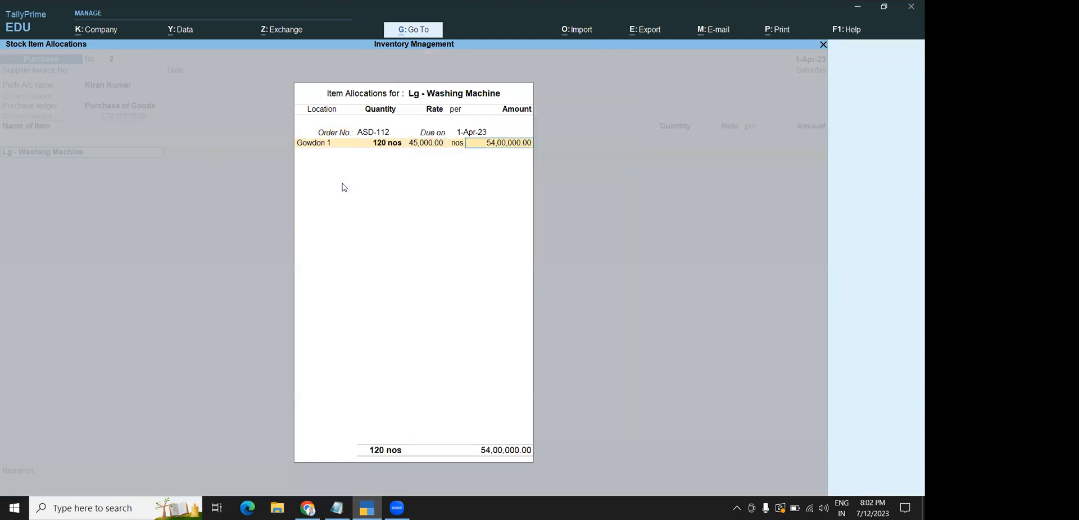
pyautogui.press('Return')
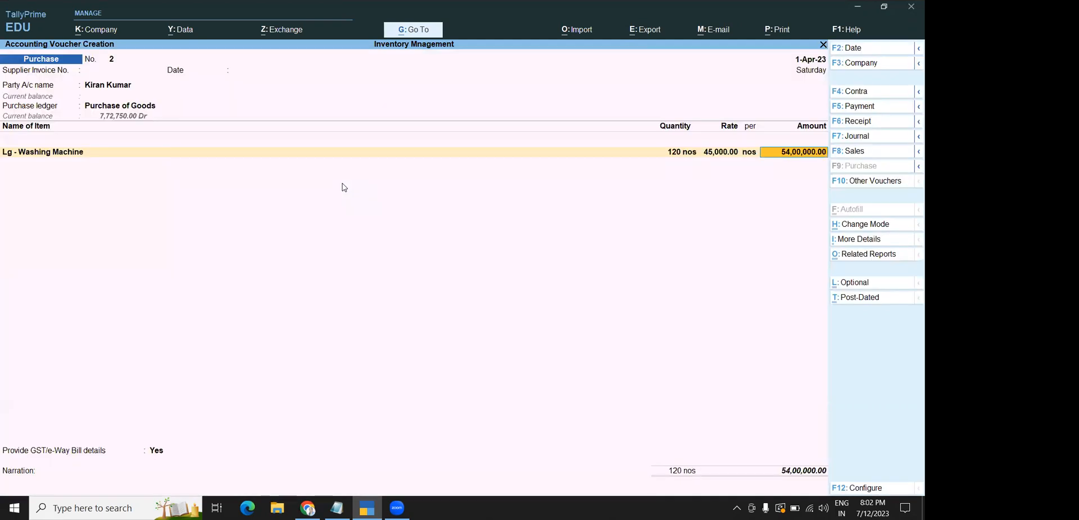
# Add 200 Monitor against order ASD-112, bringing the voucher total to 65,00,000.00
pyautogui.press('Return')
pyautogui.write('MO')
pyautogui.press('Down')
pyautogui.press('Up')
pyautogui.press('Up')
pyautogui.press('Return')
pyautogui.press('Down')
pyautogui.press('Return')
pyautogui.press('Return')
pyautogui.press('Return')
pyautogui.press('Return')
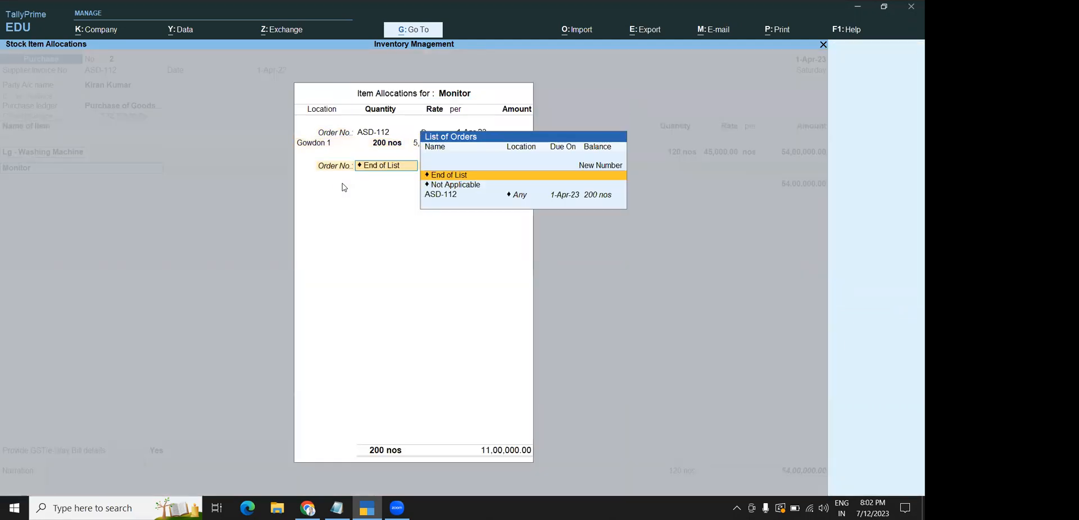
pyautogui.press('Return')
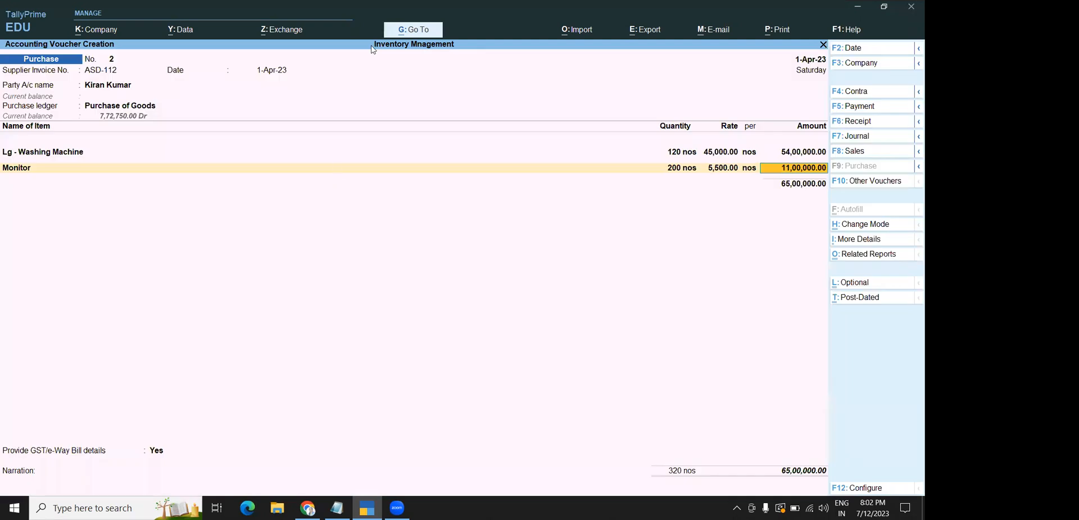
pyautogui.click(737, 291)
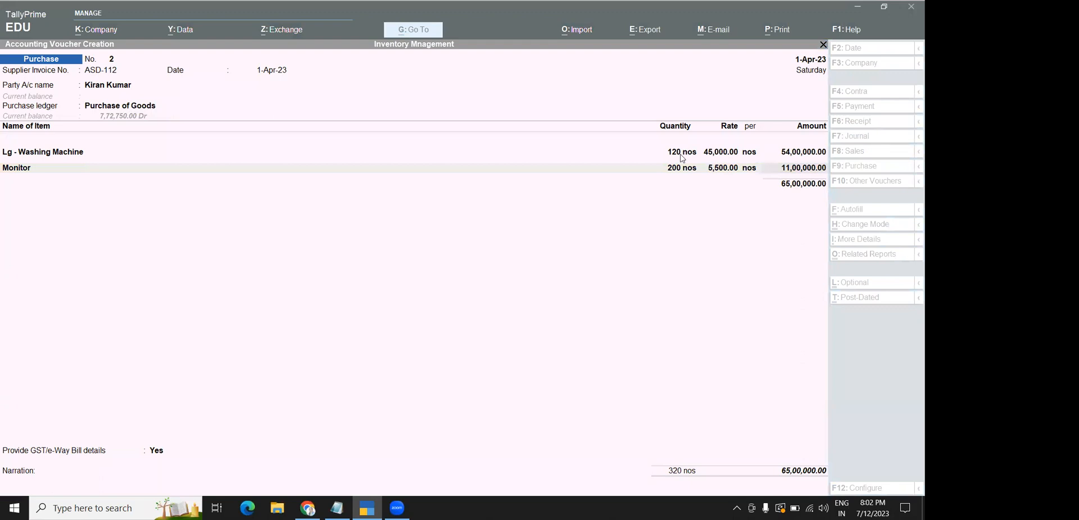
pyautogui.click(600, 255)
# Save the purchase voucher with Ctrl+A and quit voucher entry
pyautogui.hotkey('ctrl', 'a')
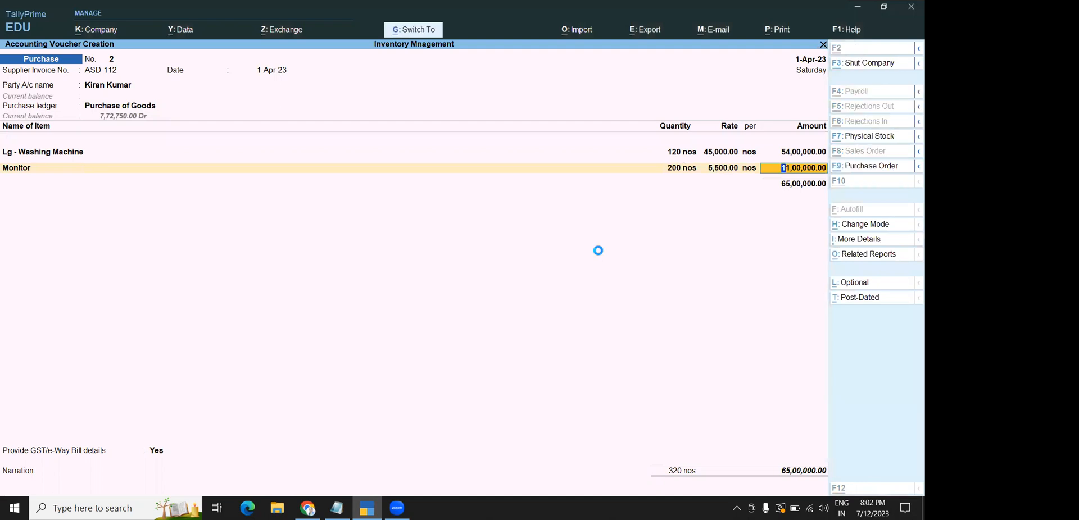
pyautogui.press('Escape')
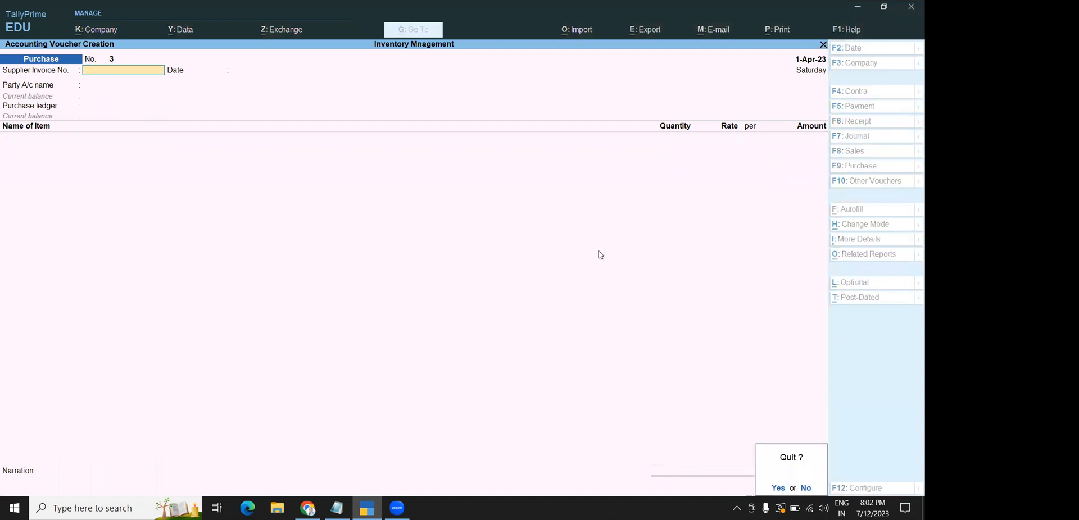
pyautogui.press('y')
# Show Purchase Order Outstandings for All Orders: only 10 Keybaords worth 25,000.00 still due
pyautogui.press('Down')
pyautogui.press('Down')
pyautogui.press('Down')
pyautogui.press('Down')
pyautogui.press('Down')
pyautogui.press('Down')
pyautogui.press('Down')
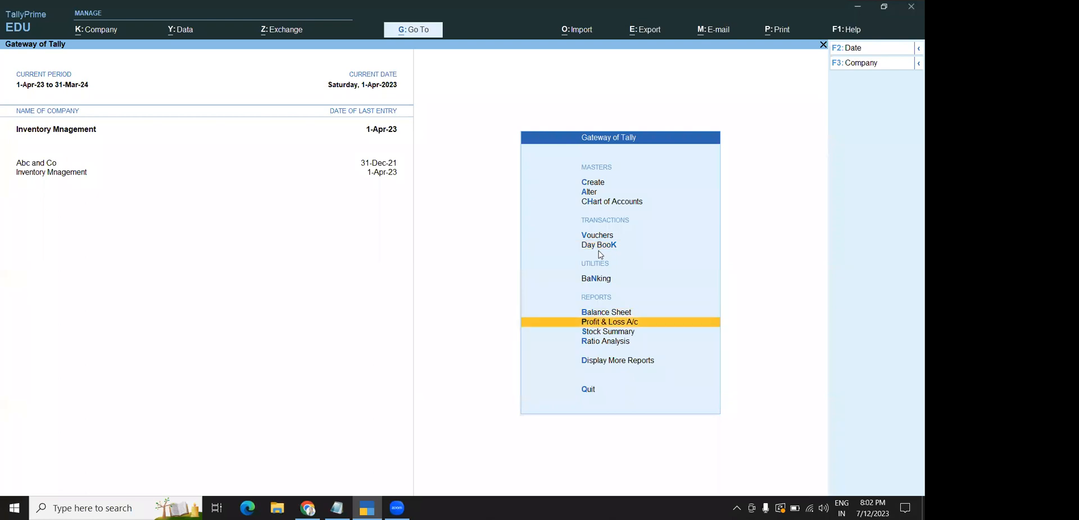
pyautogui.press('Return')
pyautogui.press('Down')
pyautogui.press('Down')
pyautogui.press('Down')
pyautogui.press('Down')
pyautogui.press('Down')
pyautogui.press('Down')
pyautogui.press('Down')
pyautogui.press('Down')
pyautogui.press('Down')
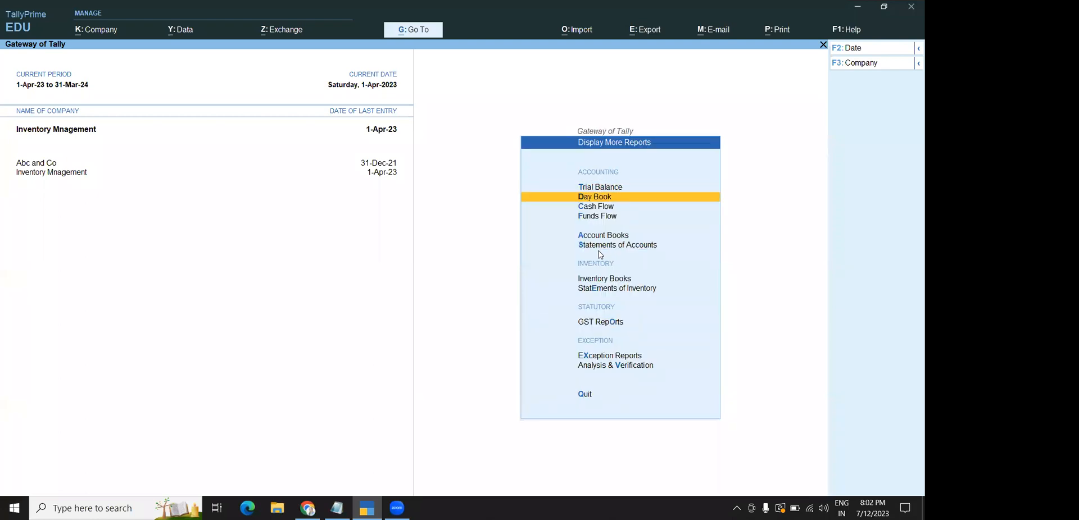
pyautogui.press('Up')
pyautogui.press('Up')
pyautogui.press('Up')
pyautogui.press('Down')
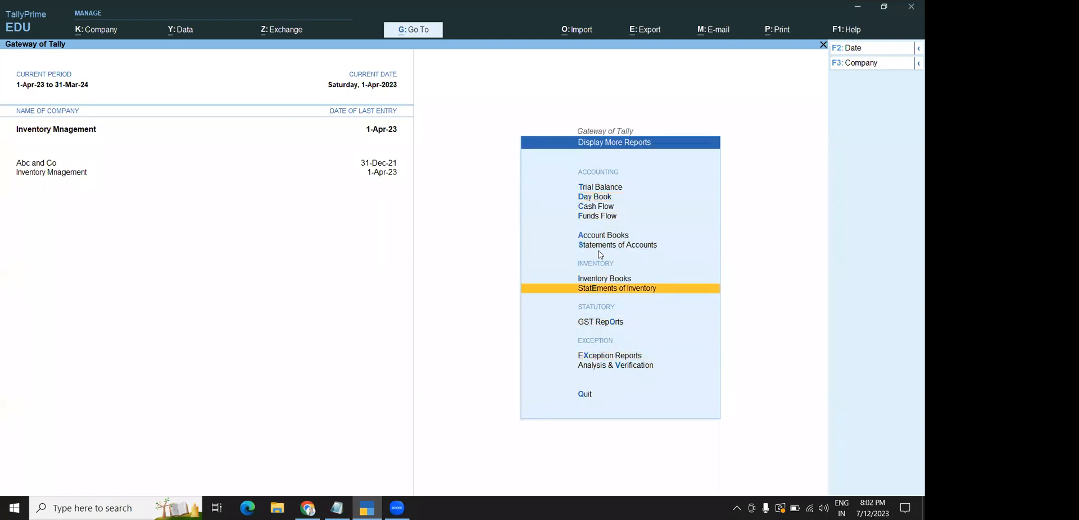
pyautogui.press('Return')
pyautogui.press('Down')
pyautogui.press('Up')
pyautogui.press('Down')
pyautogui.press('Down')
pyautogui.press('Down')
pyautogui.press('Down')
pyautogui.press('Down')
pyautogui.press('Return')
pyautogui.press('Down')
pyautogui.press('Down')
pyautogui.press('Down')
pyautogui.press('Down')
pyautogui.press('Down')
pyautogui.press('Return')
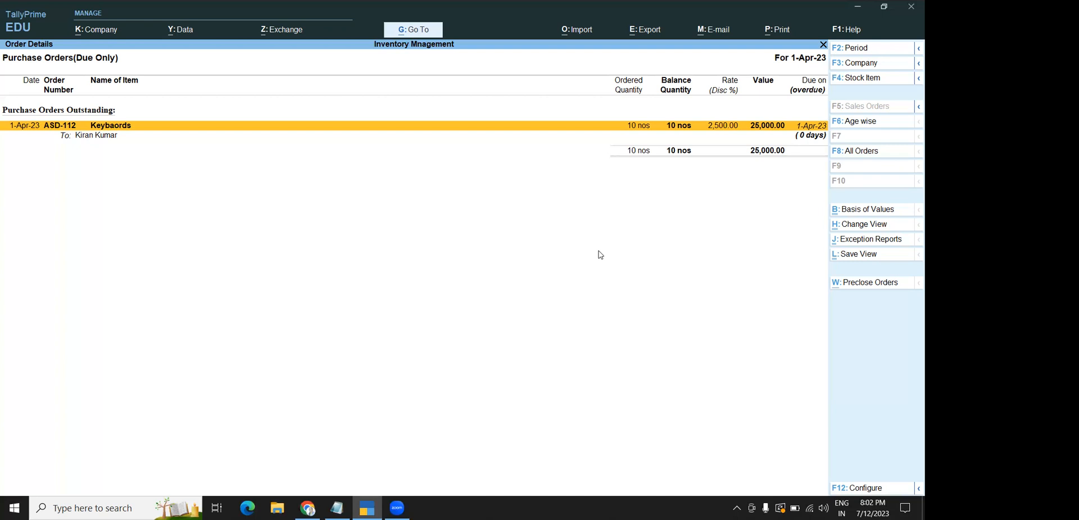
# Close the Purchase Order Outstandings report and return to the Statements of Inventory menu
pyautogui.click(734, 376)
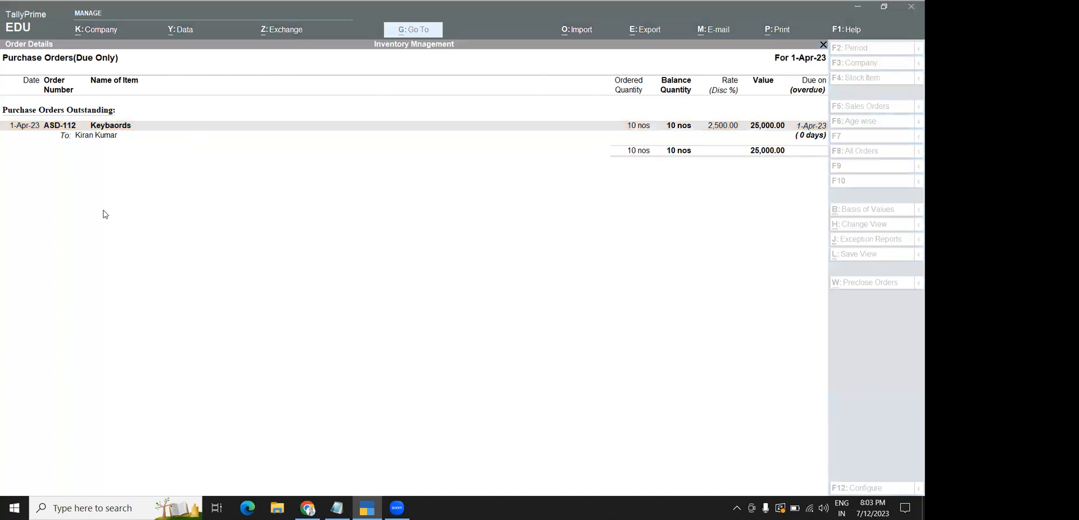
pyautogui.click(255, 338)
pyautogui.press('Escape')
pyautogui.press('Escape')
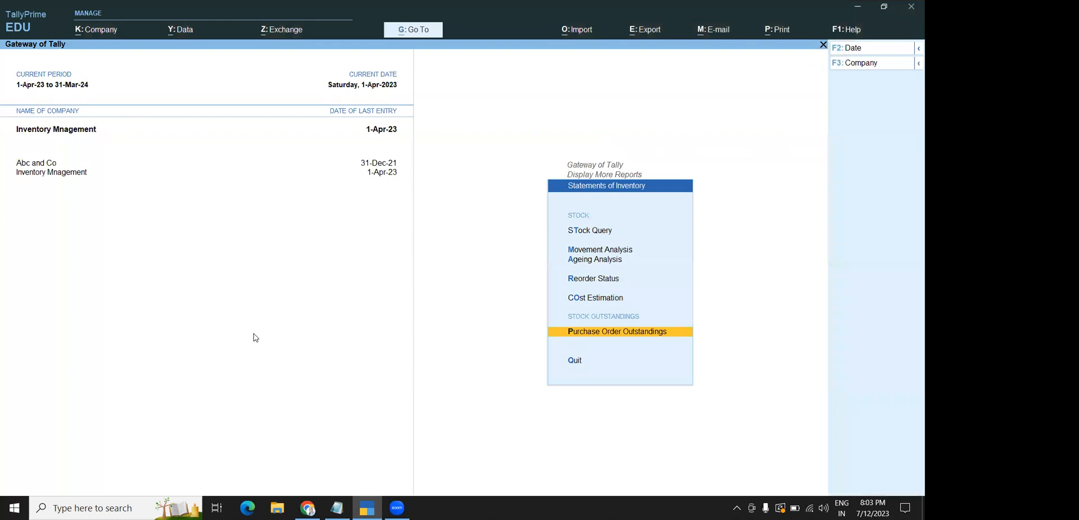
# Back out to the Gateway of Tally and start a new Purchase voucher
pyautogui.press('Escape')
pyautogui.press('Escape')
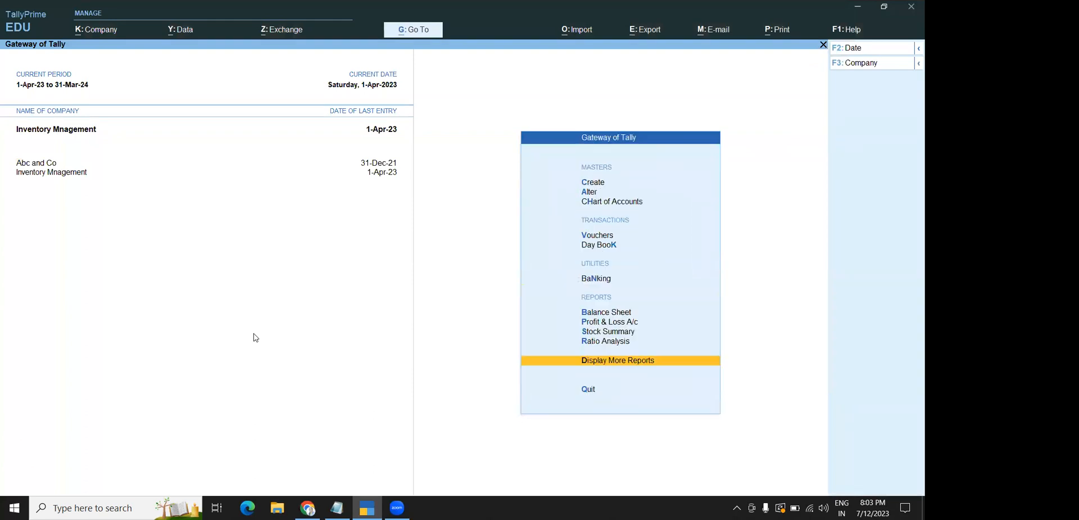
pyautogui.press('Escape')
pyautogui.press('Escape')
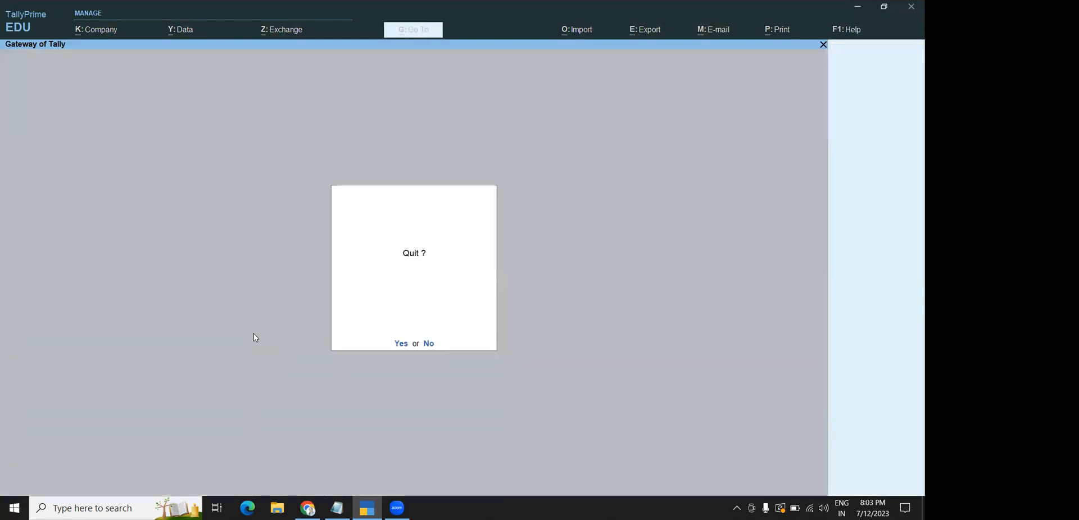
pyautogui.press('Escape')
pyautogui.press('Down')
pyautogui.press('Down')
pyautogui.press('Down')
pyautogui.press('Down')
pyautogui.press('Up')
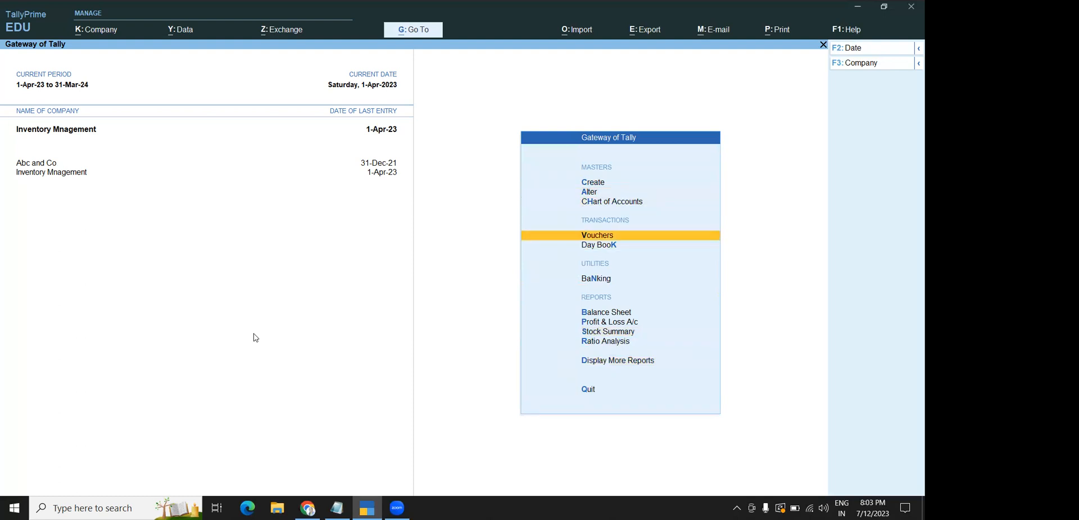
pyautogui.press('Return')
# Enter 10 nos of Keybaords at 2,500 (25,000) from the supplier, allocated against the outstanding order
pyautogui.press('Return')
pyautogui.press('Return')
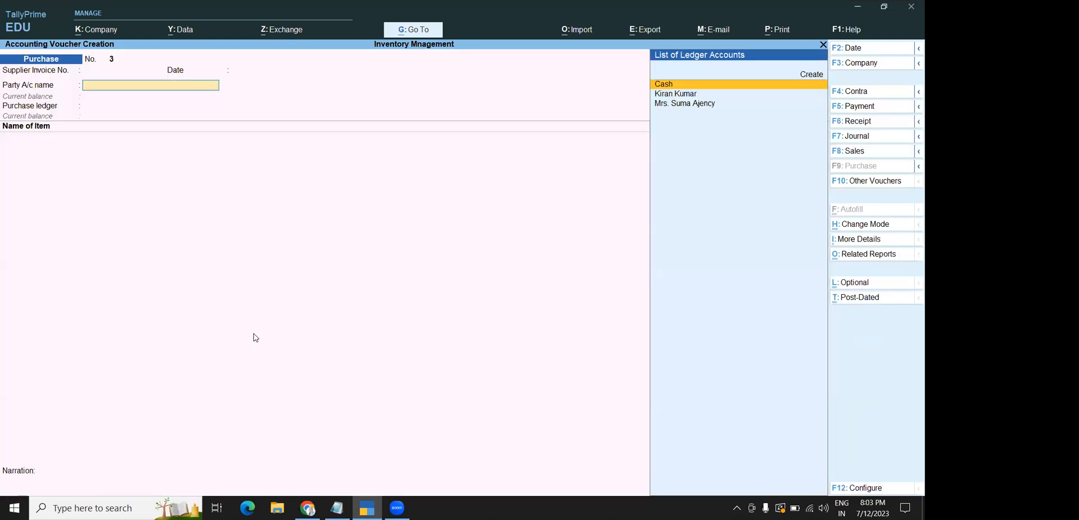
pyautogui.write('k')
pyautogui.press('Return')
pyautogui.press('Return')
pyautogui.press('Return')
pyautogui.press('Return')
pyautogui.press('Return')
pyautogui.press('Return')
pyautogui.press('Return')
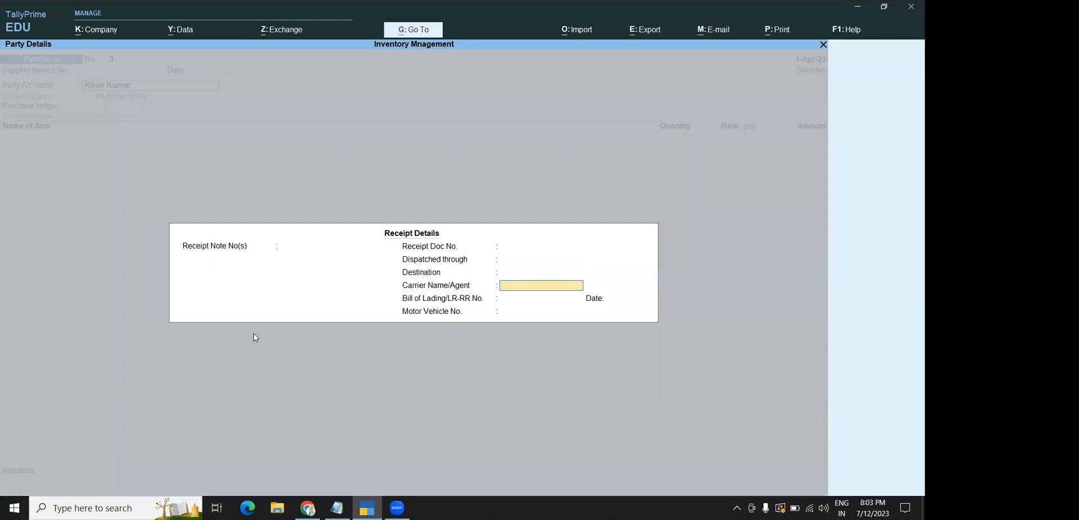
pyautogui.press('Return')
pyautogui.press('Return')
pyautogui.press('Return')
pyautogui.press('Return')
pyautogui.press('Return')
pyautogui.press('Return')
pyautogui.press('Return')
pyautogui.press('Return')
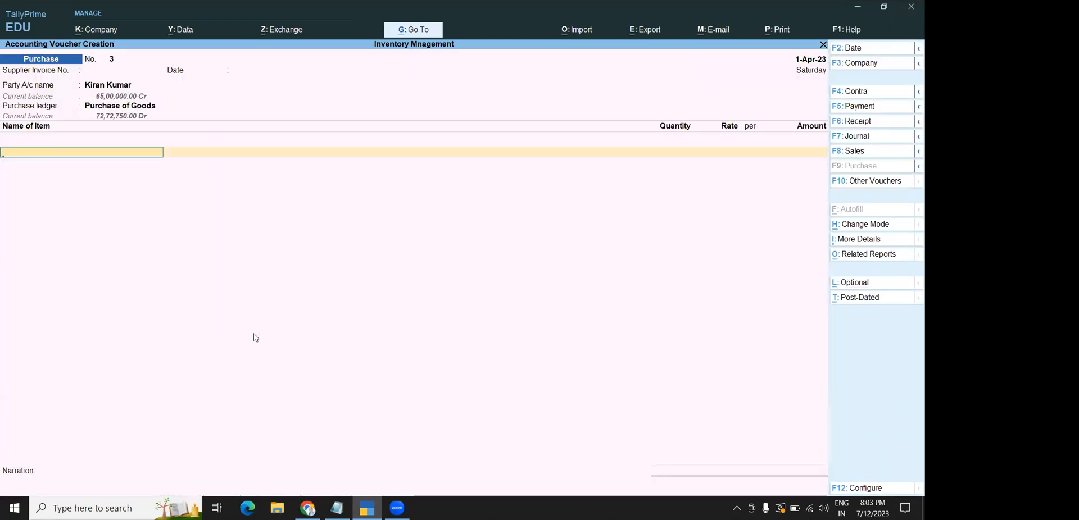
pyautogui.write('k')
pyautogui.press('Return')
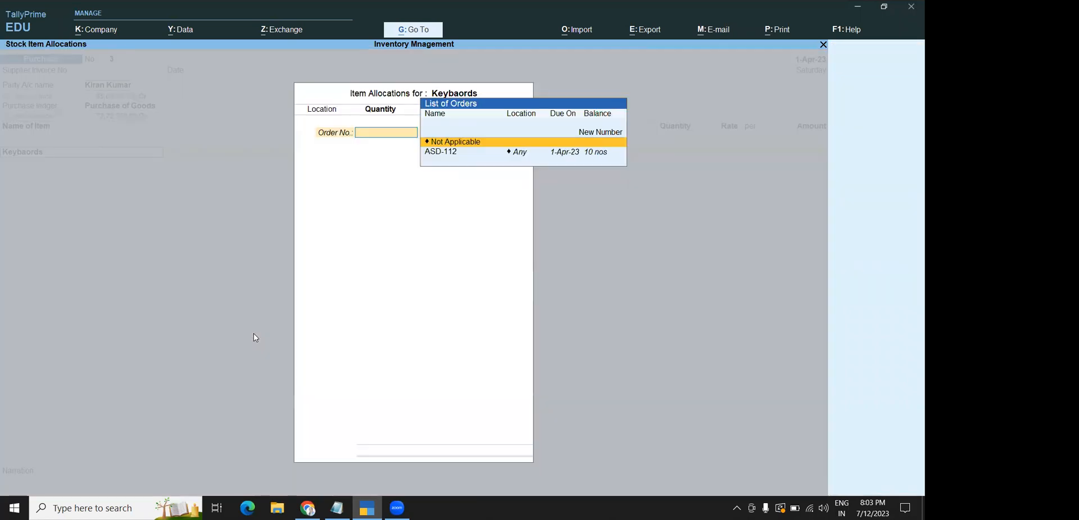
pyautogui.press('Down')
pyautogui.press('Return')
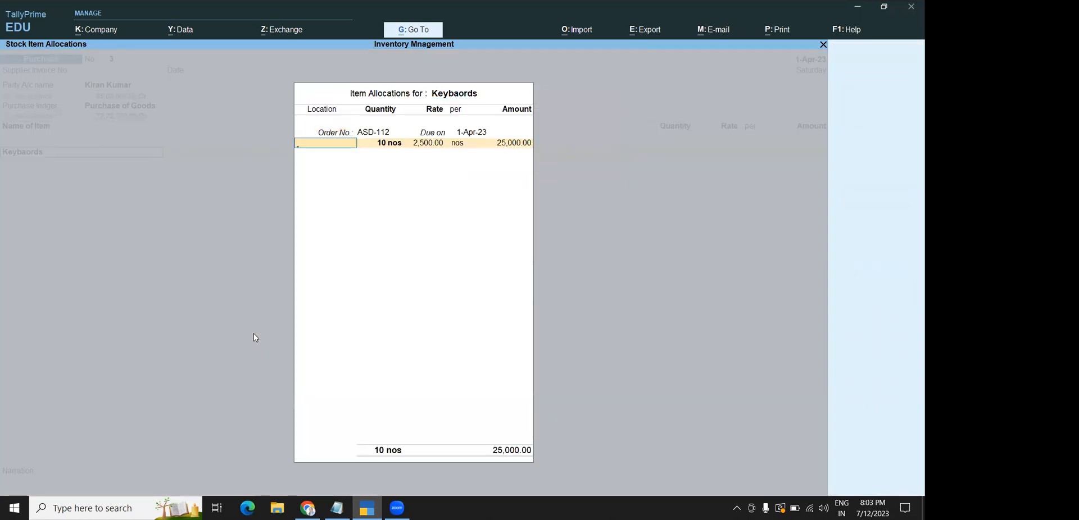
pyautogui.press('Return')
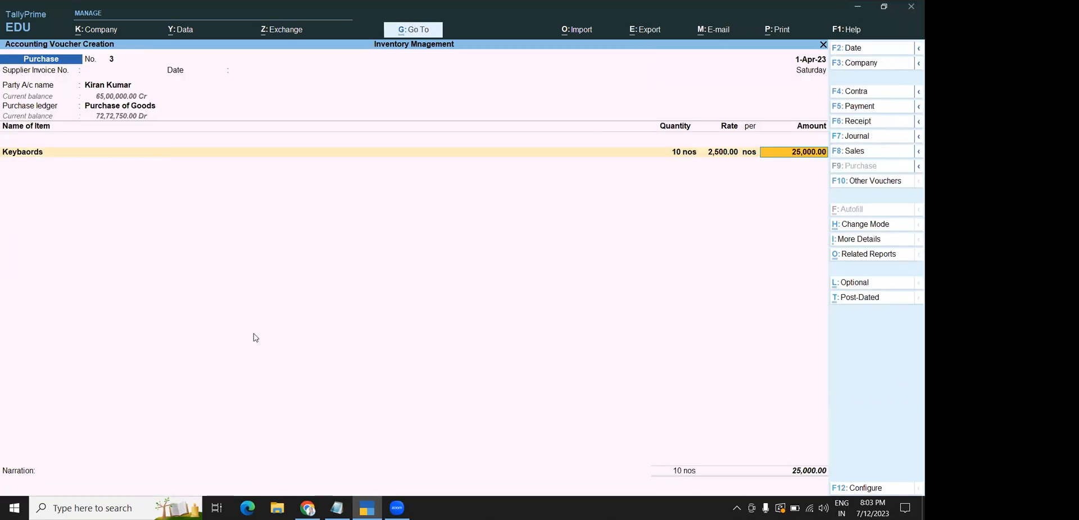
# Save purchase voucher 3 with Ctrl+A and leave voucher entry
pyautogui.press('ctrl')
pyautogui.hotkey('ctrl', 'a')
pyautogui.press('Escape')
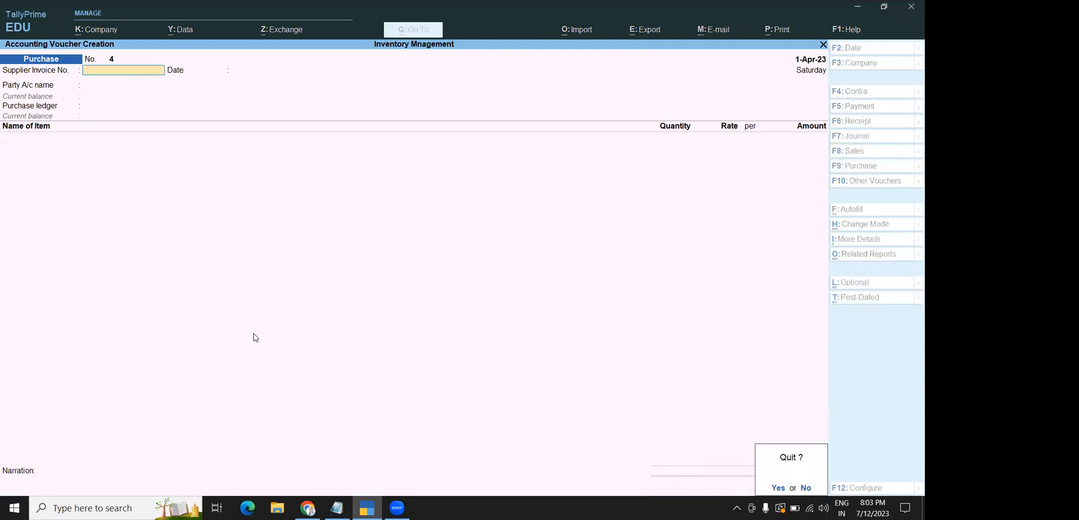
pyautogui.press('Return')
# Show Purchase Order Outstandings for All Orders, confirm no orders remain pending, then close it
pyautogui.press('Down')
pyautogui.press('Down')
pyautogui.press('Down')
pyautogui.press('Down')
pyautogui.press('Down')
pyautogui.press('Down')
pyautogui.press('Down')
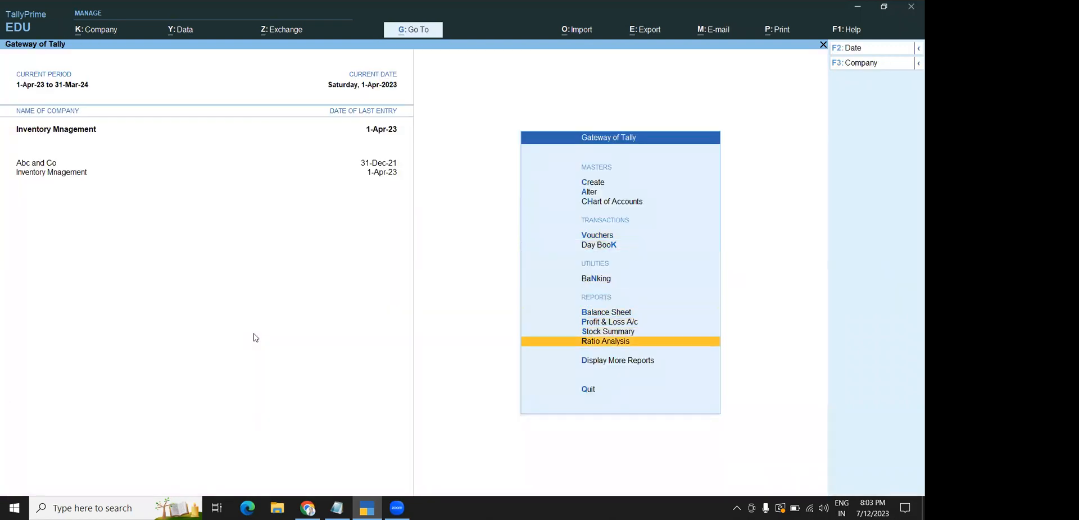
pyautogui.press('Return')
pyautogui.press('Down')
pyautogui.press('Down')
pyautogui.press('Down')
pyautogui.press('Down')
pyautogui.press('Down')
pyautogui.press('Down')
pyautogui.press('Down')
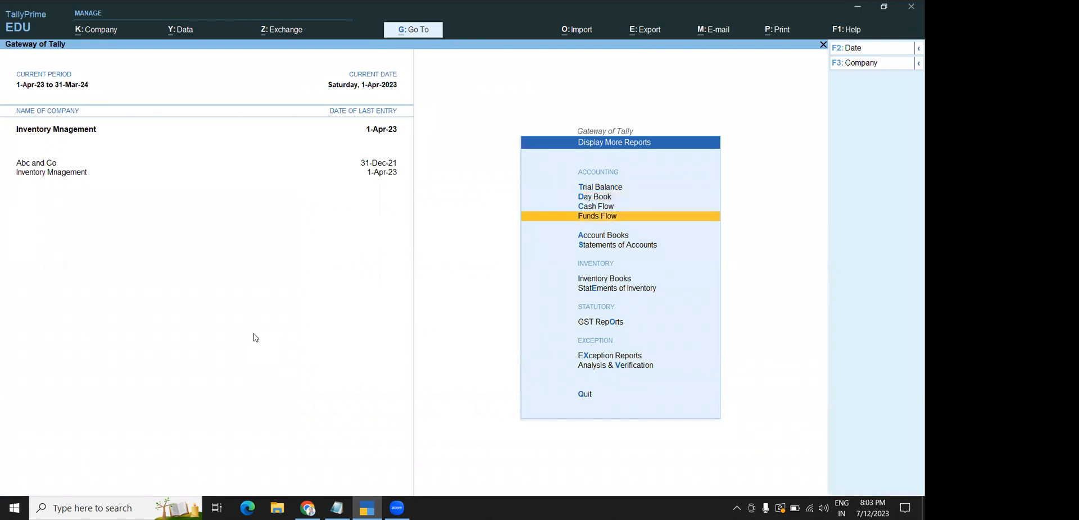
pyautogui.press('Return')
pyautogui.press('Down')
pyautogui.press('Down')
pyautogui.press('Down')
pyautogui.press('Down')
pyautogui.press('Down')
pyautogui.press('Down')
pyautogui.press('Up')
pyautogui.press('Return')
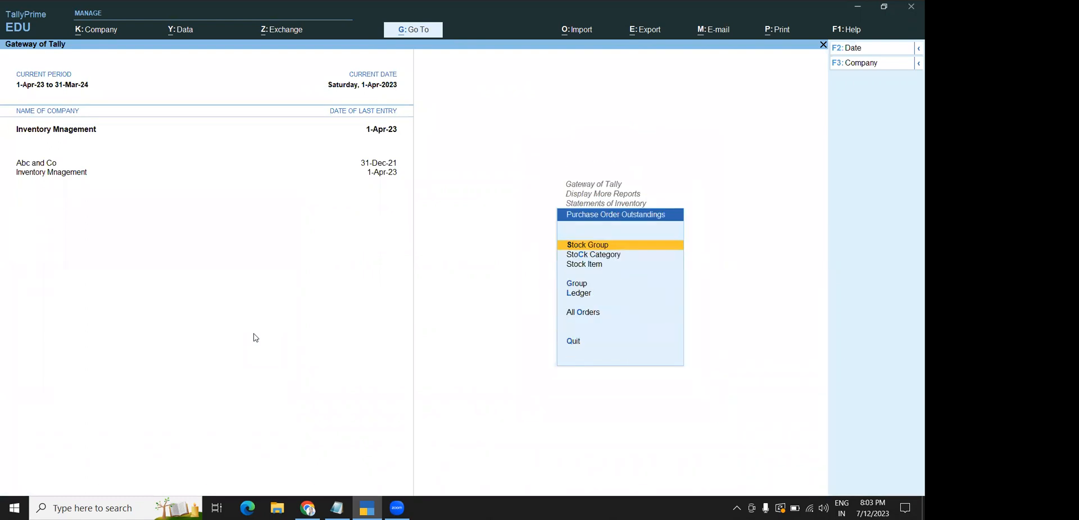
pyautogui.press('Down')
pyautogui.press('Down')
pyautogui.press('Down')
pyautogui.press('Down')
pyautogui.press('Down')
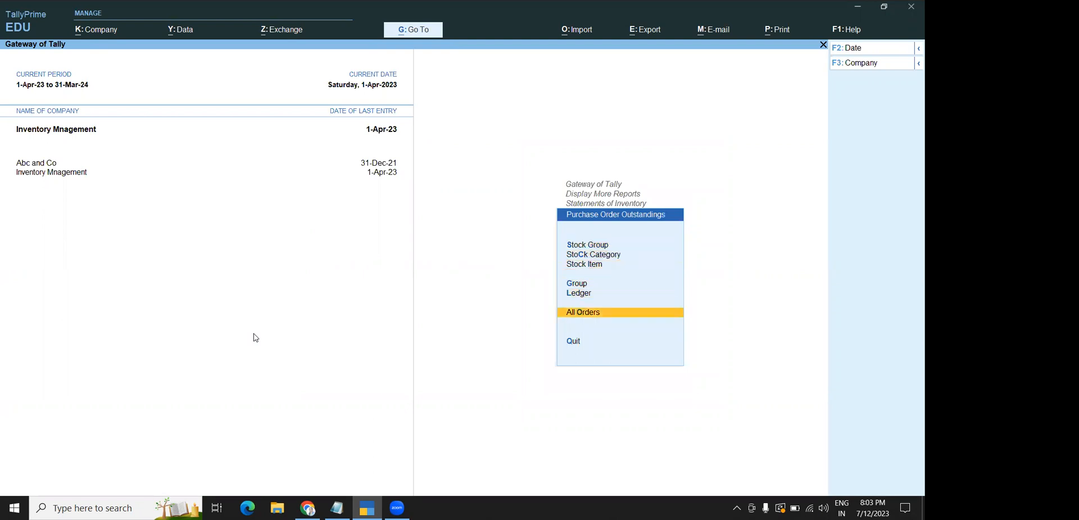
pyautogui.press('Return')
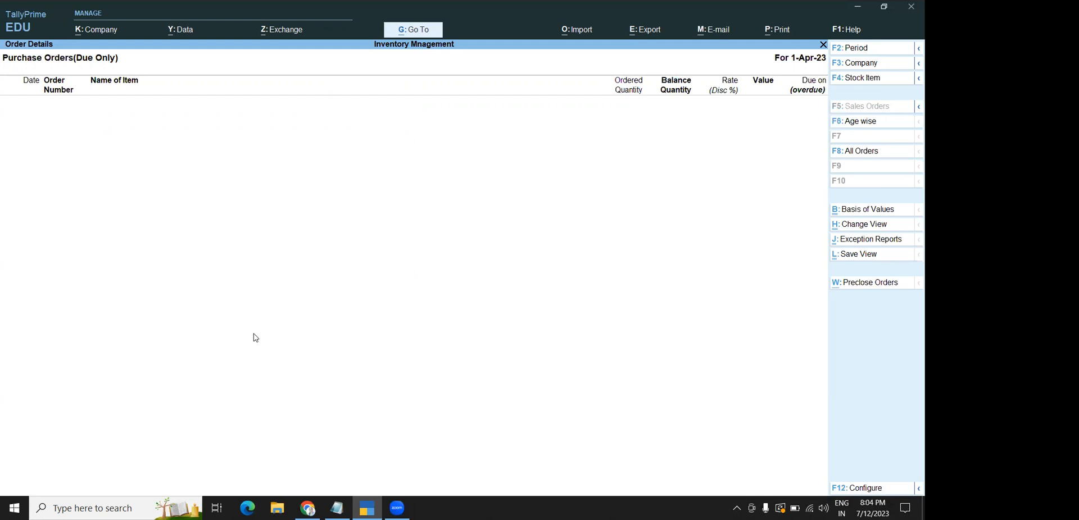
pyautogui.press('Escape')
pyautogui.press('Escape')
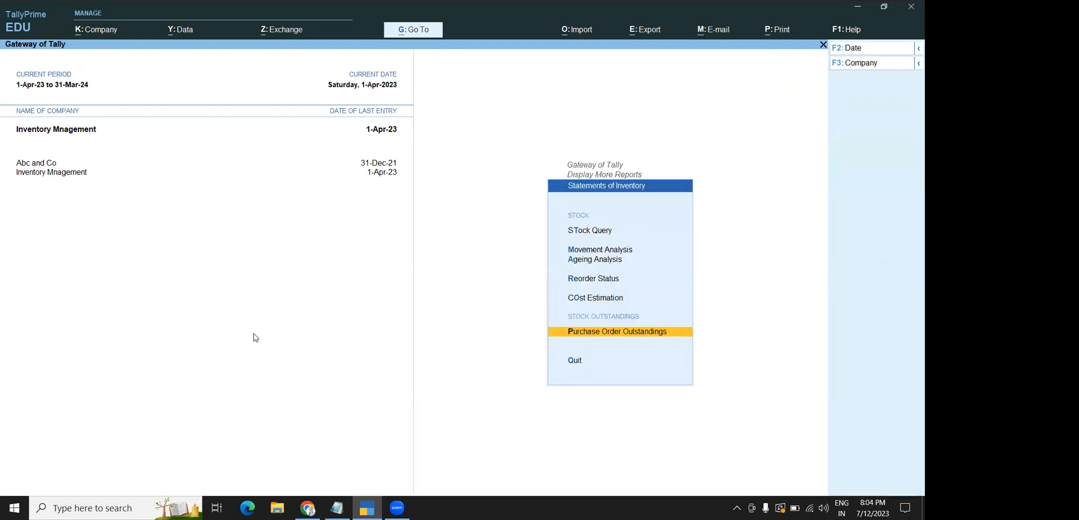
# View the Reorder Status report for the BOOKS stock category
pyautogui.press('Up')
pyautogui.press('Up')
pyautogui.press('Return')
pyautogui.press('Down')
pyautogui.press('Return')
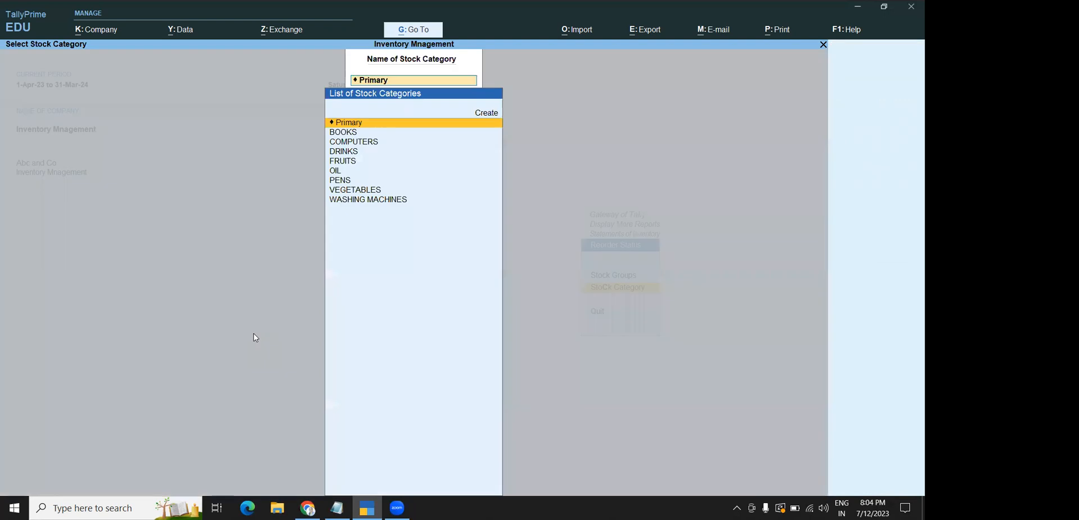
pyautogui.press('Down')
pyautogui.press('Return')
pyautogui.press('Escape')
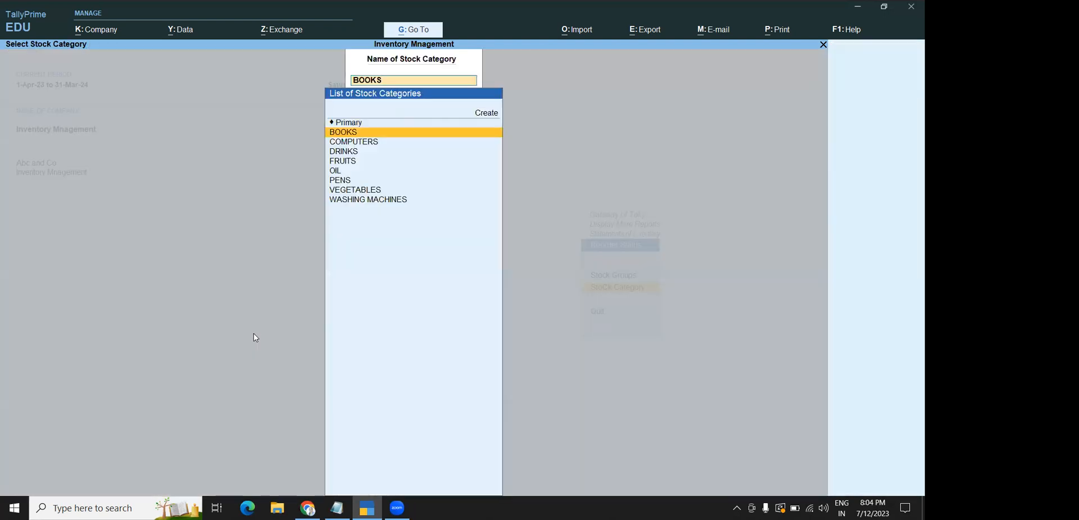
# View the Reorder Status report for the WASHING MACHINES category
pyautogui.press('Escape')
pyautogui.press('Return')
pyautogui.press('Down')
pyautogui.press('Down')
pyautogui.press('Down')
pyautogui.press('Down')
pyautogui.press('Down')
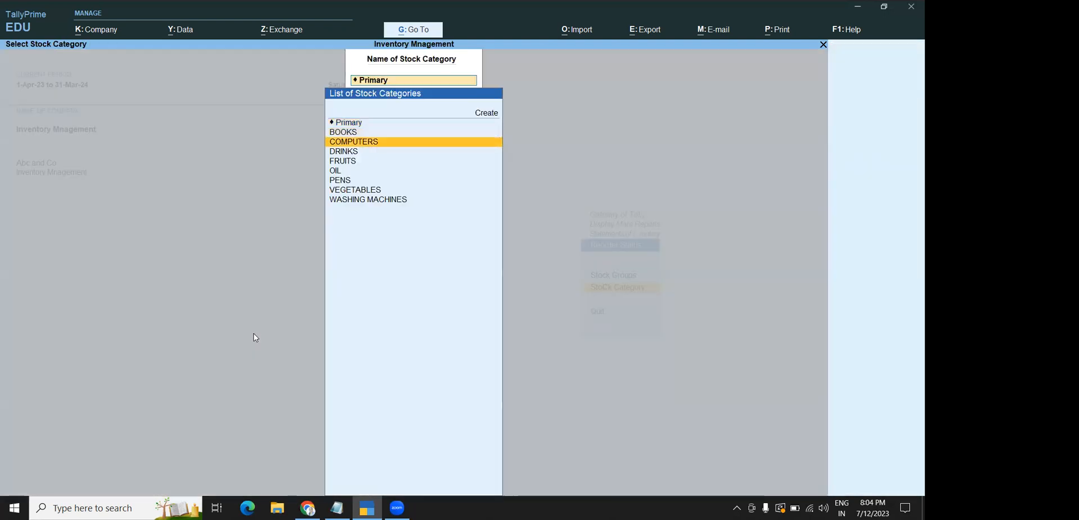
pyautogui.press('Down')
pyautogui.press('Down')
pyautogui.press('Down')
pyautogui.press('Return')
pyautogui.press('Escape')
pyautogui.press('Escape')
pyautogui.press('Escape')
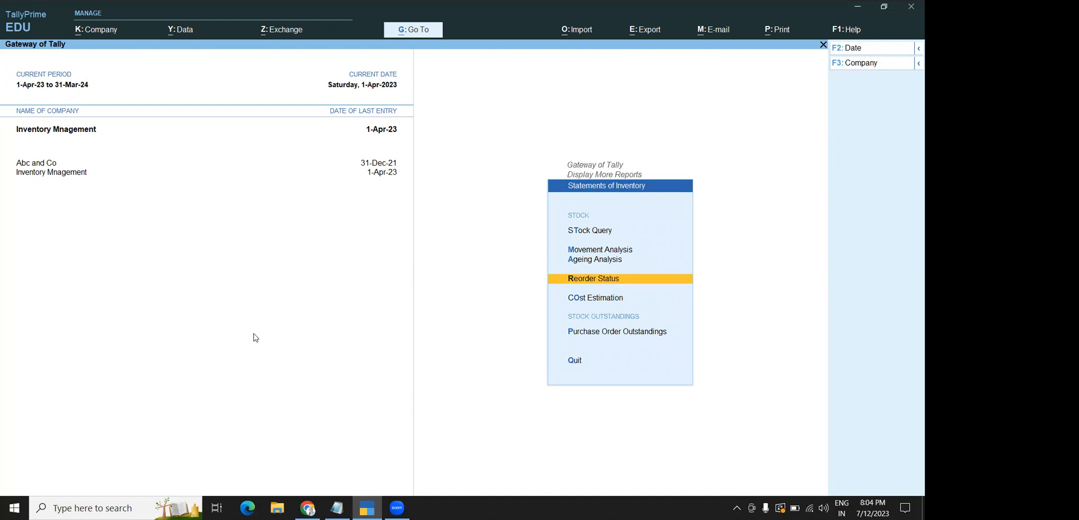
# Back out through the reports menus to the Gateway of Tally main menu
pyautogui.press('Escape')
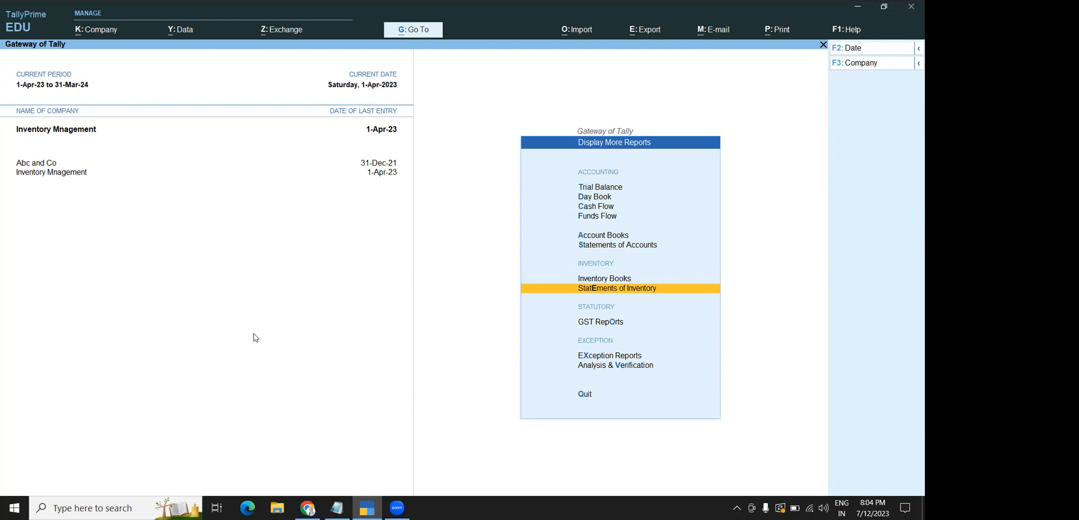
pyautogui.press('Escape')
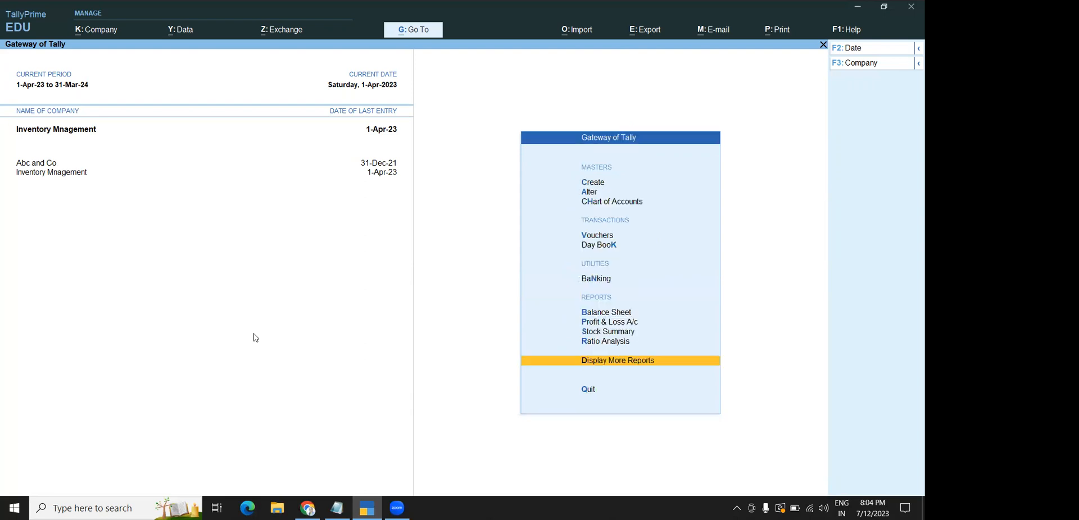
pyautogui.press('Up')
pyautogui.press('Up')
pyautogui.press('Up')
pyautogui.press('Up')
pyautogui.press('Up')
pyautogui.press('Up')
pyautogui.press('Up')
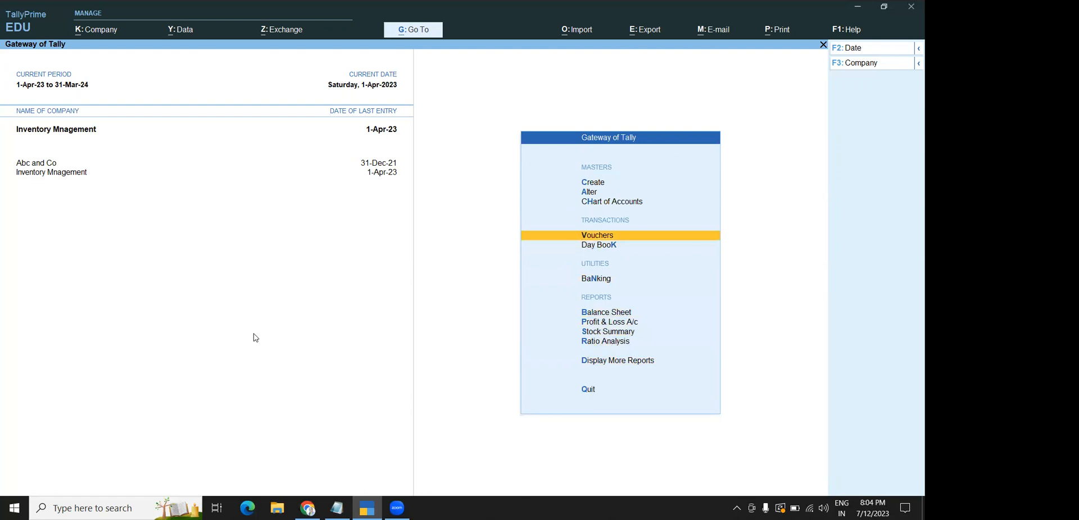
pyautogui.press('Up')
pyautogui.press('Up')
# Open the supplier's ledger for alteration via Alter > Ledger
pyautogui.press('Return')
pyautogui.press('Down')
pyautogui.press('Down')
pyautogui.press('Down')
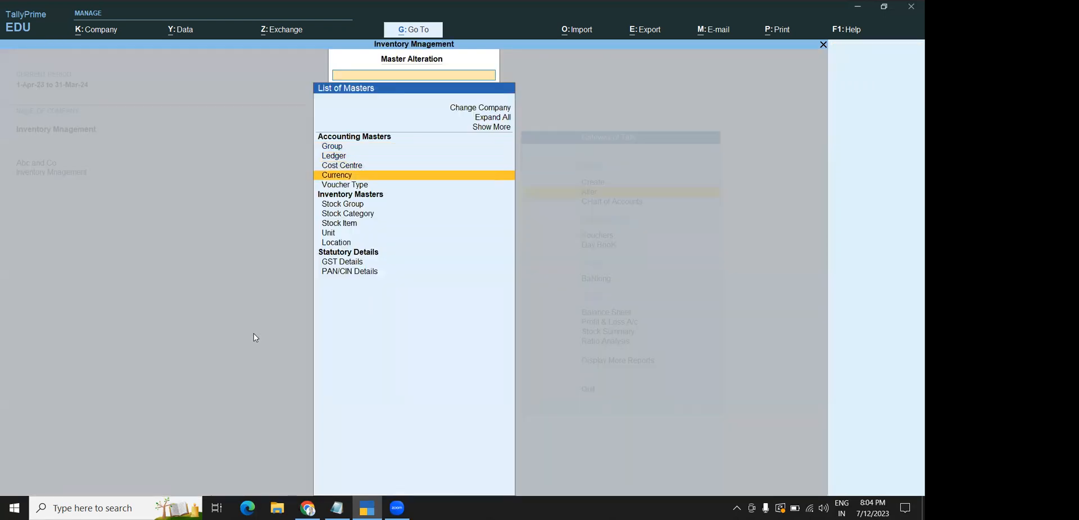
pyautogui.press('Up')
pyautogui.press('Up')
pyautogui.press('Return')
pyautogui.press('Down')
pyautogui.press('Down')
pyautogui.press('Down')
pyautogui.press('Down')
pyautogui.press('Up')
pyautogui.press('Up')
pyautogui.press('Up')
pyautogui.press('Return')
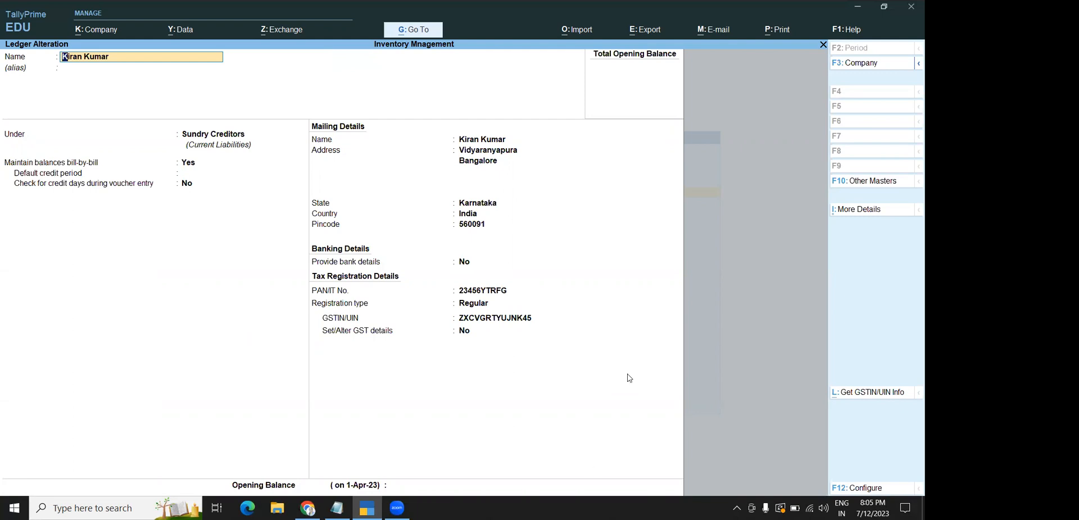
# Set Provide bank details to Yes, then clear it and quit the ledger unsaved
pyautogui.click(464, 262)
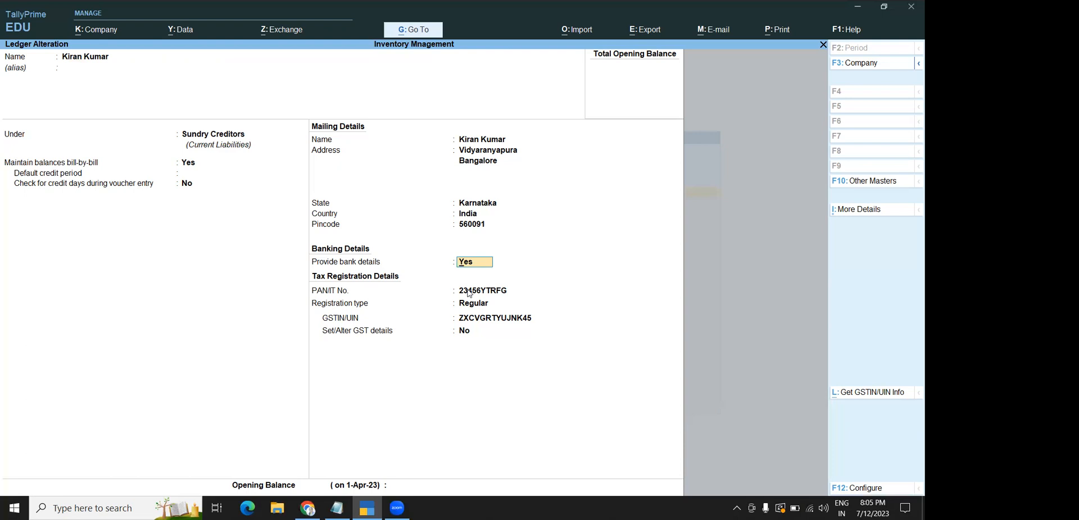
pyautogui.press('BackSpace')
pyautogui.press('Escape')
pyautogui.press('y')
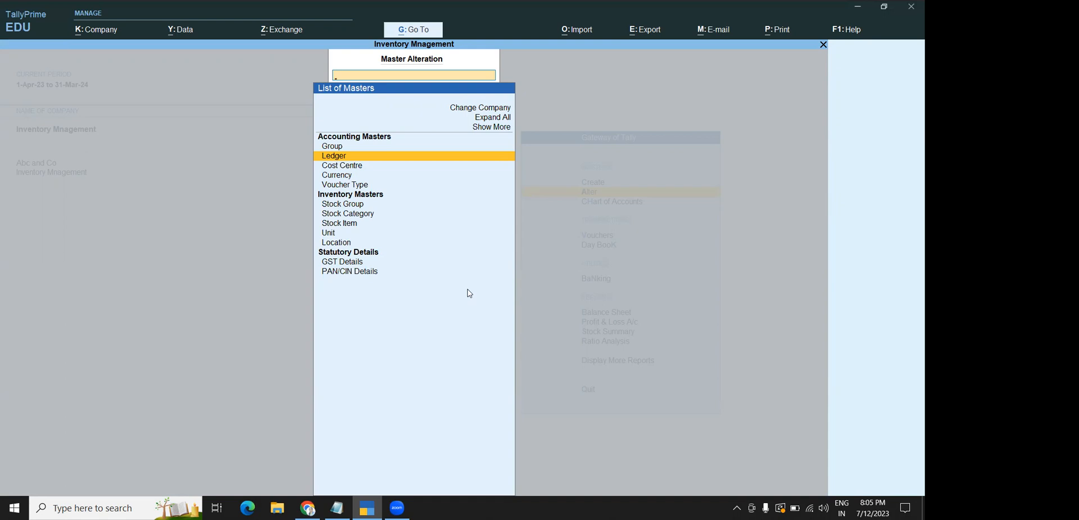
# Open the day's Purchase Order voucher from the Day Book
pyautogui.press('Escape')
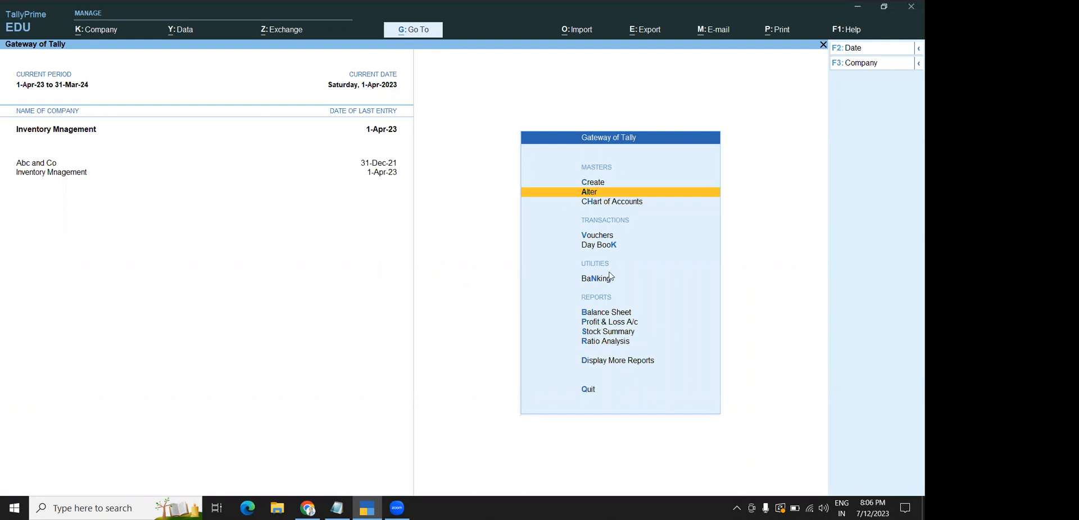
pyautogui.click(596, 246)
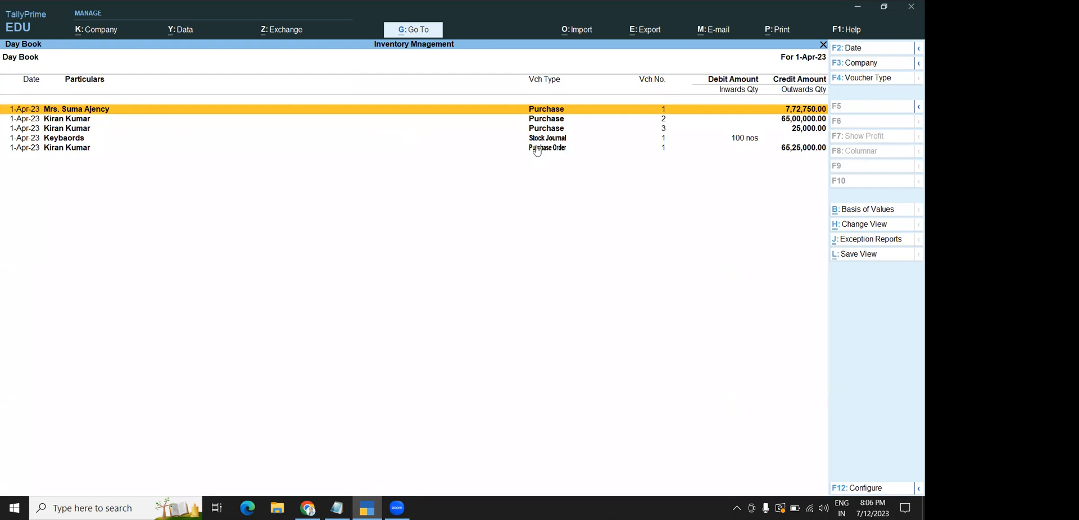
pyautogui.doubleClick(537, 148)
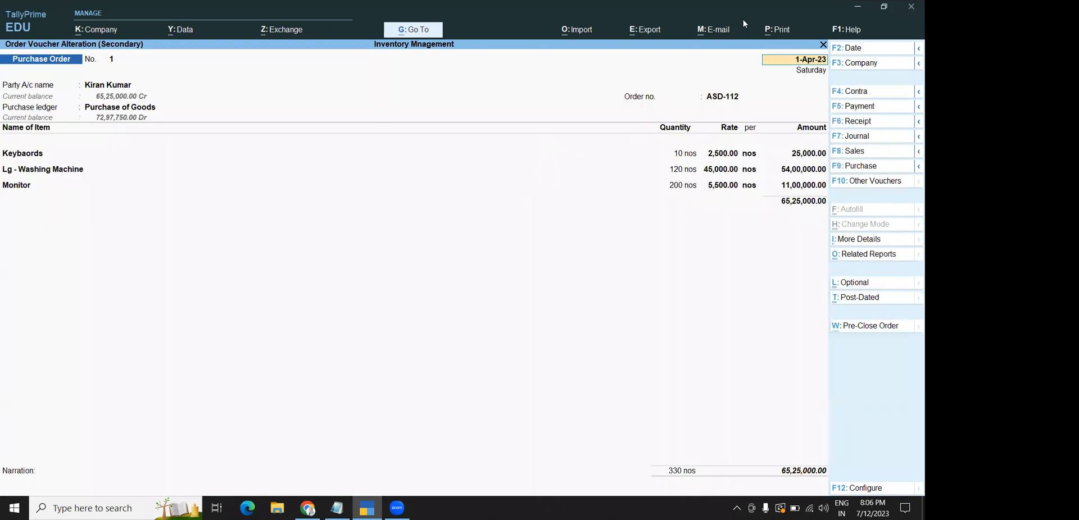
# Cancel an attempted e-mail, then open Print > Current with Microsoft Print to PDF
pyautogui.click(722, 29)
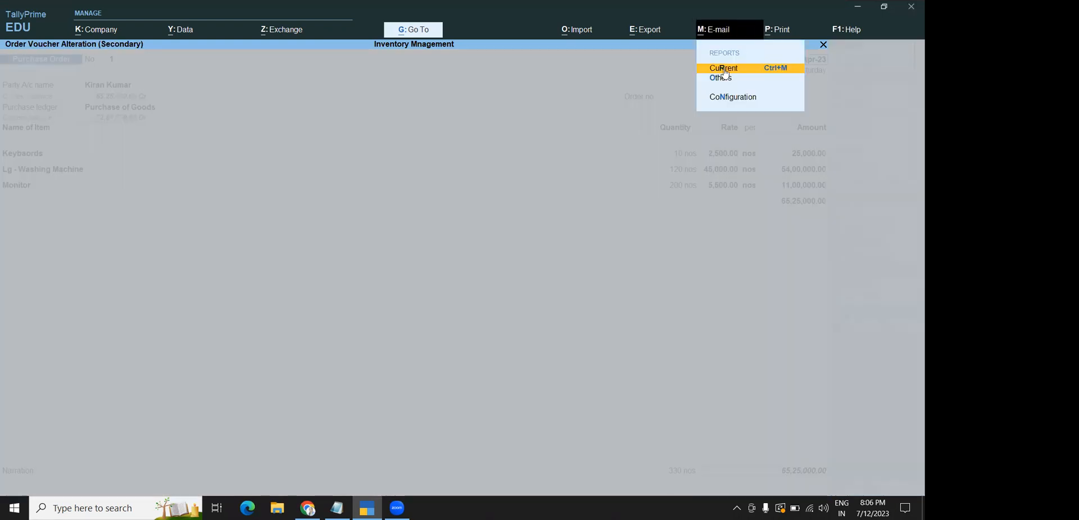
pyautogui.click(724, 69)
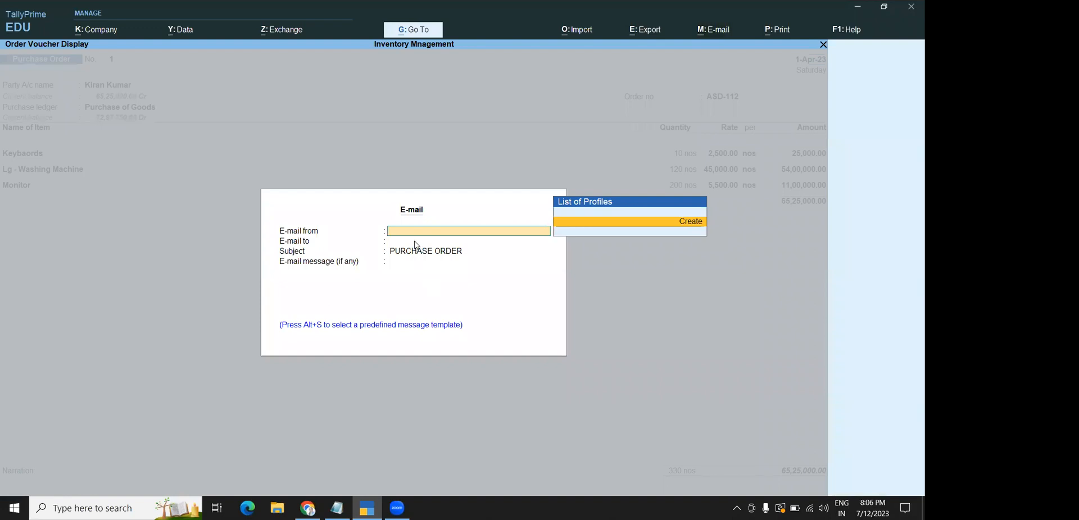
pyautogui.press('Escape')
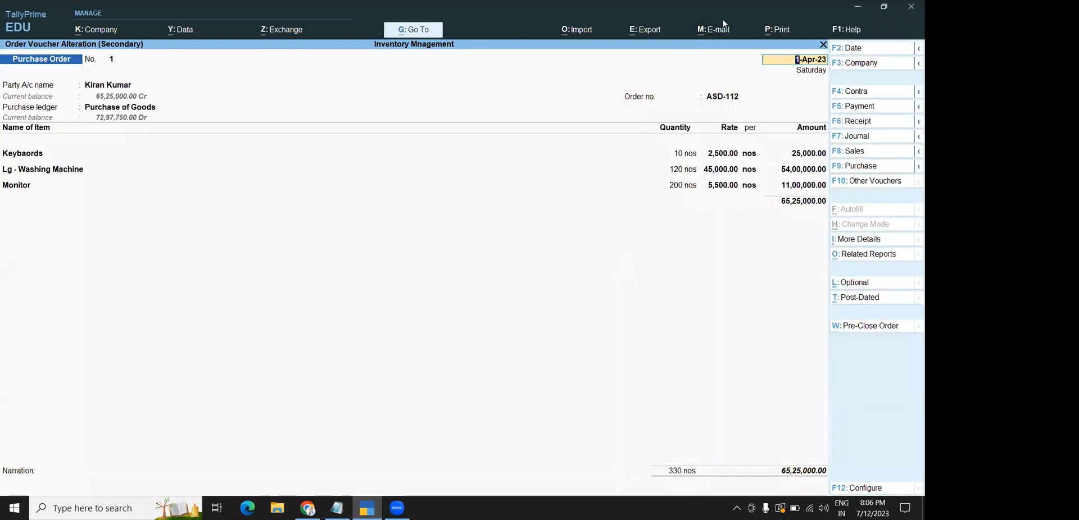
pyautogui.click(768, 31)
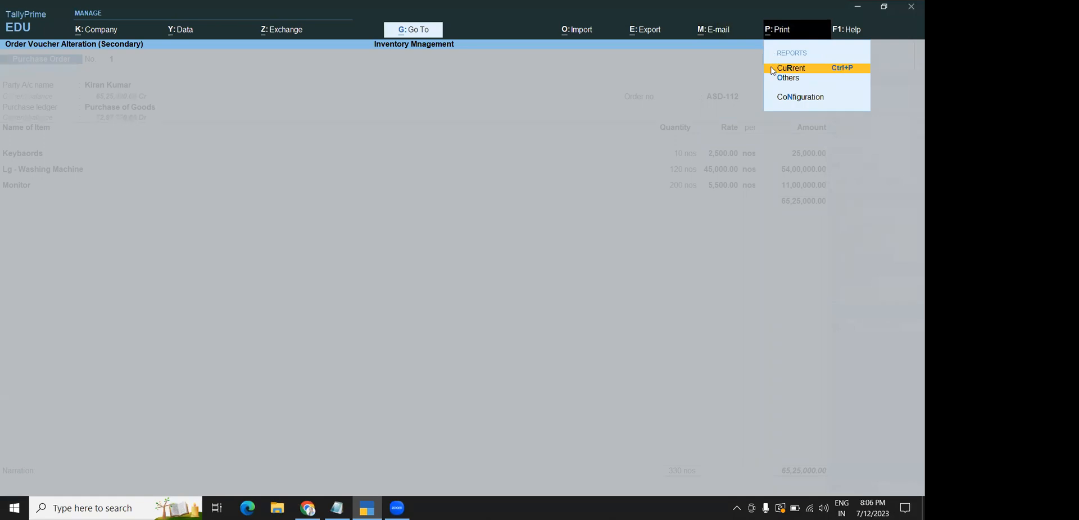
pyautogui.click(791, 68)
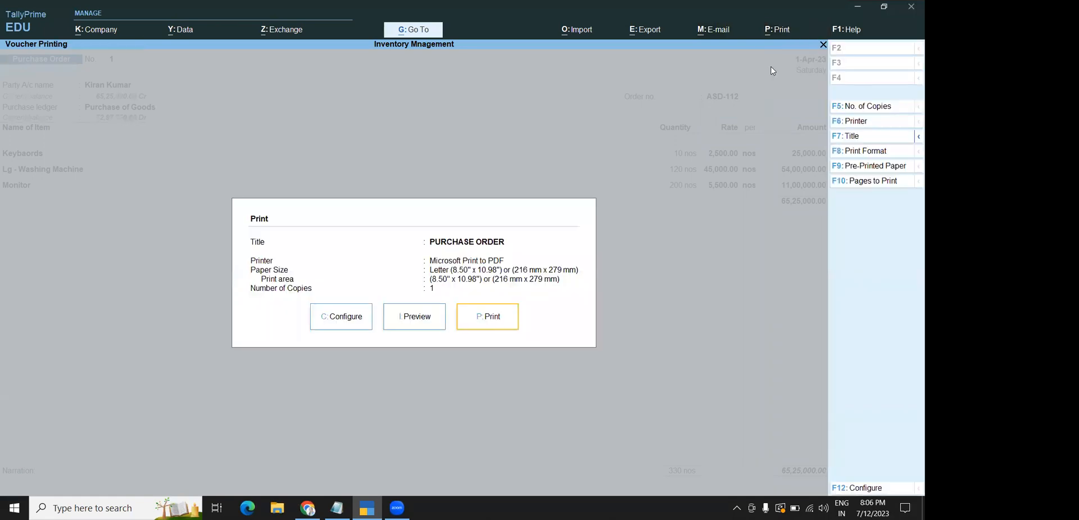
# Preview and zoom purchase order 1's printout (three items, 330 nos, ₹65,25,000), then close it
pyautogui.click(424, 325)
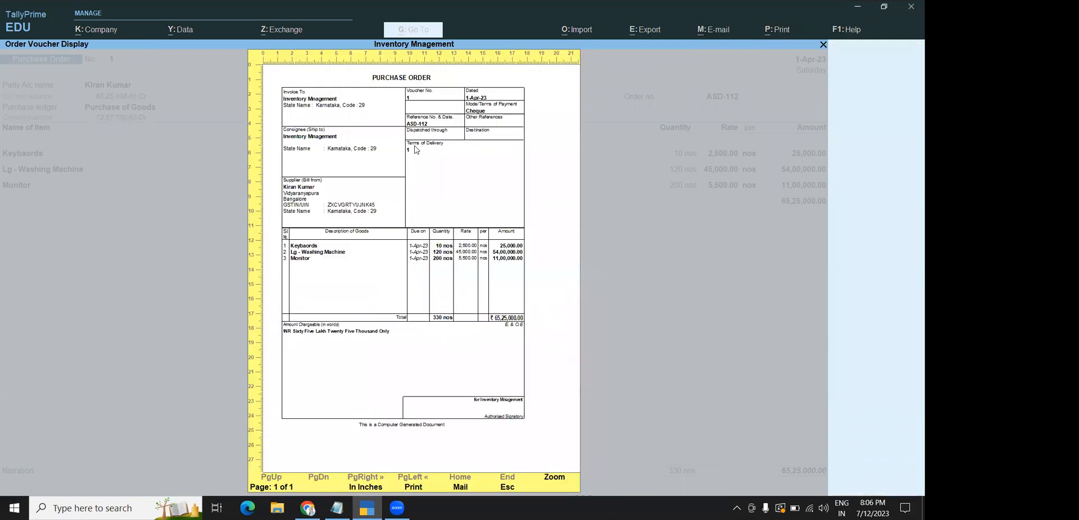
pyautogui.click(548, 480)
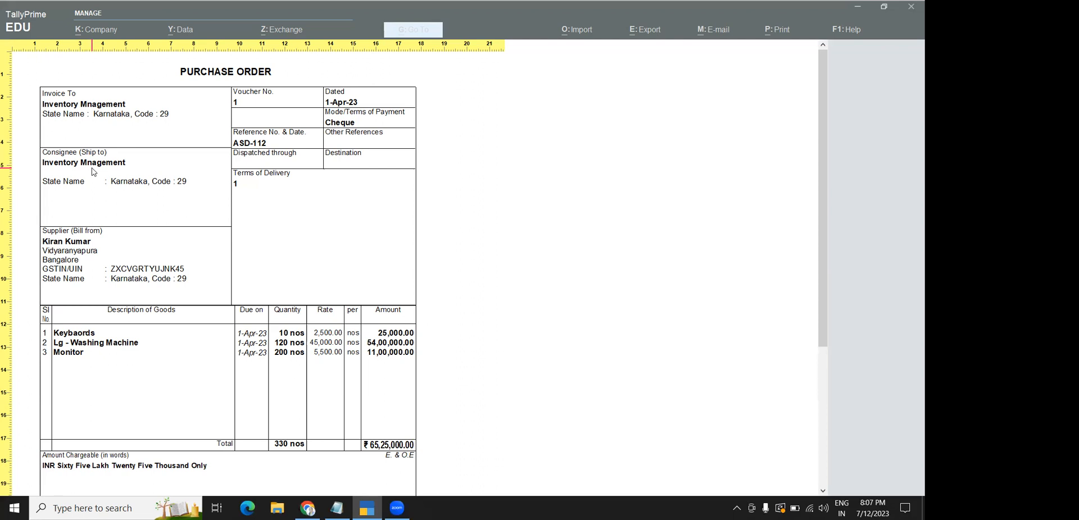
pyautogui.press('Escape')
pyautogui.press('Escape')
pyautogui.press('Escape')
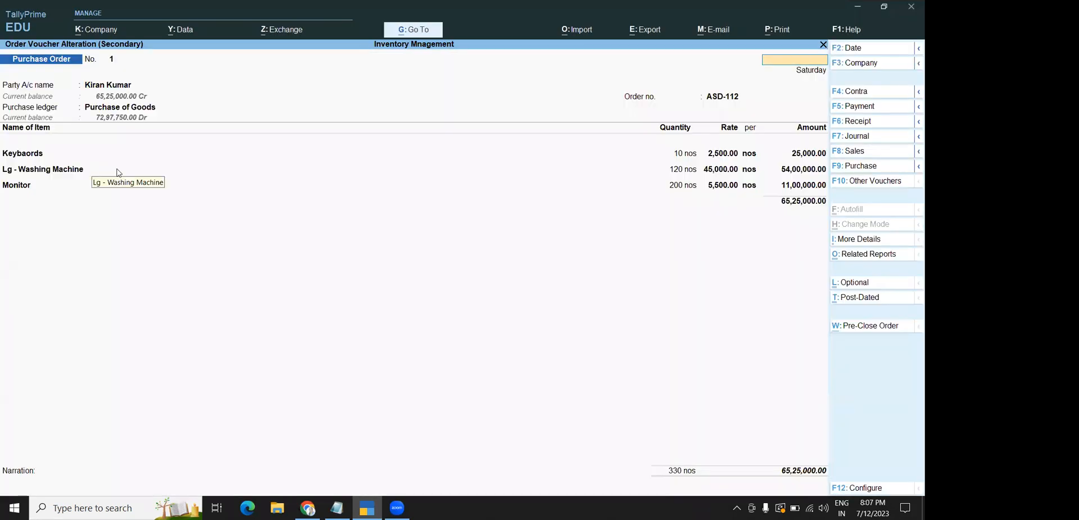
# Abandon an accidental company creation, then close the purchase order voucher and Day Book
pyautogui.click(83, 29)
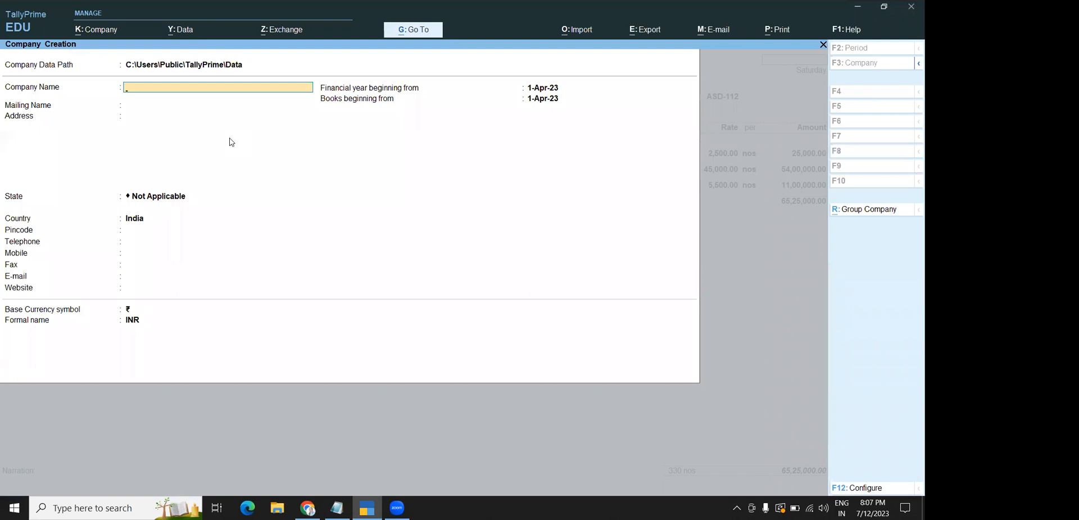
pyautogui.press('Escape')
pyautogui.press('y')
pyautogui.press('Escape')
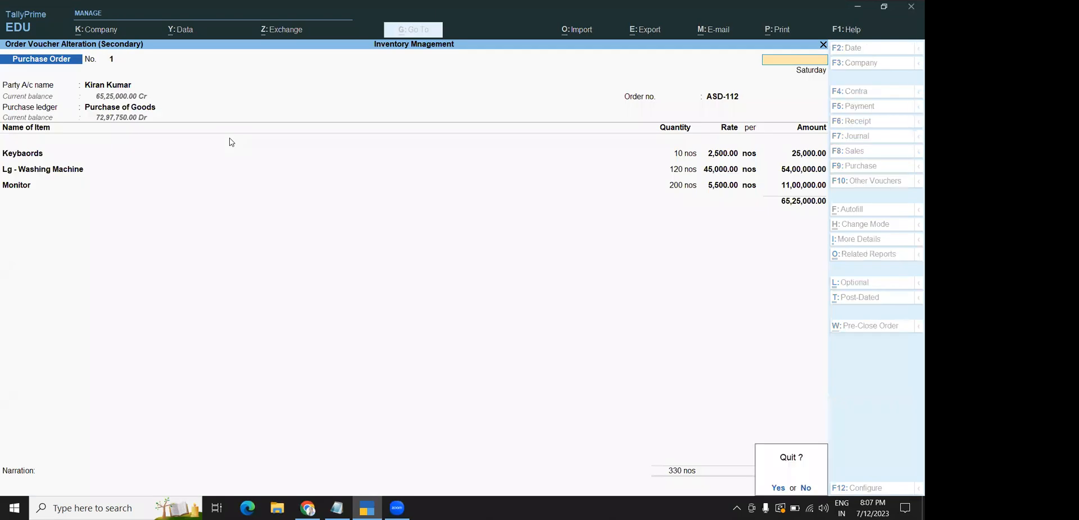
pyautogui.press('y')
pyautogui.press('Escape')
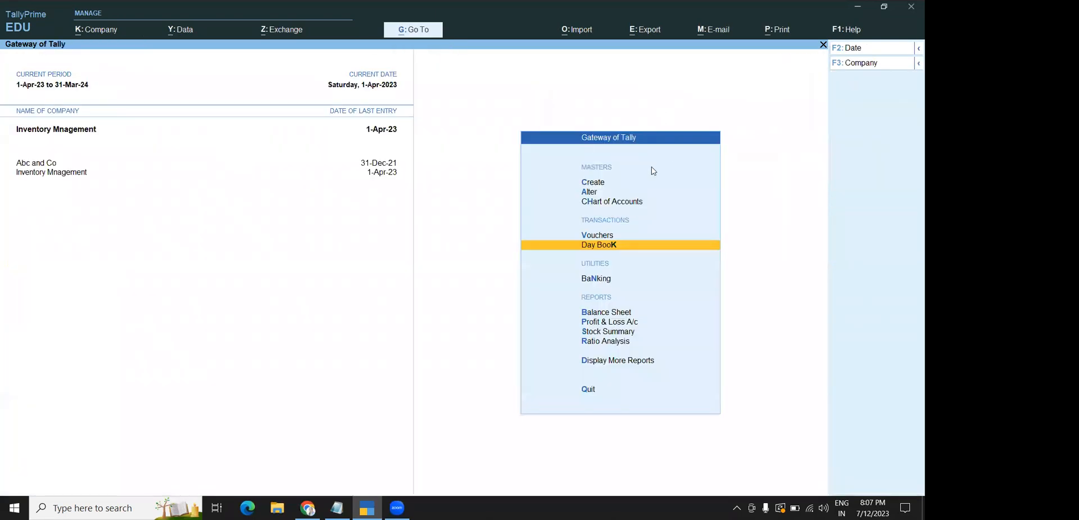
# Discard a new ledger form and open the Purchase of Goods ledger for alteration
pyautogui.click(594, 184)
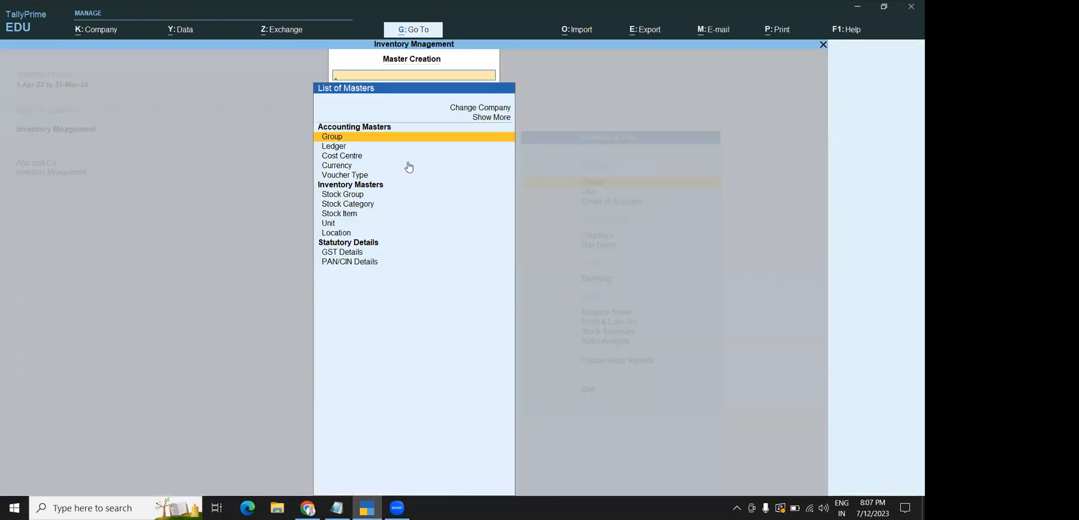
pyautogui.click(341, 147)
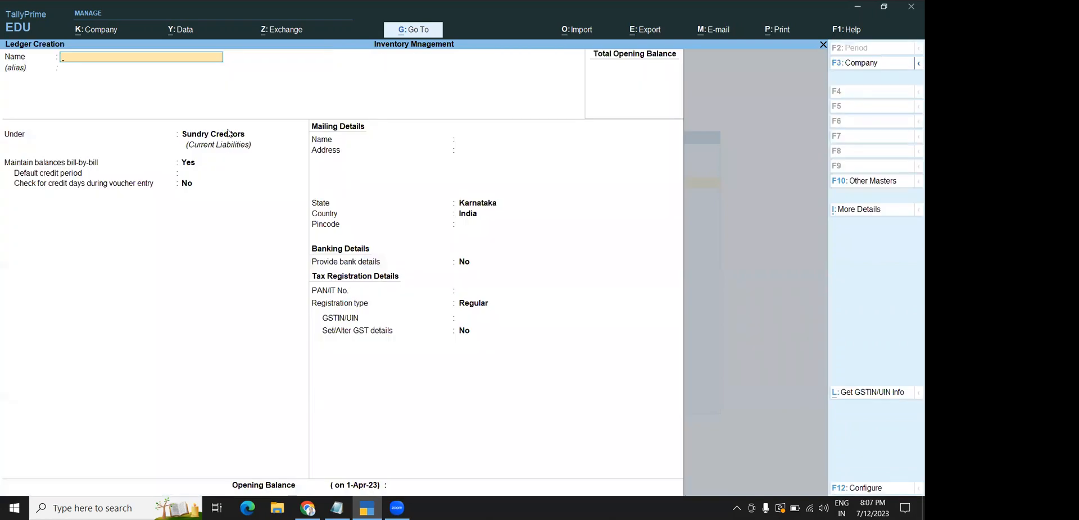
pyautogui.press('Escape')
pyautogui.press('Escape')
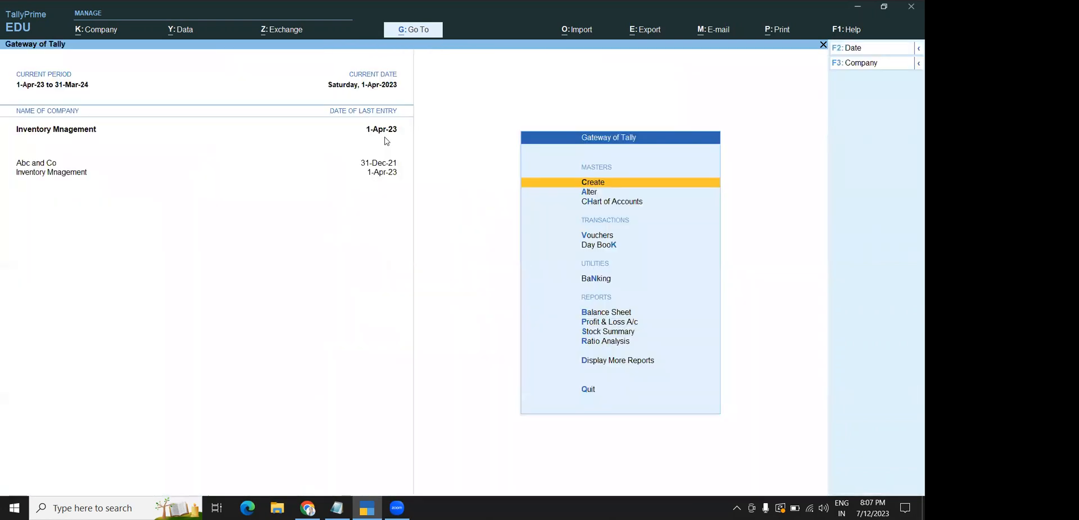
pyautogui.click(588, 193)
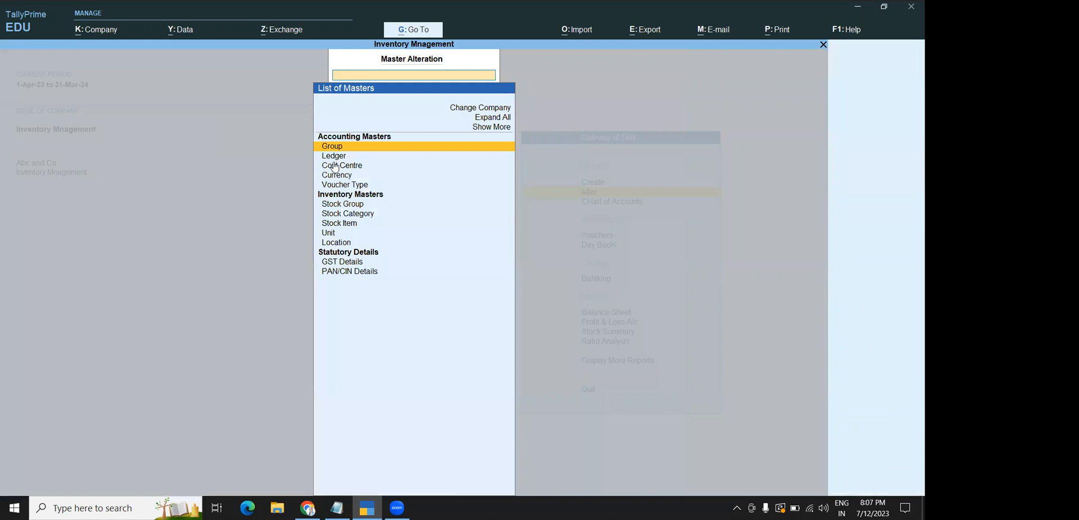
pyautogui.click(326, 156)
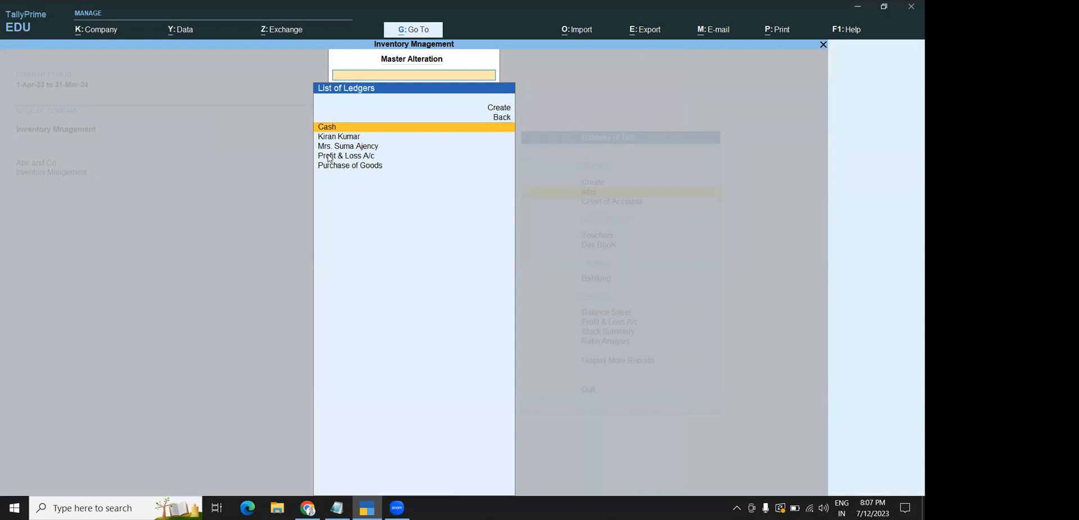
pyautogui.click(333, 165)
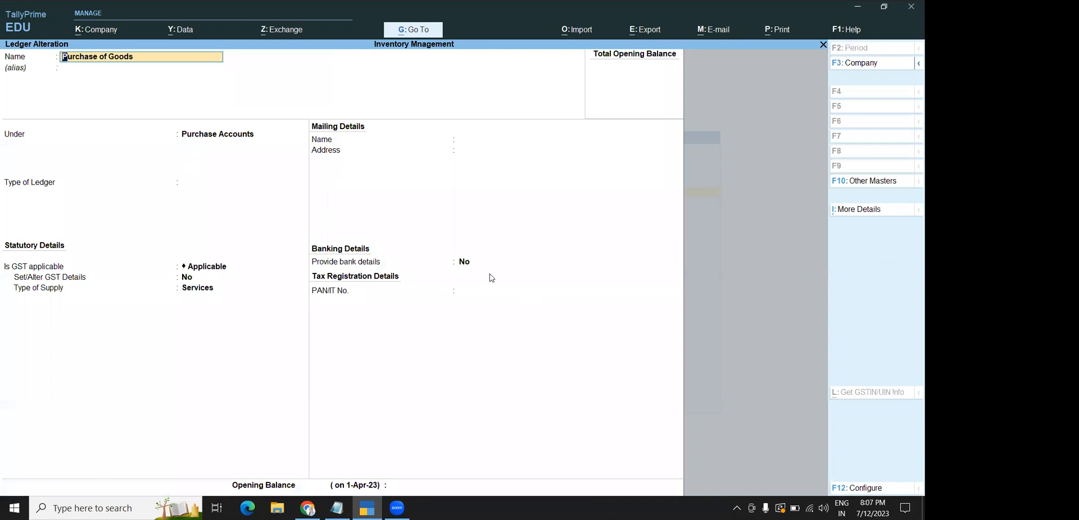
# Review the Purchase of Goods ledger, leaving GST applicable and bank details at No
pyautogui.click(458, 264)
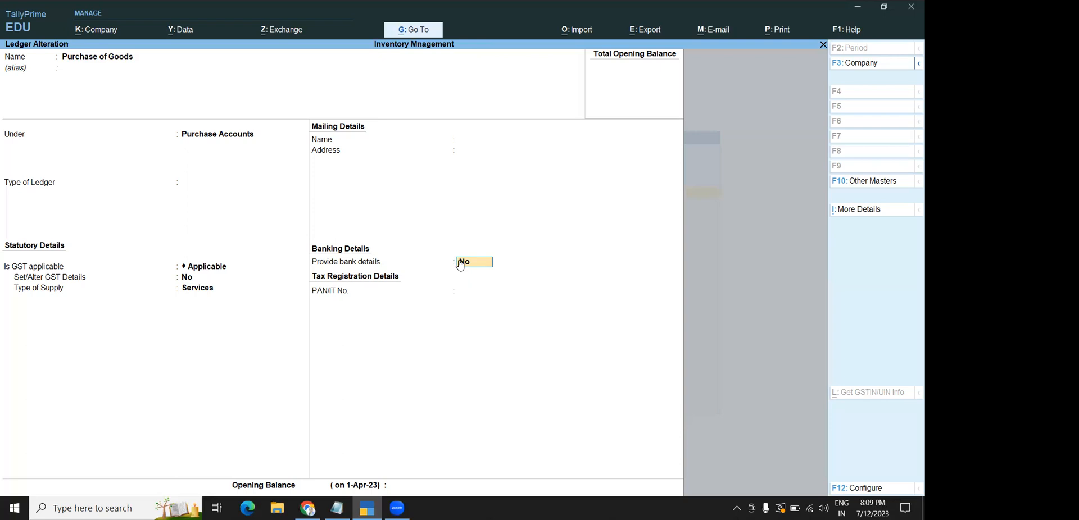
# Leave the ledger alteration unsaved and return to the Gateway, declining the quit prompt
pyautogui.press('Escape')
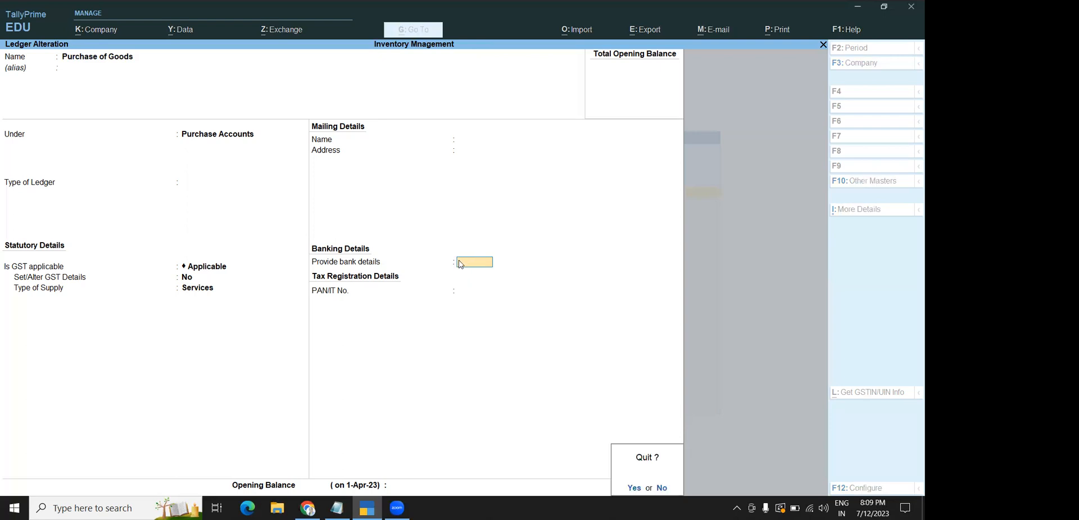
pyautogui.press('y')
pyautogui.press('Escape')
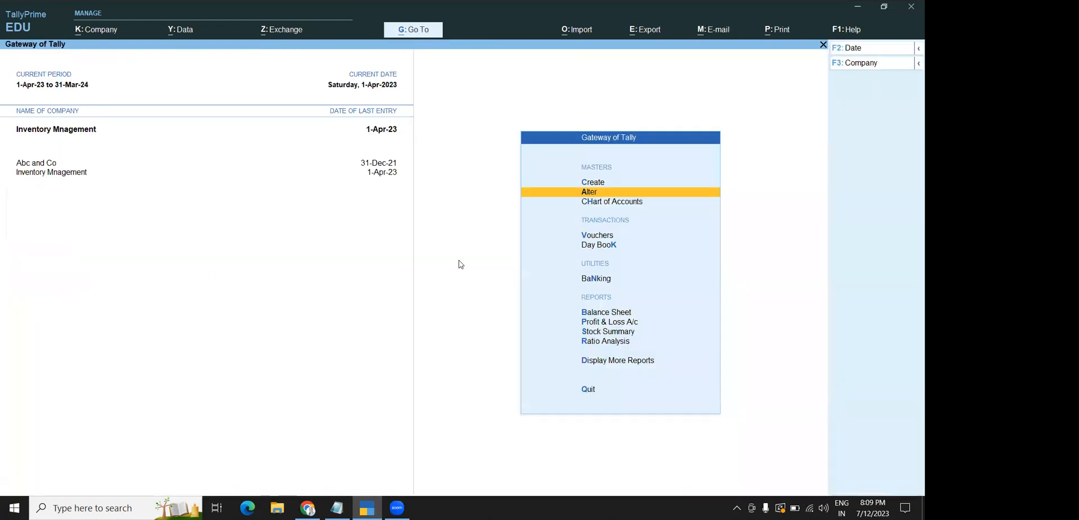
pyautogui.press('Escape')
pyautogui.press('n')
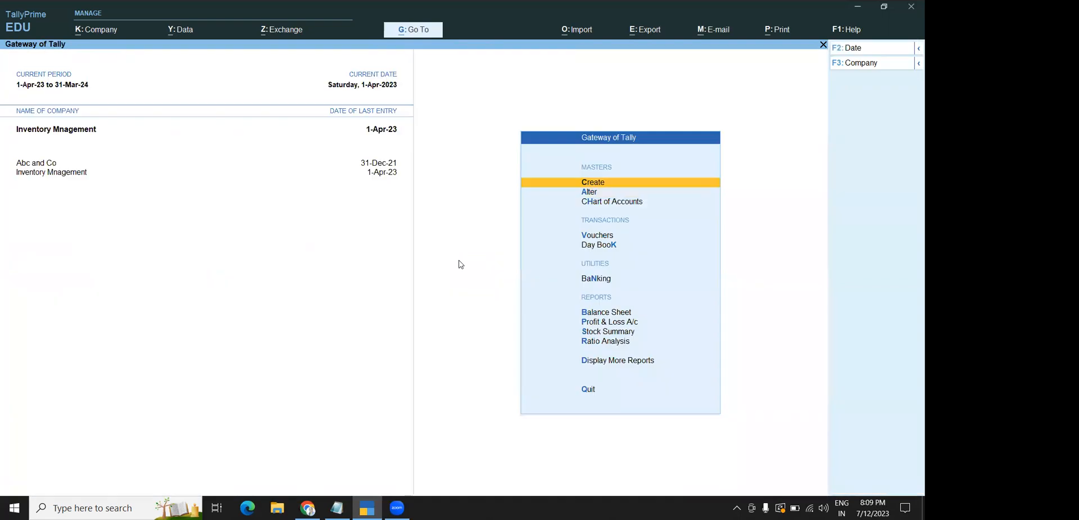
# Show the Profit & Loss A/c in Detailed form, then close it
pyautogui.press('Down')
pyautogui.press('Down')
pyautogui.press('Down')
pyautogui.press('Down')
pyautogui.press('Down')
pyautogui.press('Down')
pyautogui.press('Down')
pyautogui.press('Down')
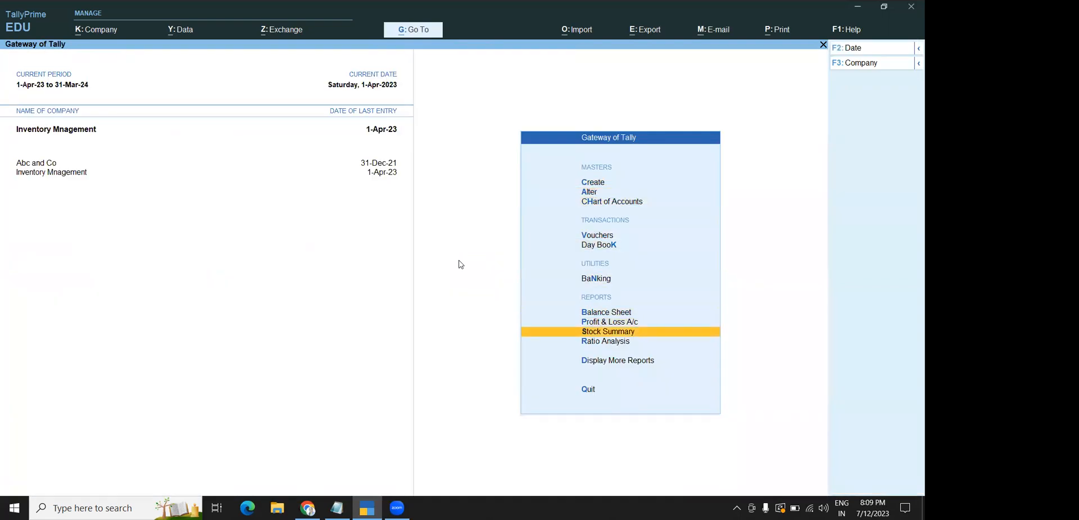
pyautogui.press('Up')
pyautogui.press('Return')
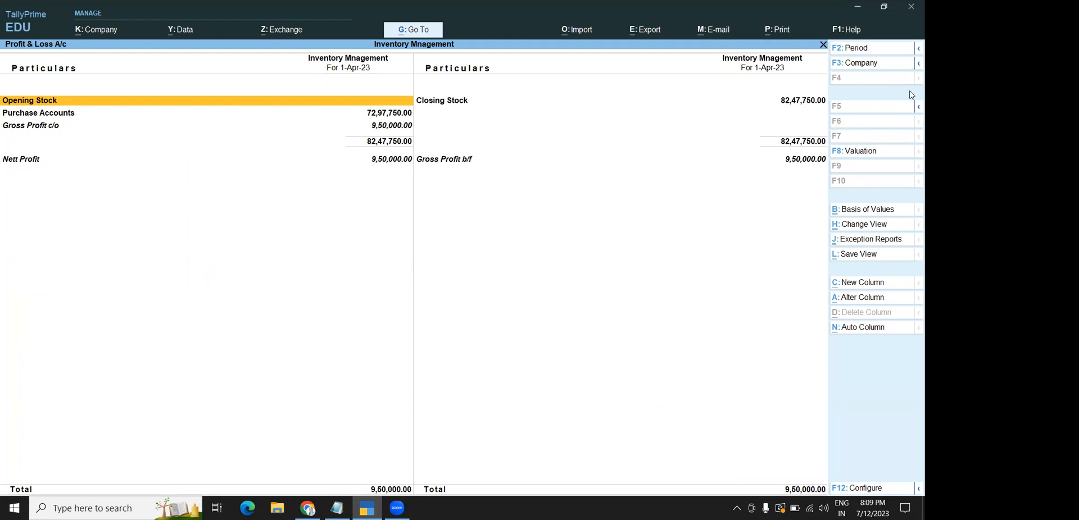
pyautogui.moveTo(911, 108)
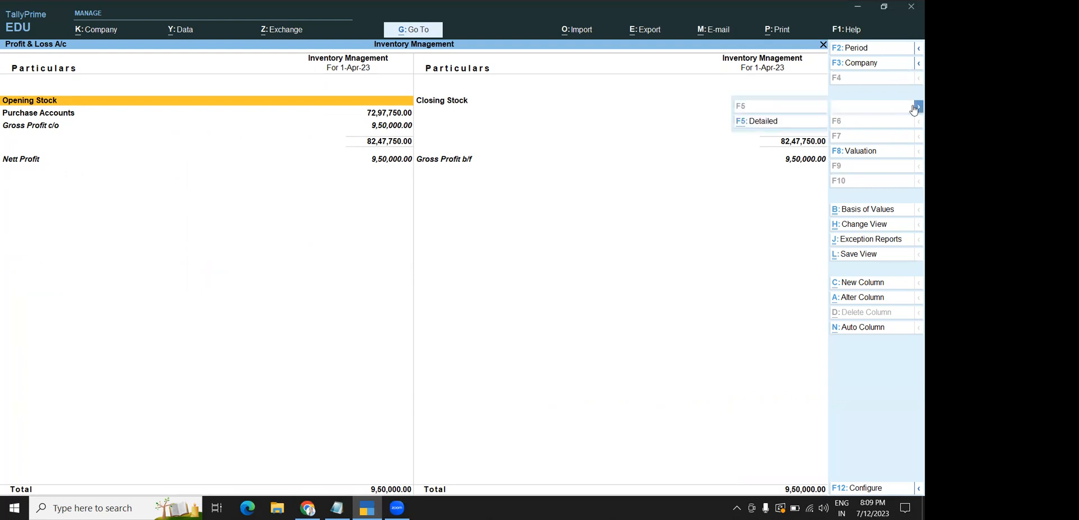
pyautogui.click(758, 122)
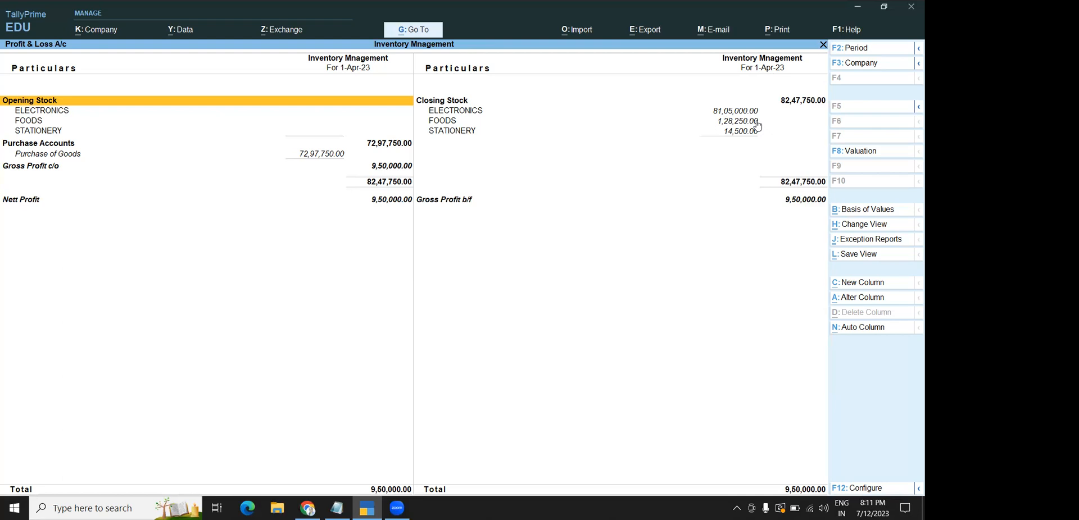
pyautogui.press('Escape')
pyautogui.press('Escape')
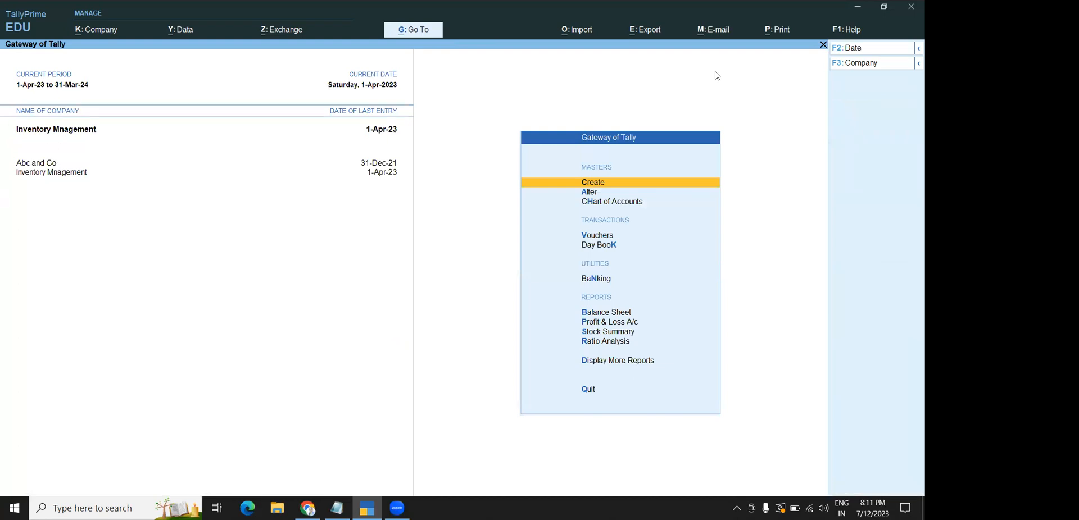
# Run a Stock Query on APPLES showing 100 KGS worth 15,000.00, then close it
pyautogui.press('Return')
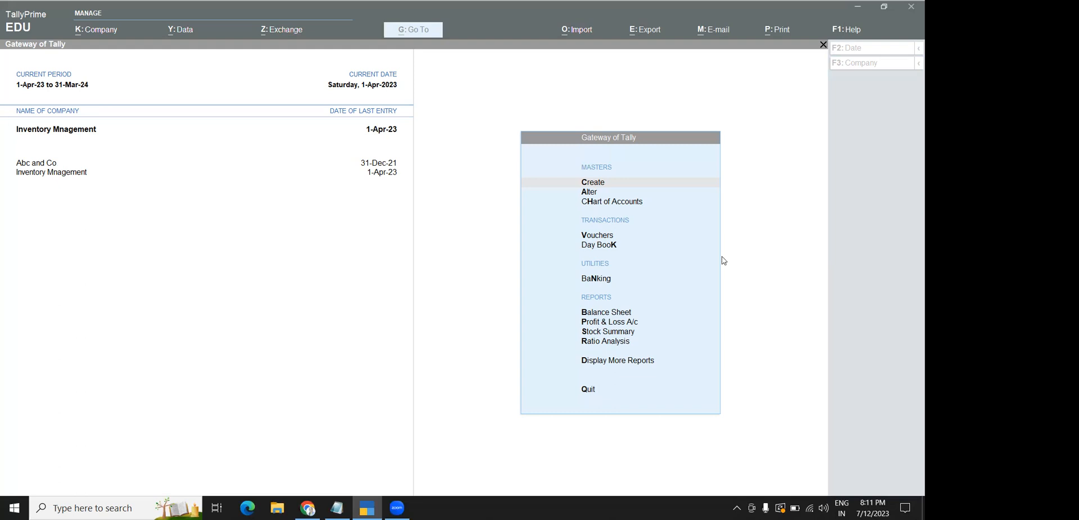
pyautogui.click(743, 191)
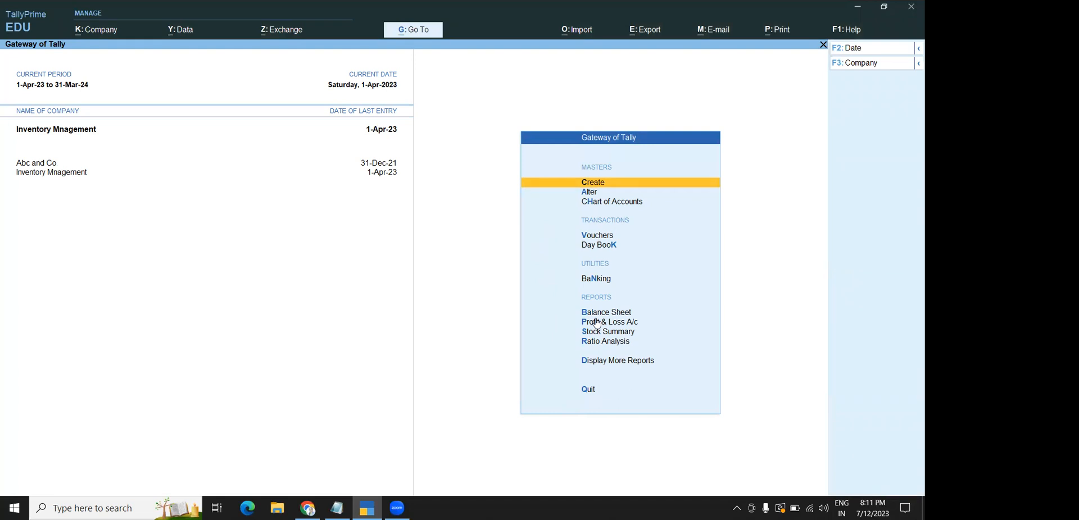
pyautogui.click(603, 365)
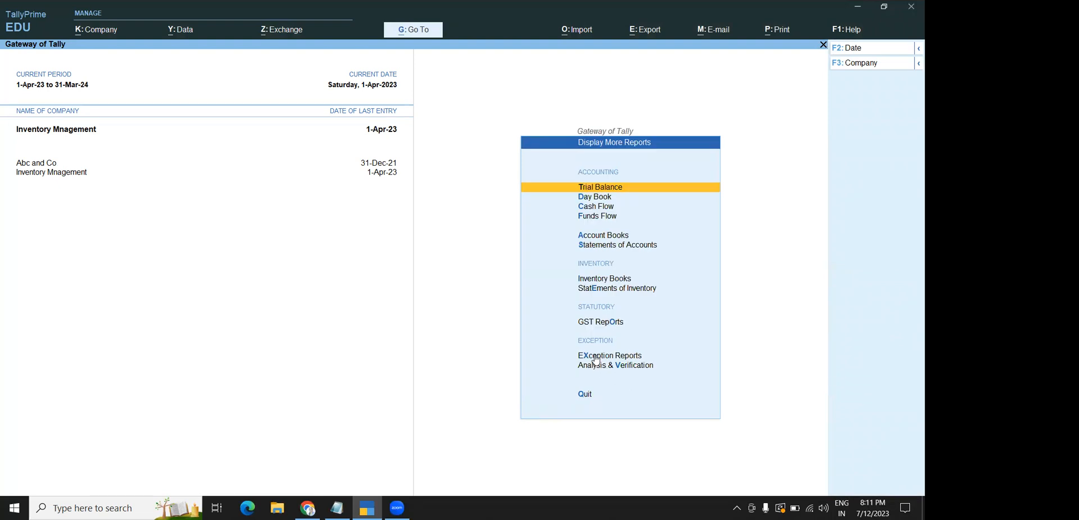
pyautogui.click(593, 281)
pyautogui.press('Escape')
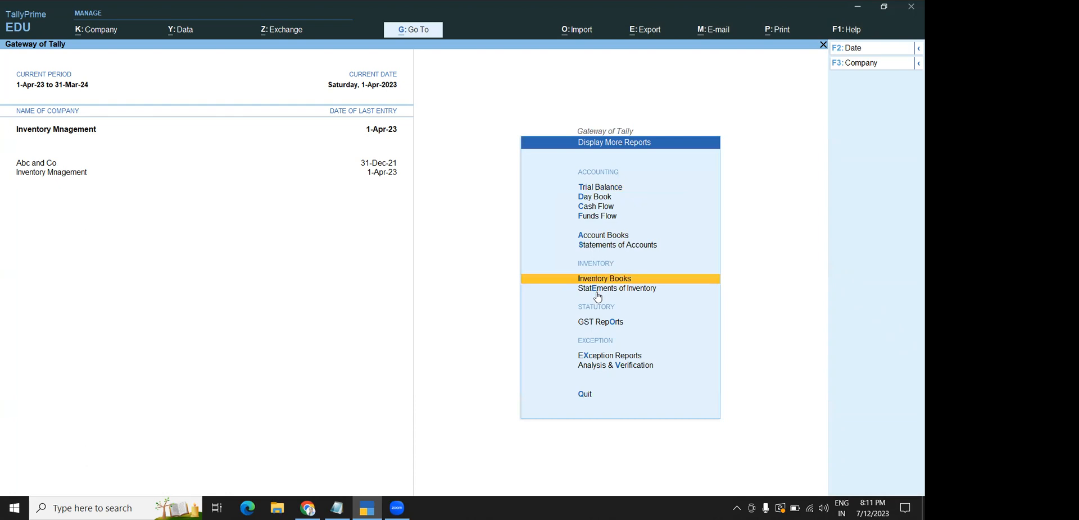
pyautogui.click(597, 293)
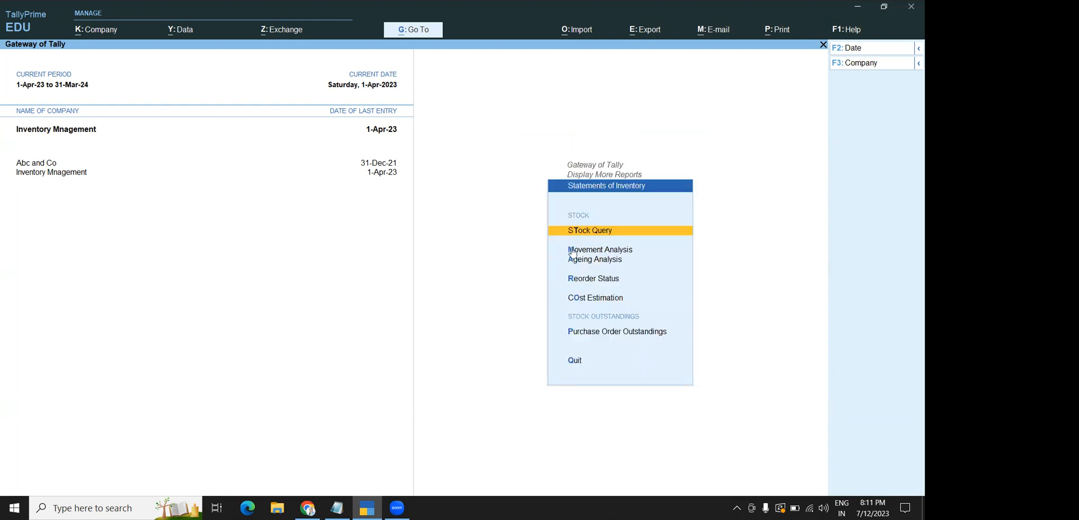
pyautogui.click(587, 234)
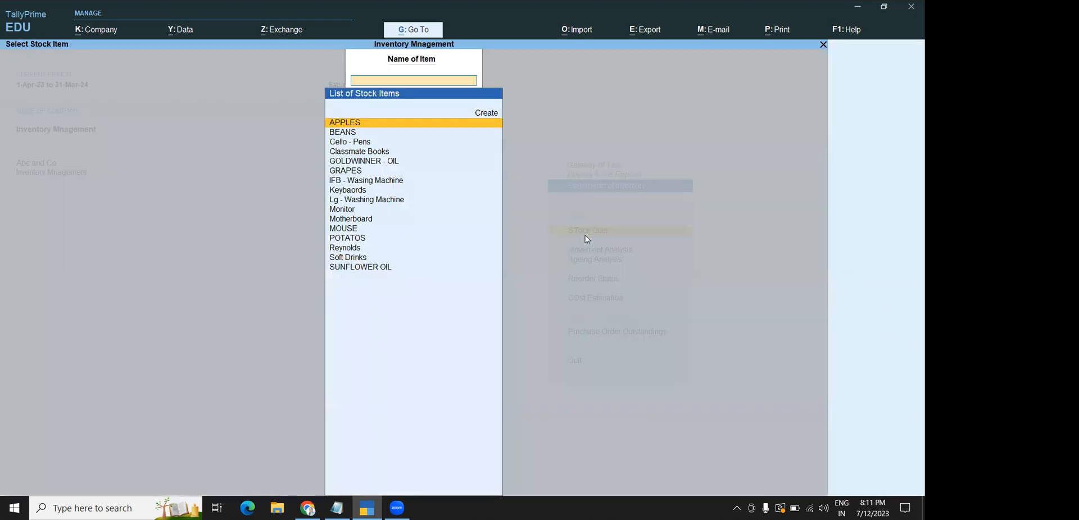
pyautogui.press('Return')
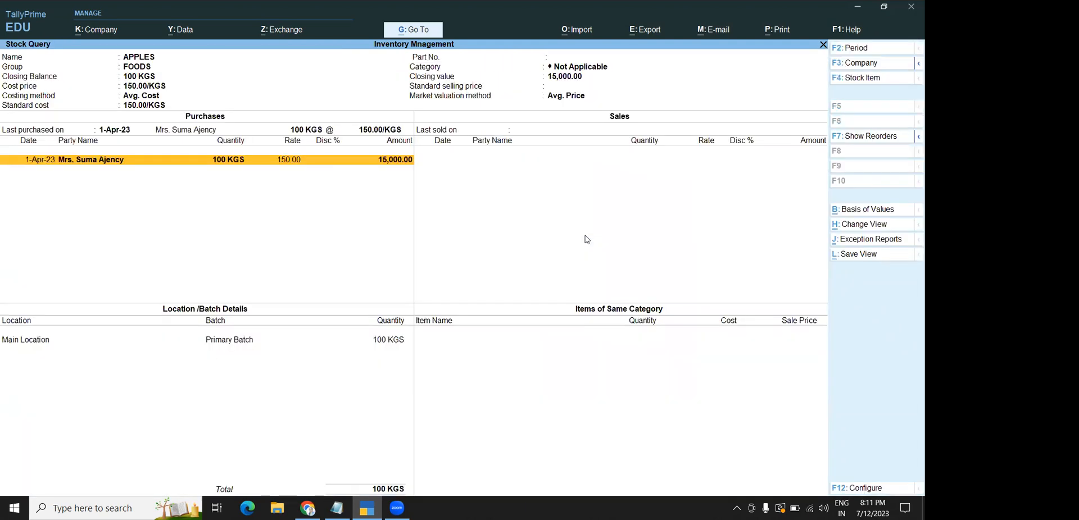
pyautogui.press('Escape')
pyautogui.press('Escape')
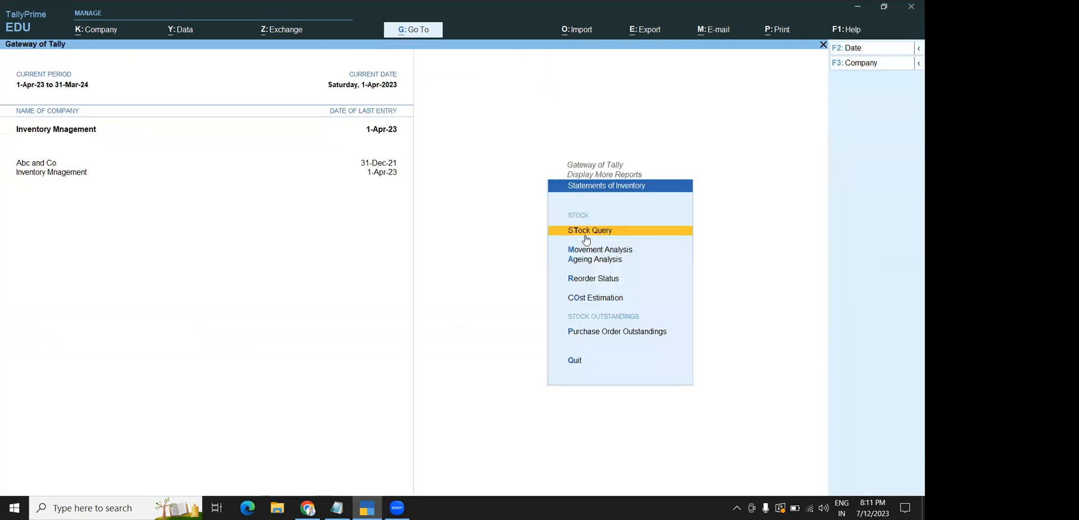
# View All Orders under Purchase Order Outstandings, which shows no due orders, then close it
pyautogui.click(593, 339)
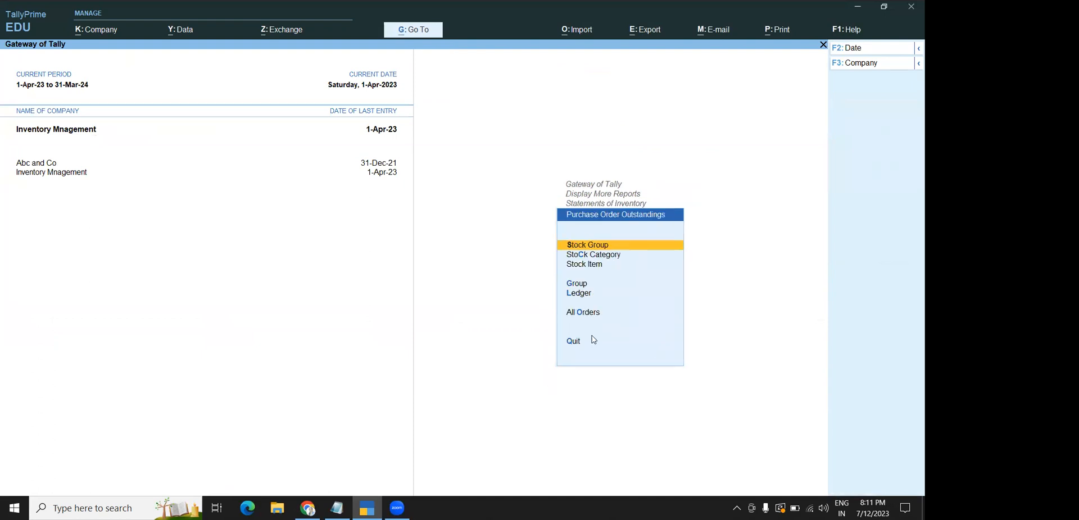
pyautogui.press('Escape')
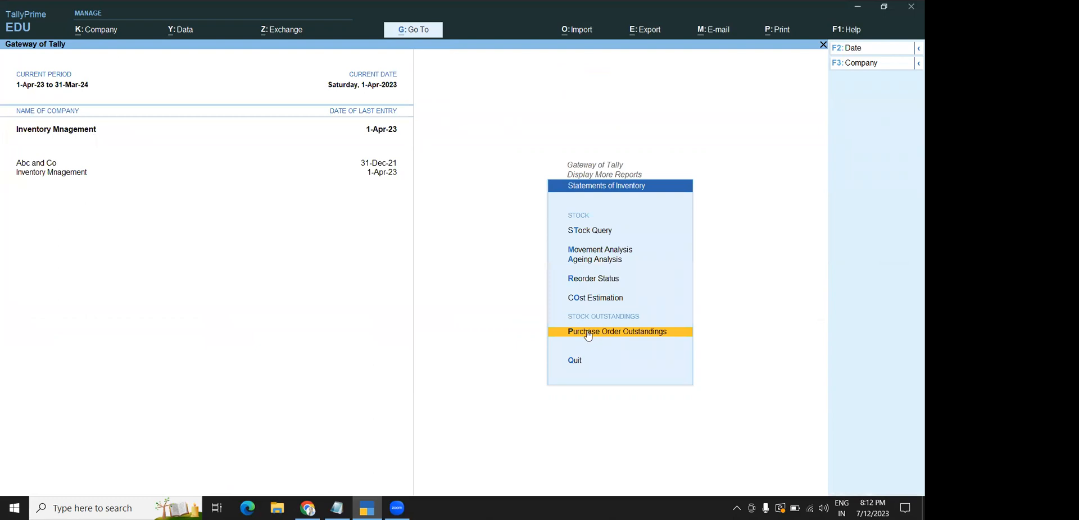
pyautogui.click(588, 335)
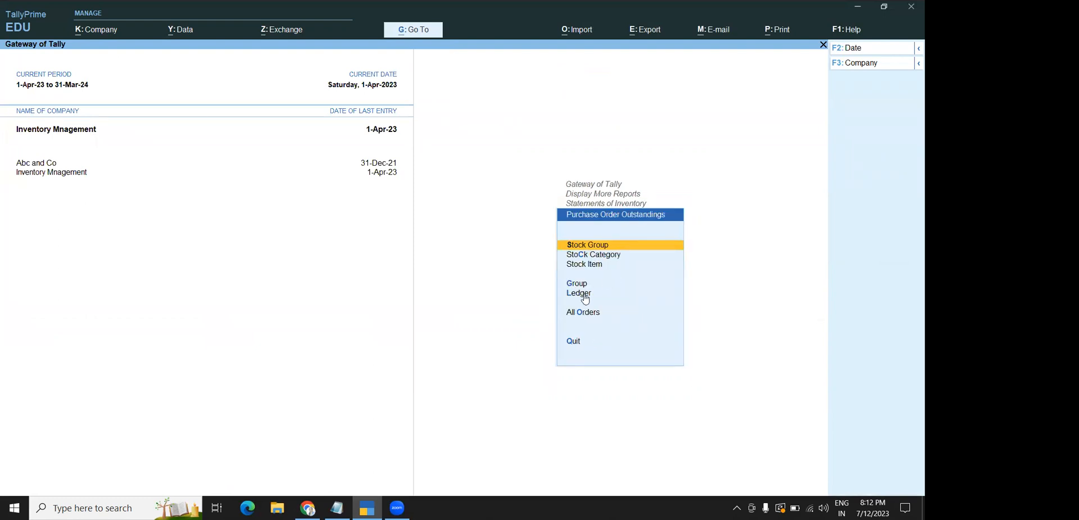
pyautogui.click(577, 317)
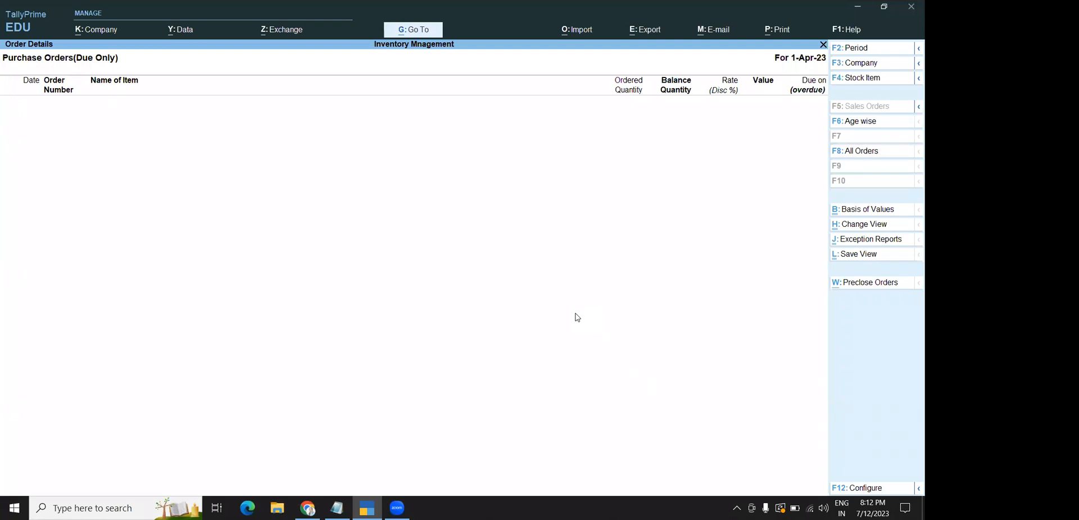
pyautogui.press('Escape')
pyautogui.press('Escape')
pyautogui.press('Escape')
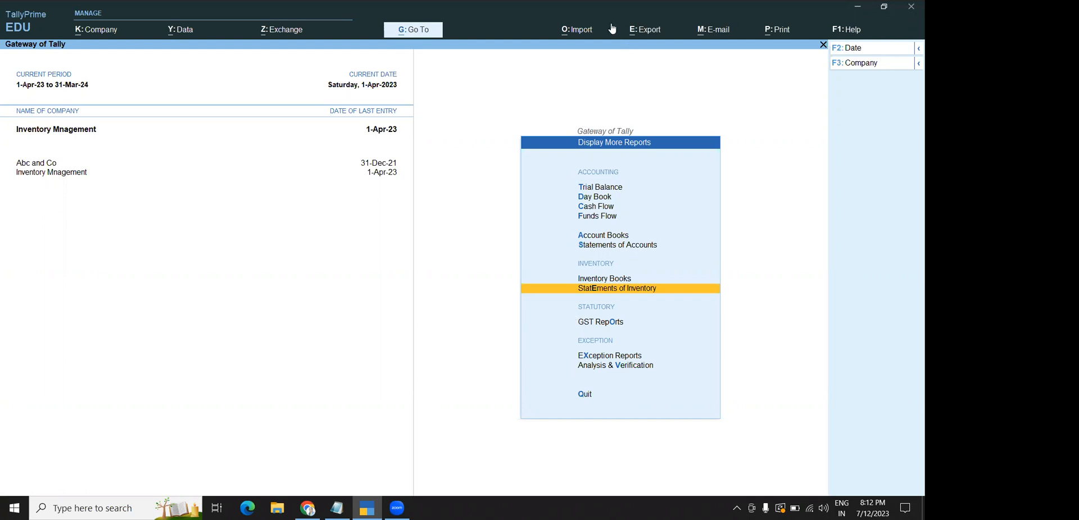
# Back out to the Gateway of Tally and confirm Yes to quit TallyPrime
pyautogui.press('Escape')
pyautogui.press('Escape')
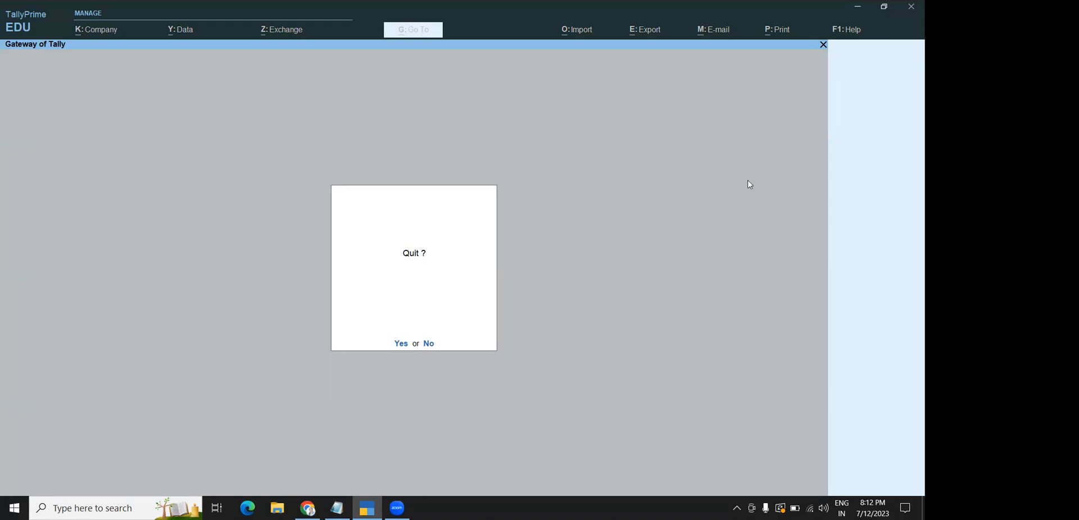
pyautogui.press('Return')
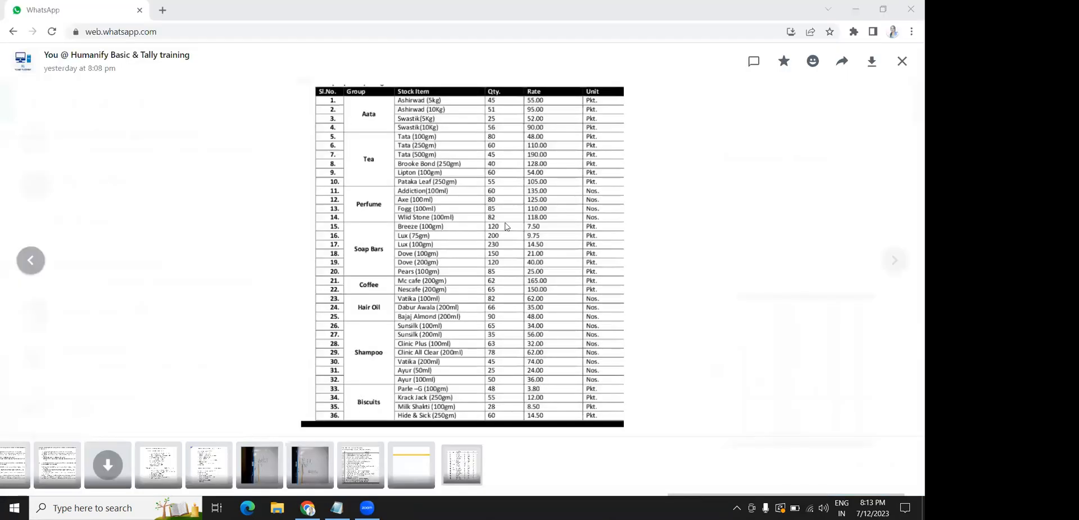